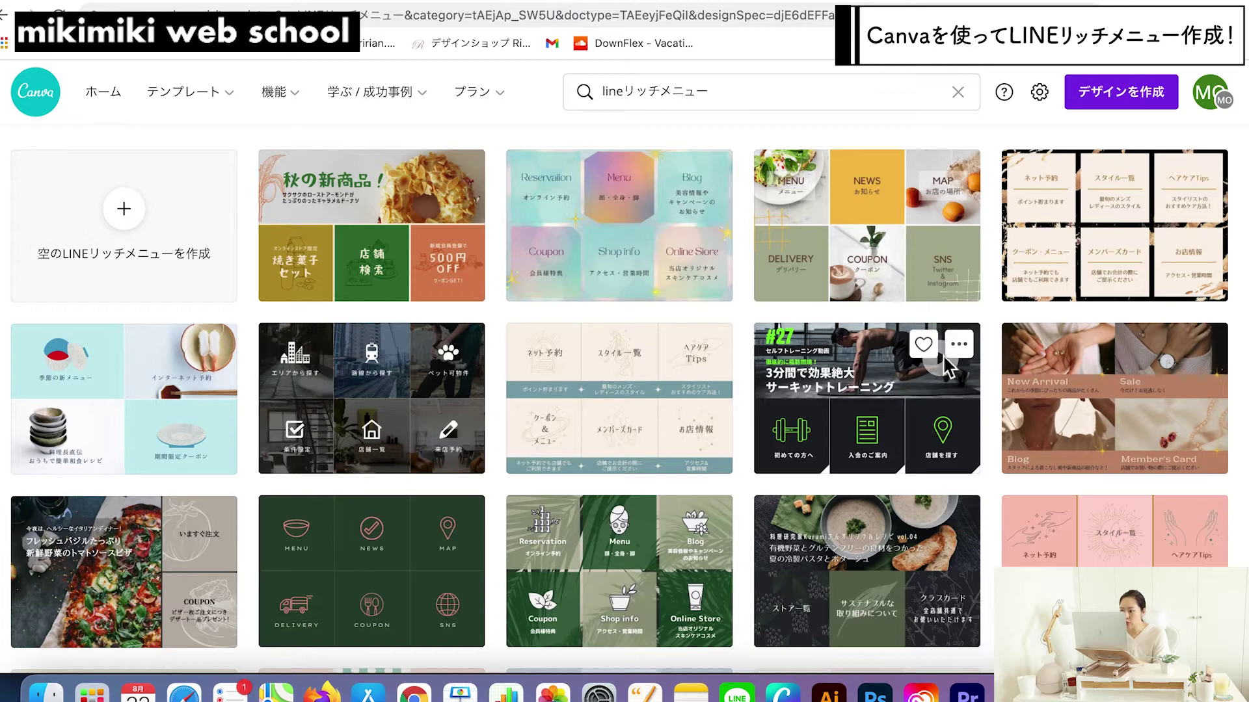
Step: Browse the LINE rich menu templates and open the beige six-cell design with teal caption bands
scroll(955, 246, "down", 3)
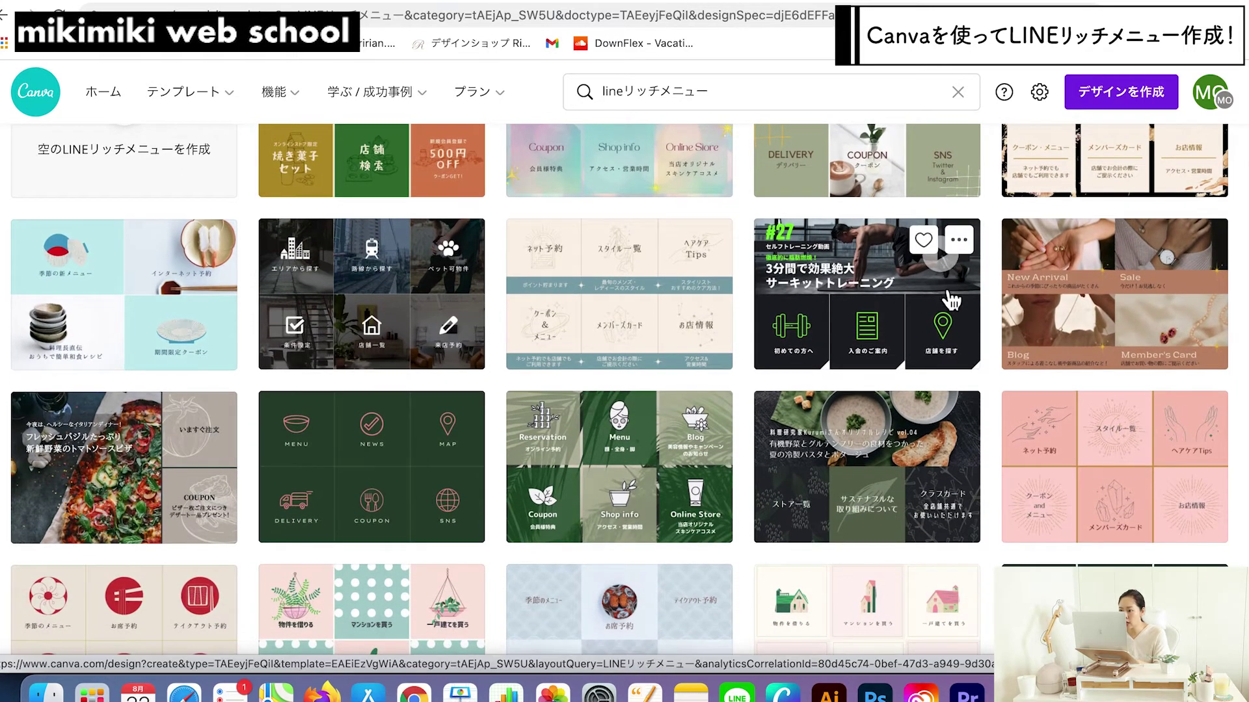
scroll(947, 357, "down", 1)
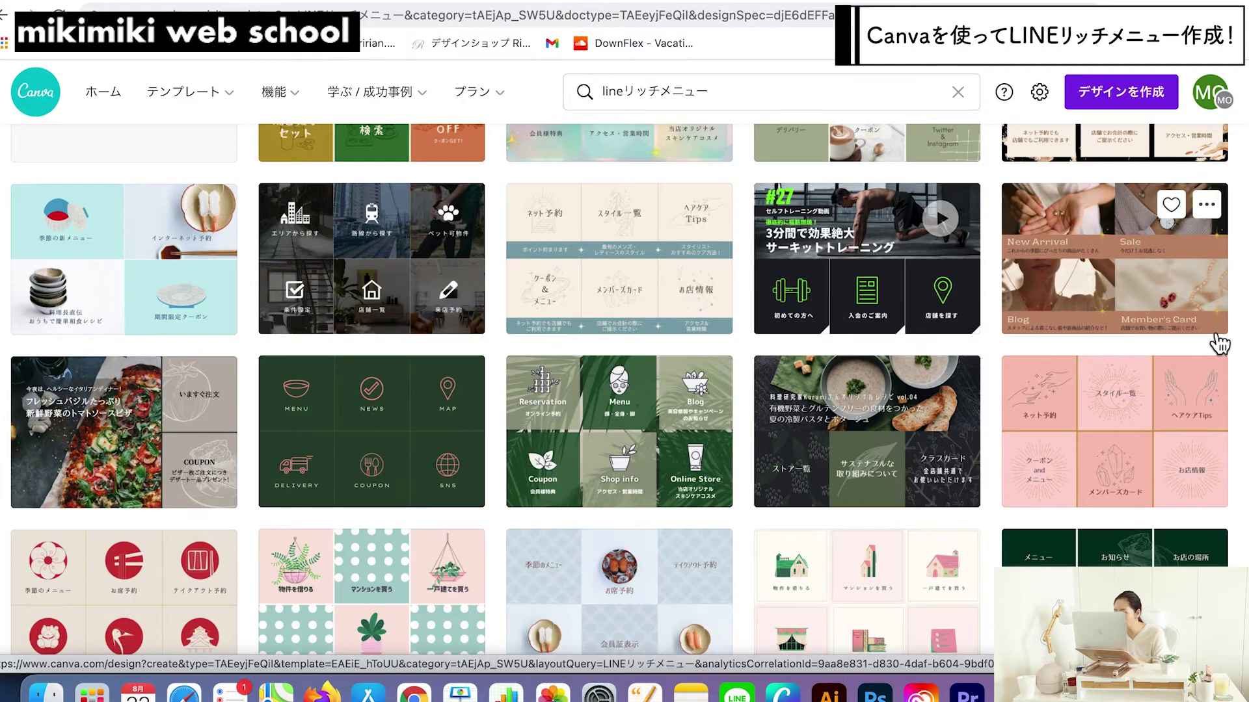
scroll(1219, 344, "down", 10)
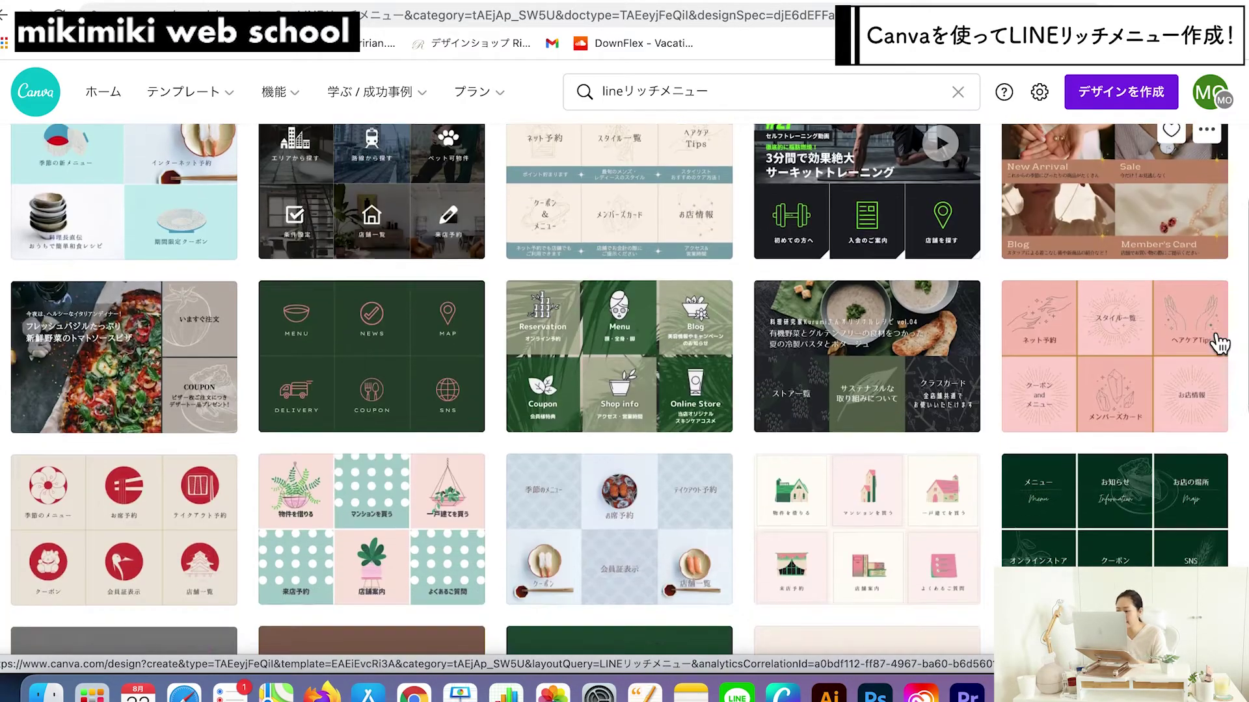
scroll(1220, 345, "down", 3)
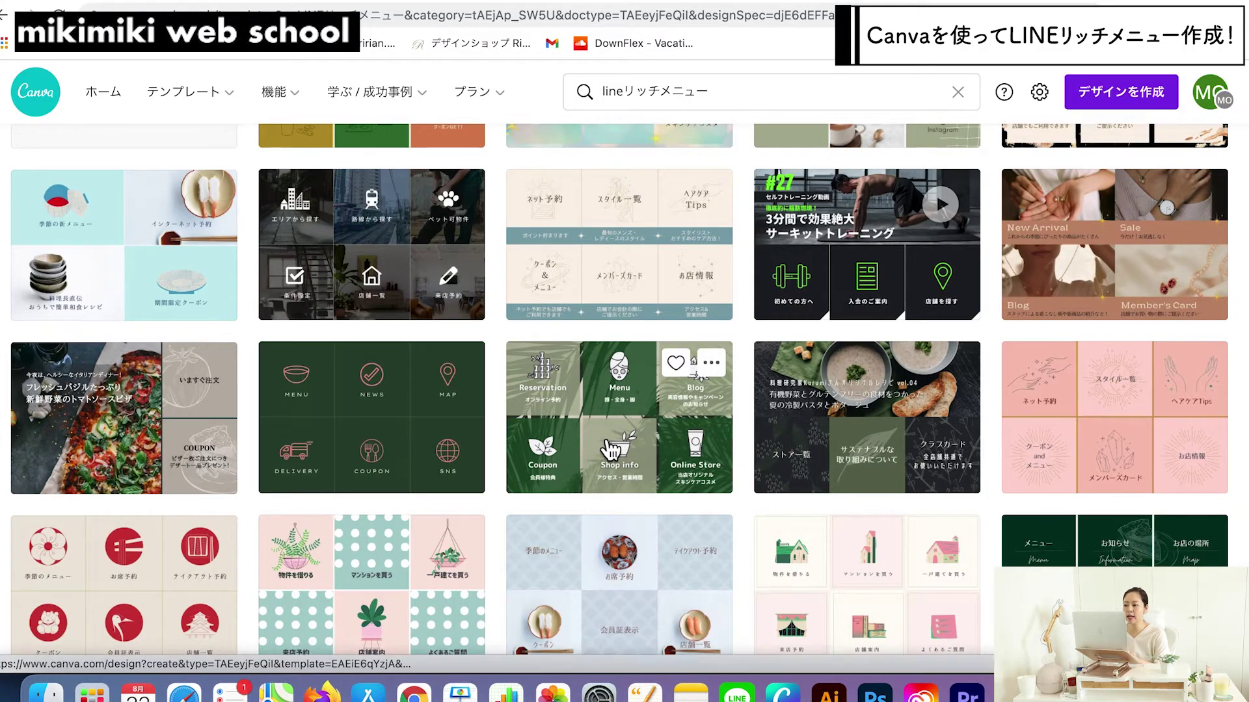
scroll(610, 451, "down", 3)
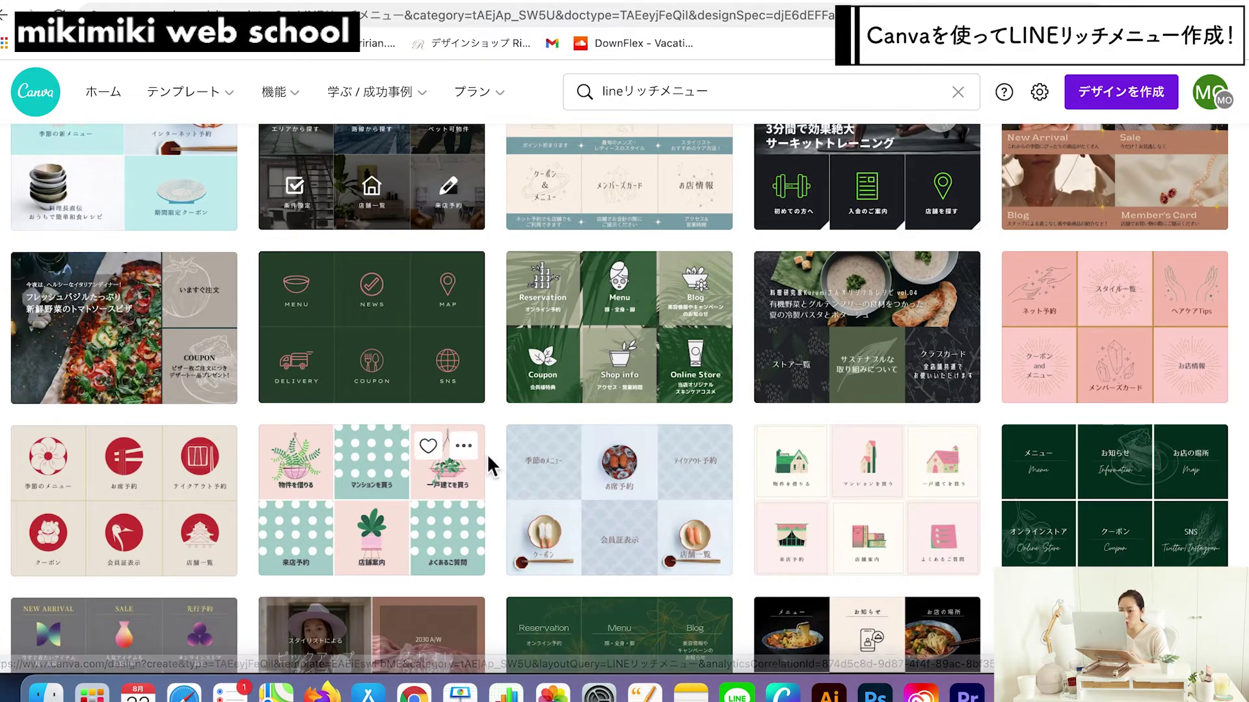
scroll(618, 327, "up", 5)
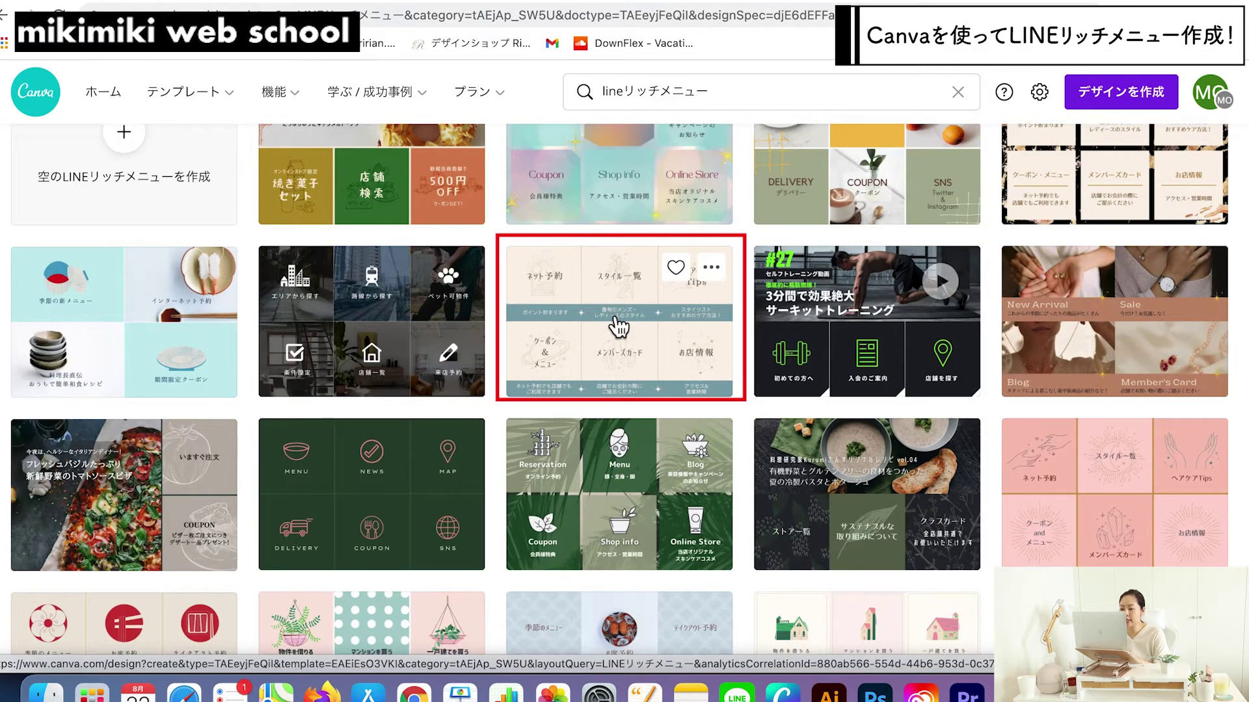
left_click(618, 327)
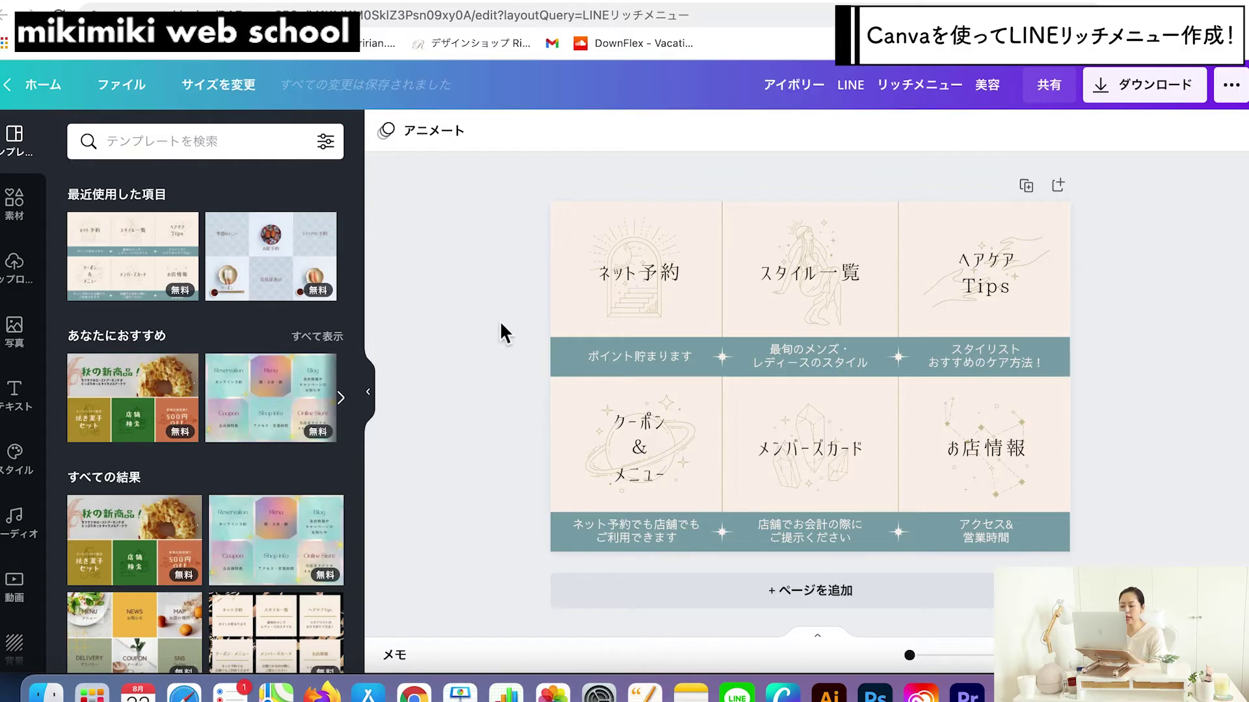
Step: Replace the ネット予約 heading in the first cell with YouTube
double_click(623, 271)
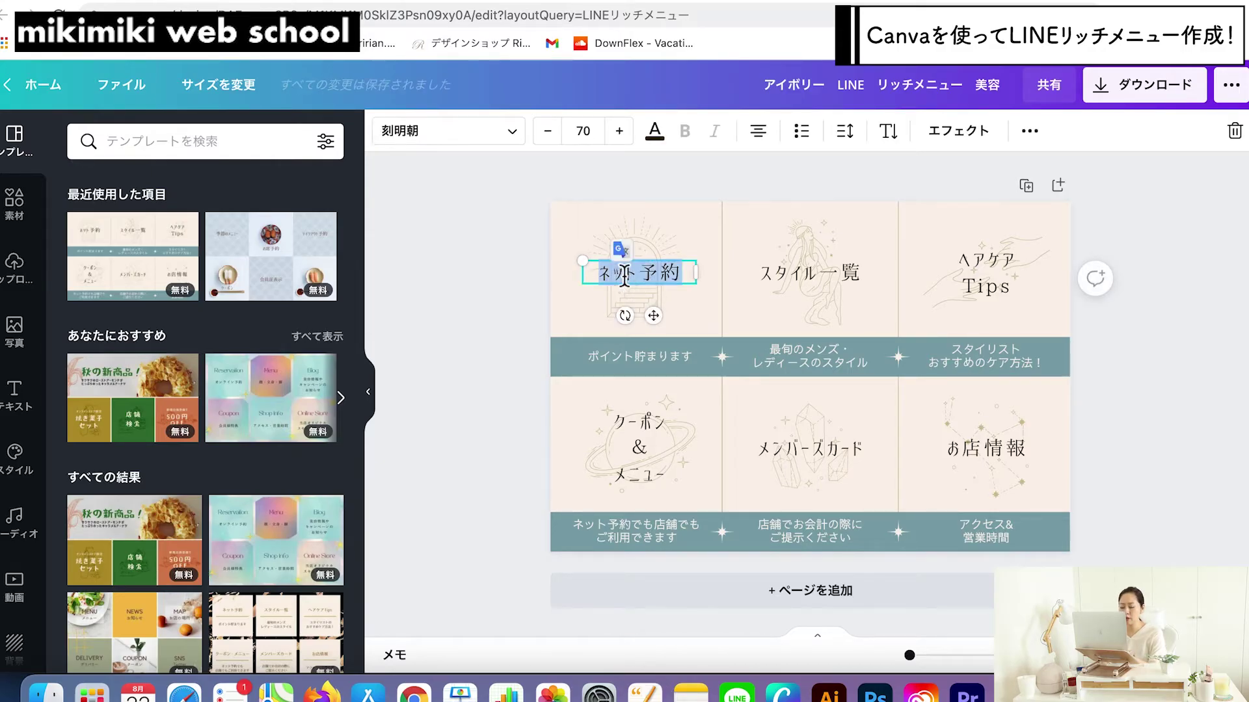
type("YouTube")
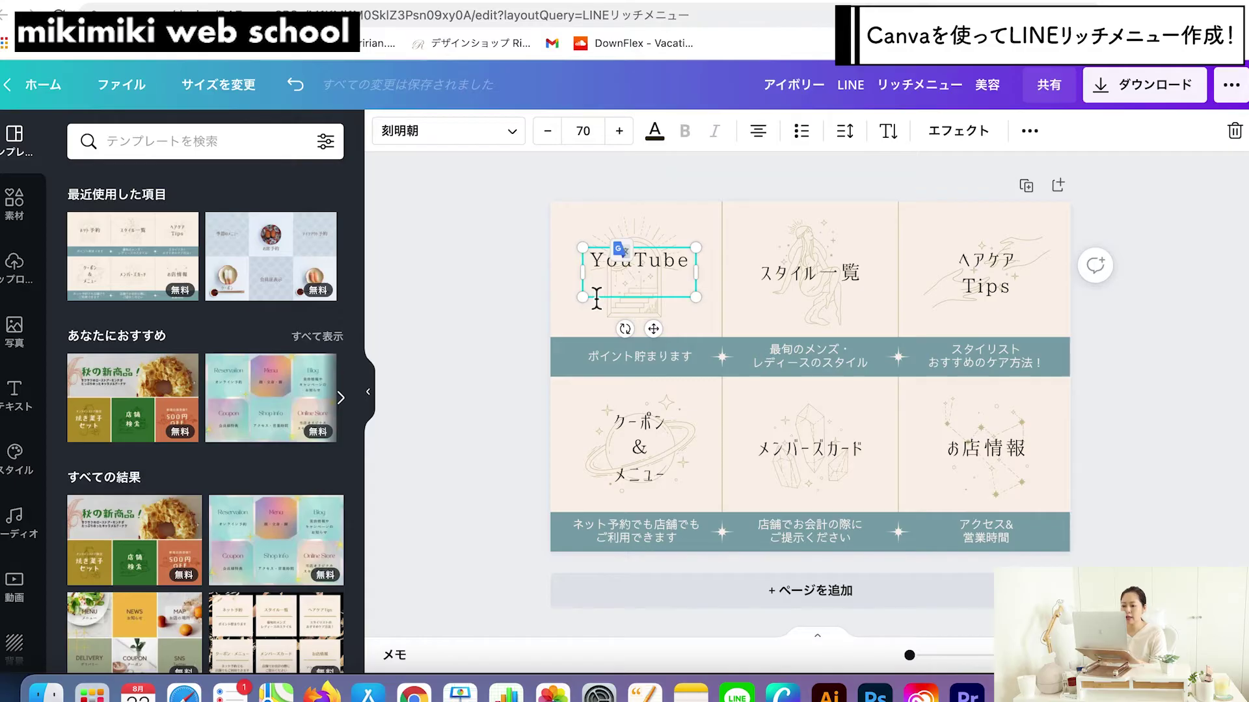
left_click(510, 290)
Step: Move the three headings of the upper row up, close to the upper edge of their cells
left_click(602, 268)
left_click_drag(606, 271, 599, 236)
left_click_drag(771, 271, 765, 236)
left_click_drag(964, 268, 962, 241)
Step: Replace the スタイル一覧 heading in the upper middle cell with オンライン講座
type("もん")
key("BackSpace")
key("BackSpace")
type("オンラインこ")
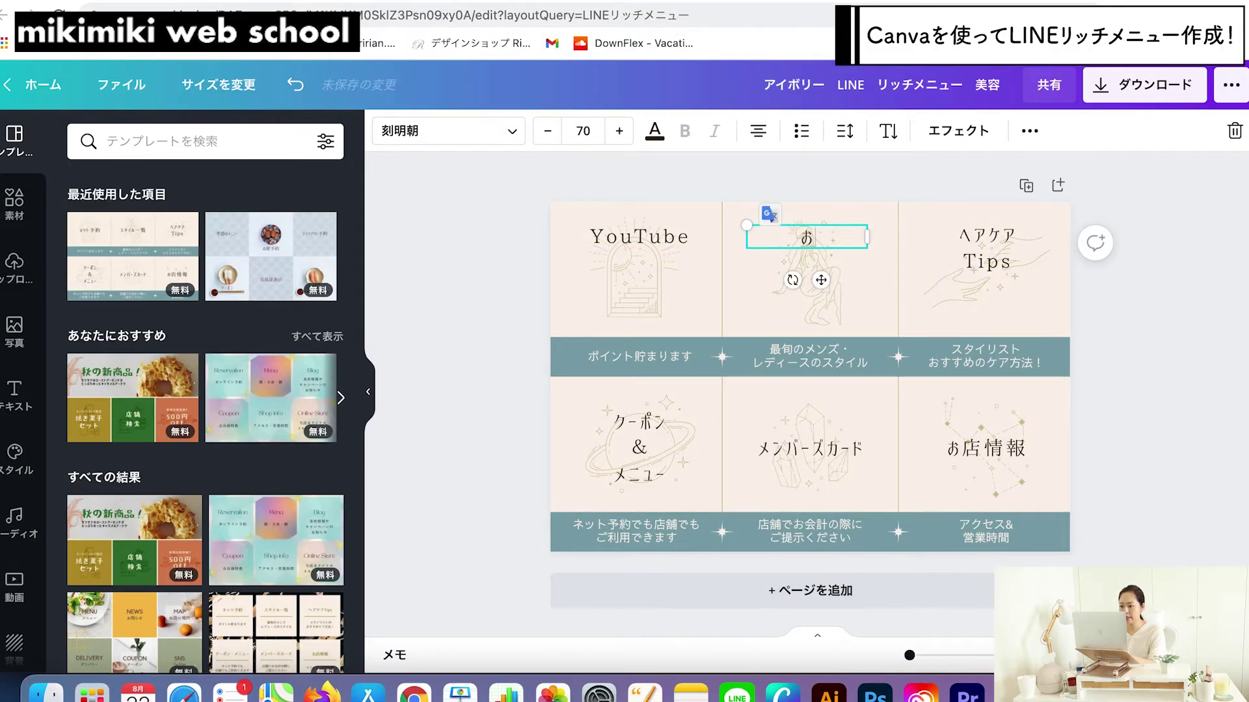
type("うざ")
key("space")
key("Return")
left_click(825, 336)
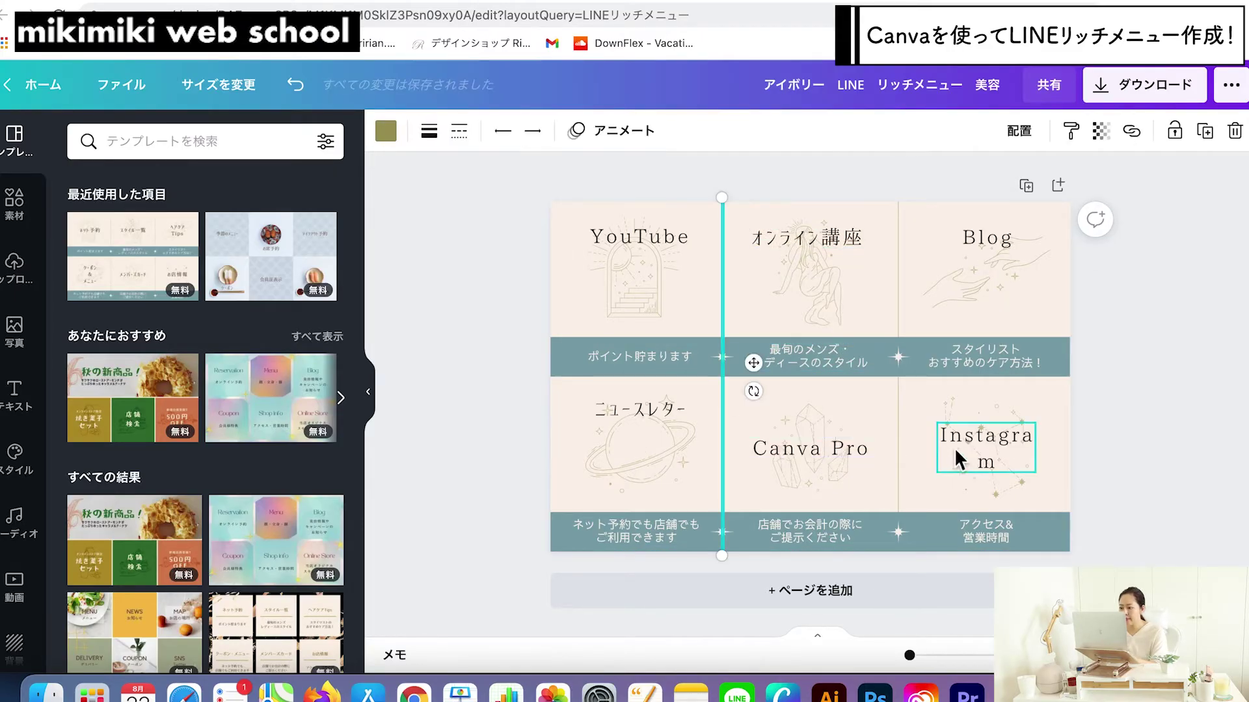
Step: Widen the Instagram text box so the word fits on one line, and raise the Canva Pro and Instagram headings in their cells
left_click(968, 445)
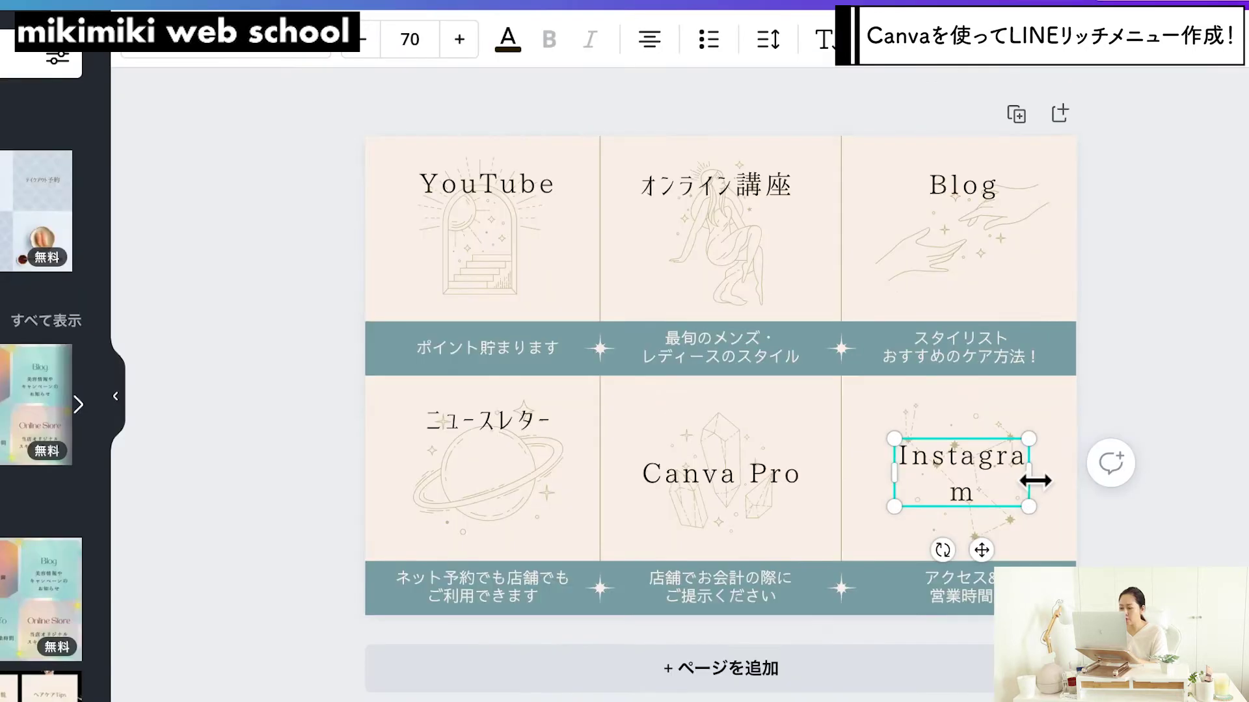
left_click_drag(1035, 482, 1069, 480)
left_click(1135, 545)
left_click(675, 465)
left_click_drag(778, 438, 780, 418)
left_click_drag(961, 454, 946, 417)
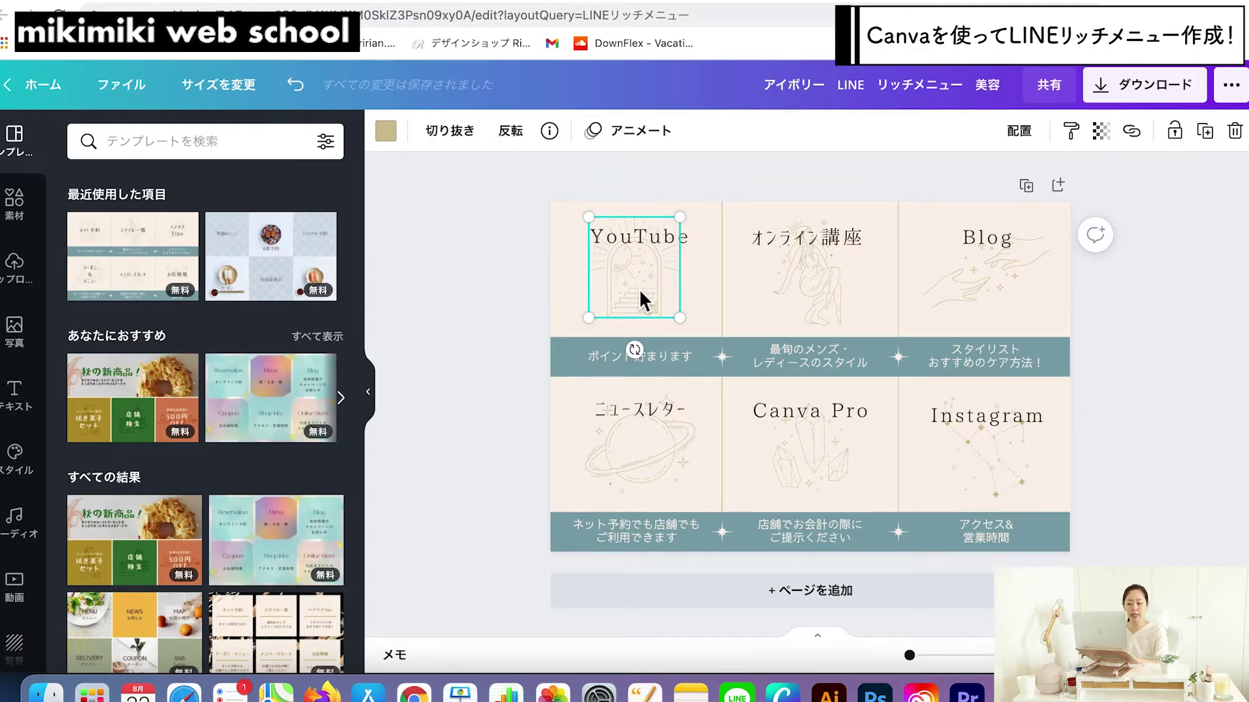
Step: Delete the line-art illustrations from all six cells and clear the beige page background
key("Delete")
left_click(809, 295)
key("Delete")
left_click(989, 303)
key("Delete")
left_click(626, 484)
key("Delete")
left_click(792, 475)
key("Delete")
left_click(990, 461)
key("Delete")
left_click(1047, 485)
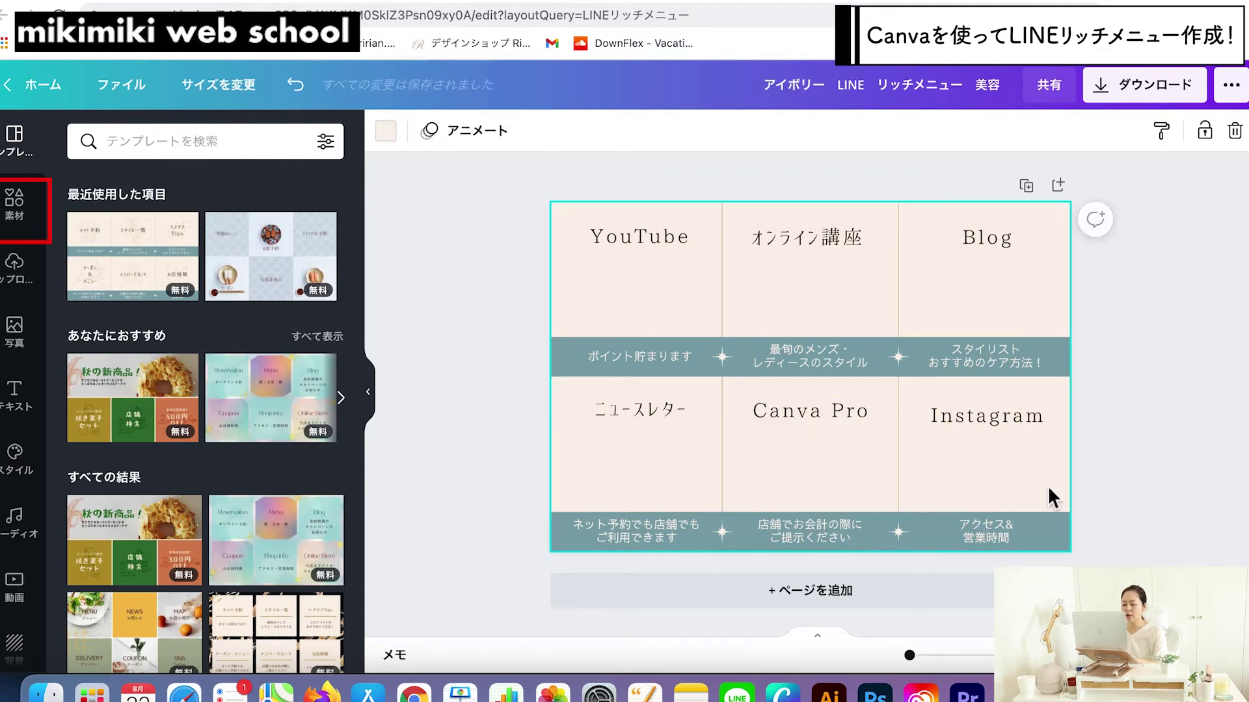
key("Delete")
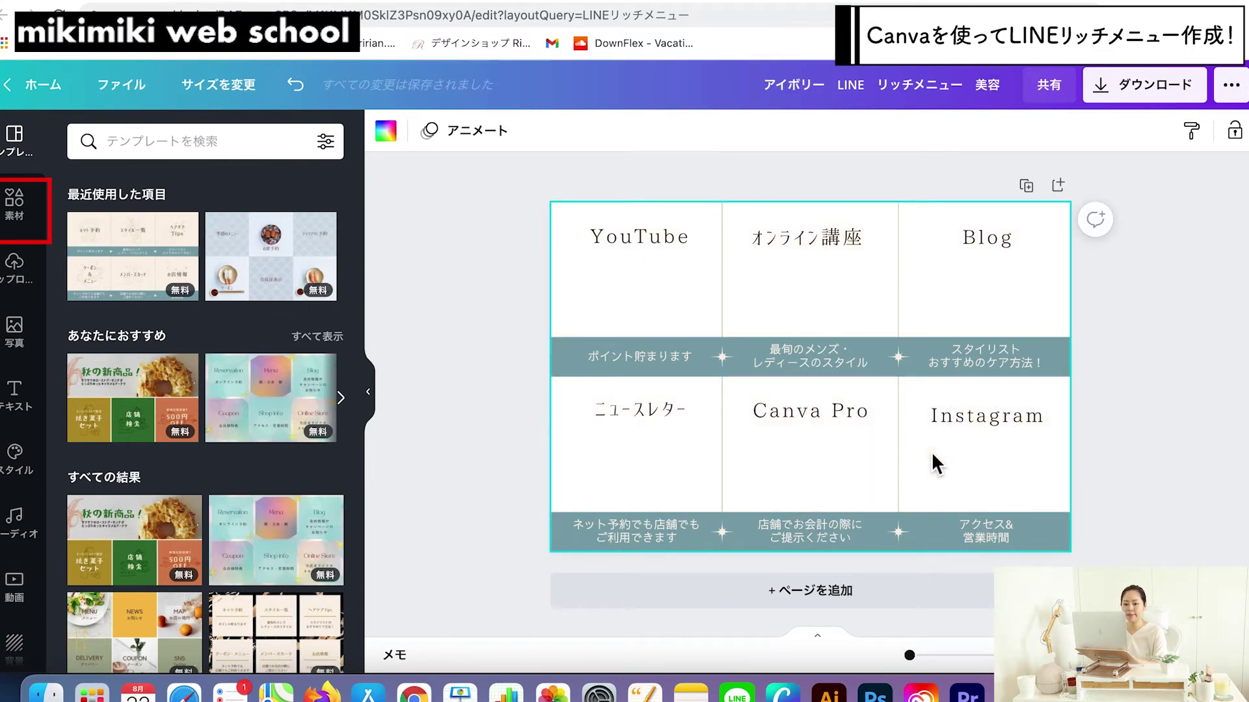
Step: Add a square shape and fit it exactly over the YouTube cell, including its caption band
left_click(5, 226)
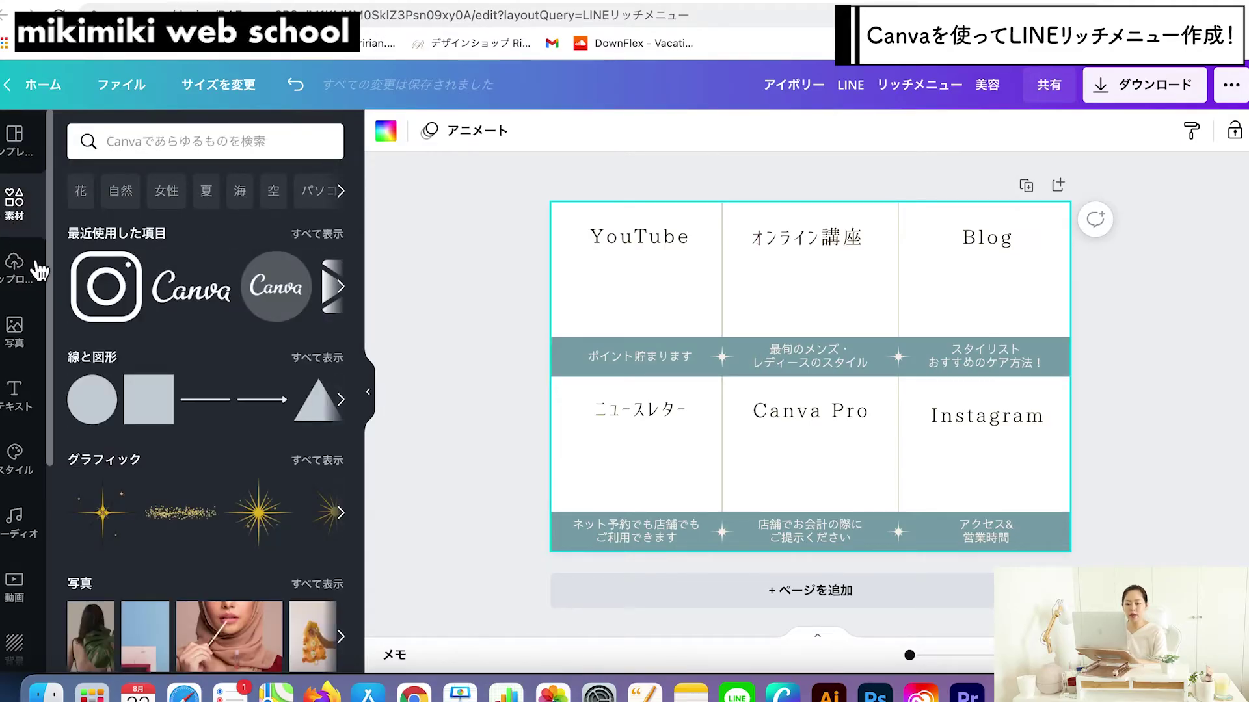
left_click(147, 408)
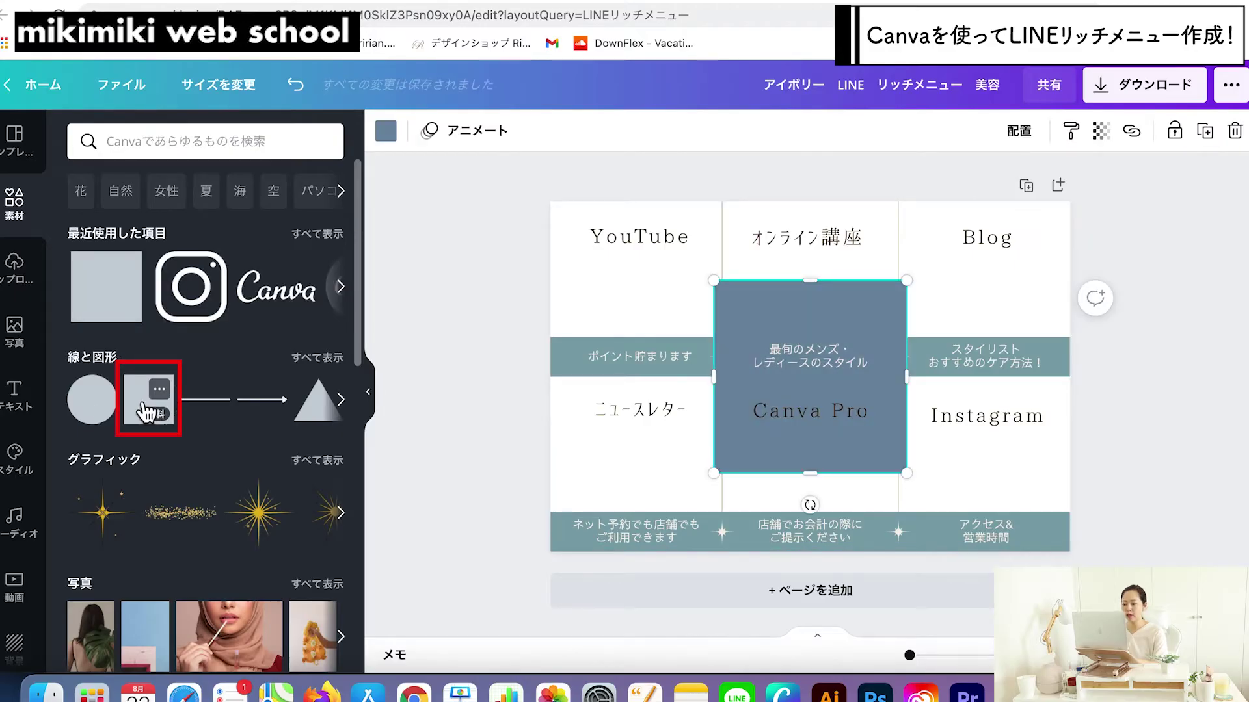
left_click_drag(758, 306, 586, 222)
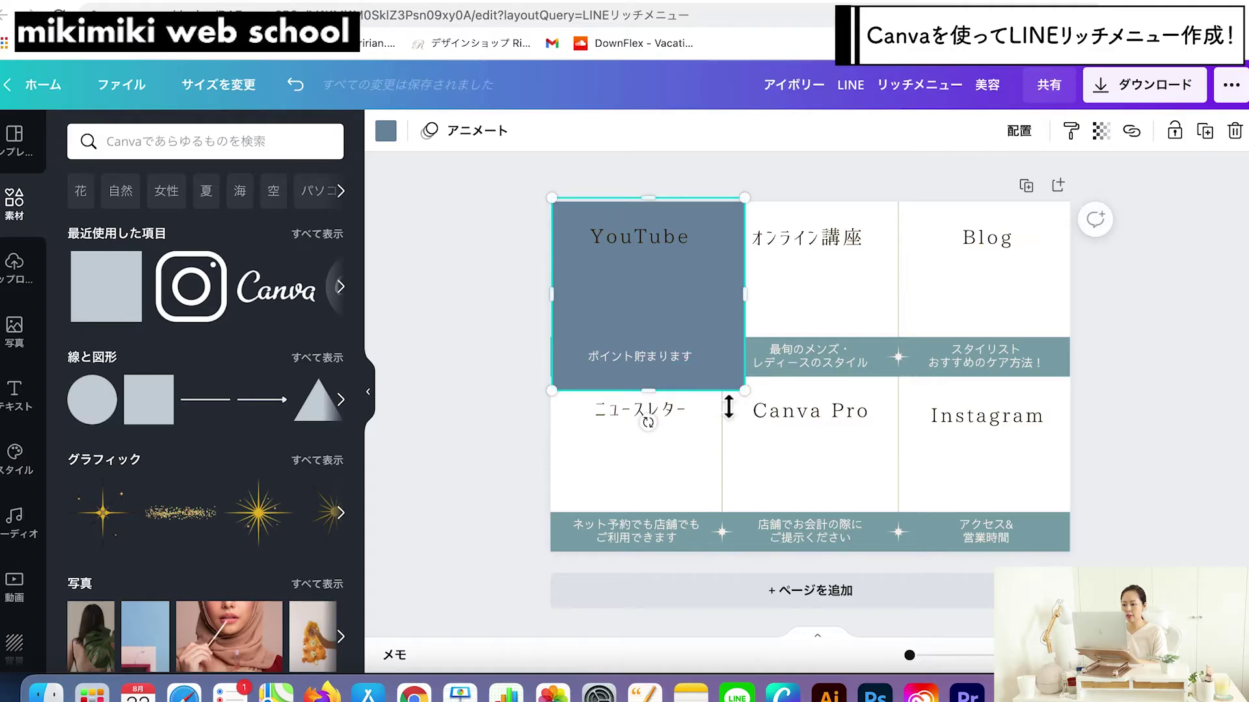
left_click_drag(745, 391, 722, 376)
left_click_drag(565, 315, 551, 297)
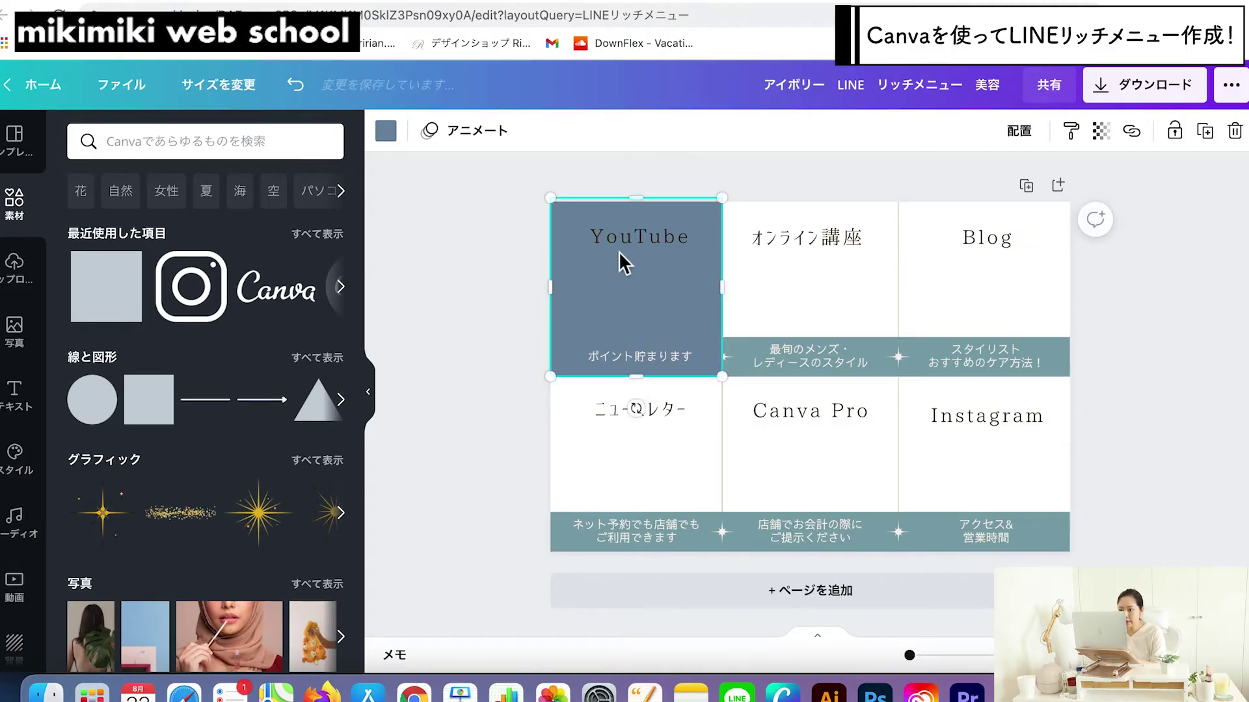
left_click_drag(636, 197, 638, 201)
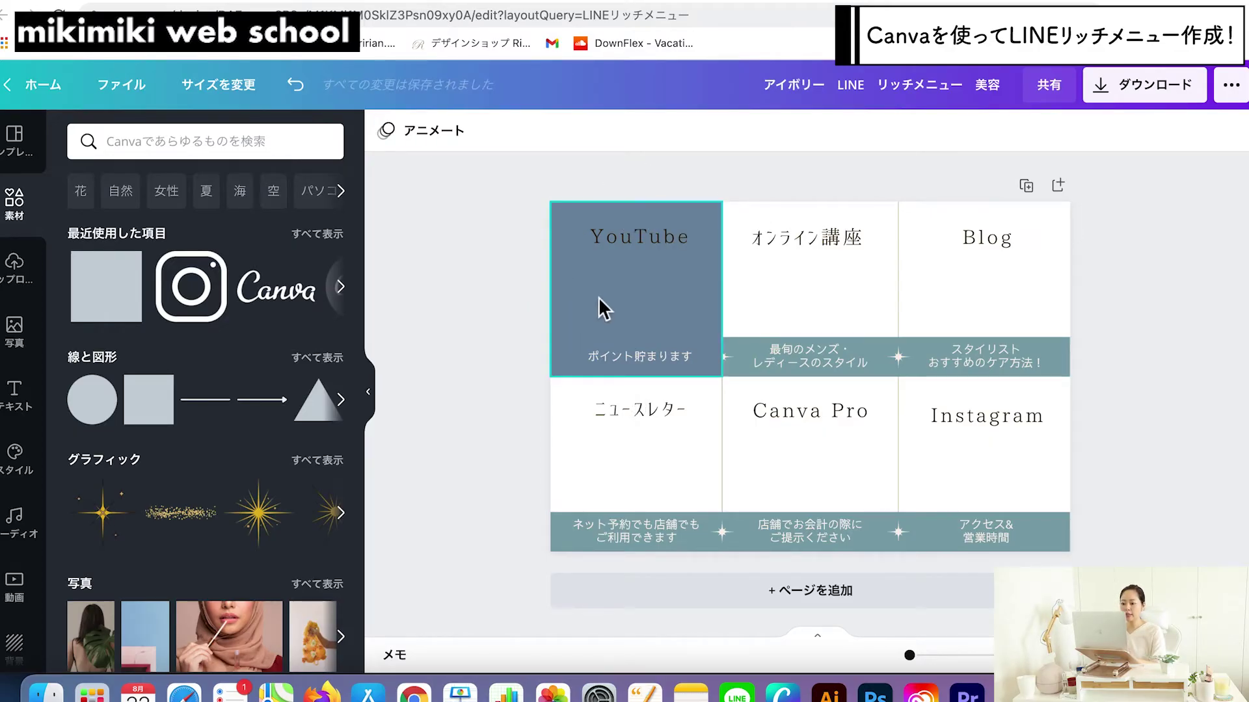
Step: Recolour the square over the YouTube cell with the document's beige and send it to the very back
left_click(618, 295)
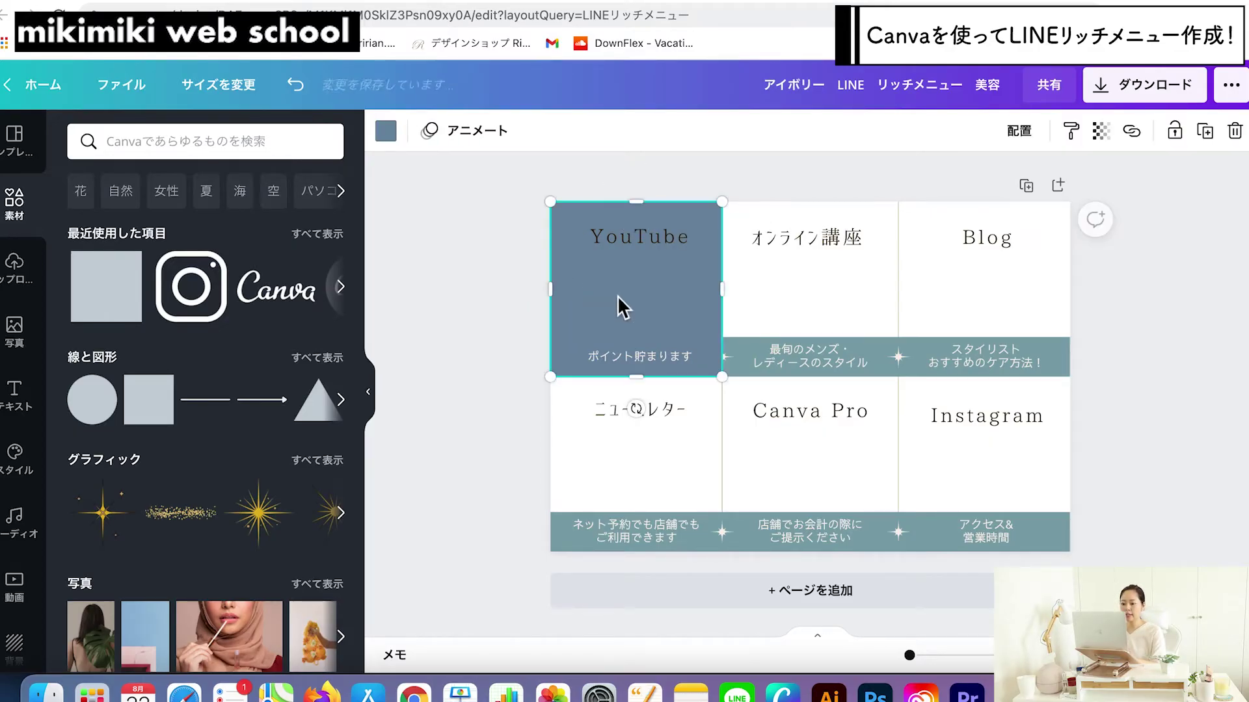
left_click(390, 136)
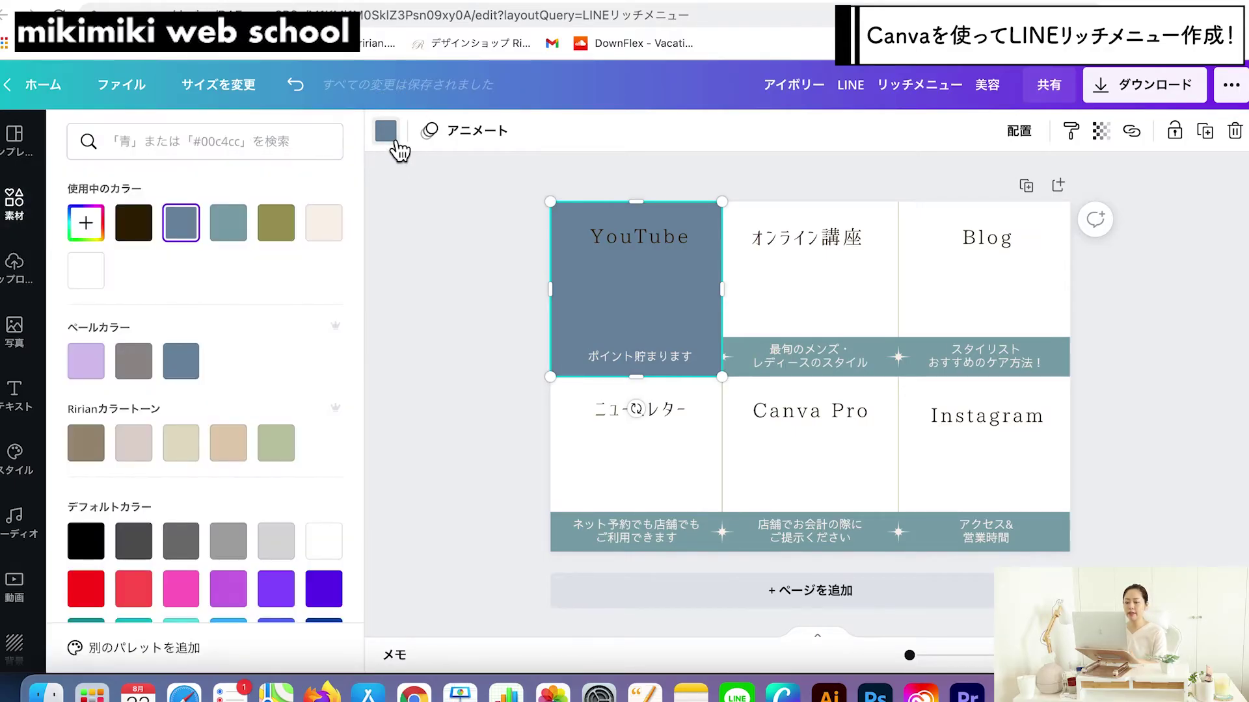
left_click(324, 223)
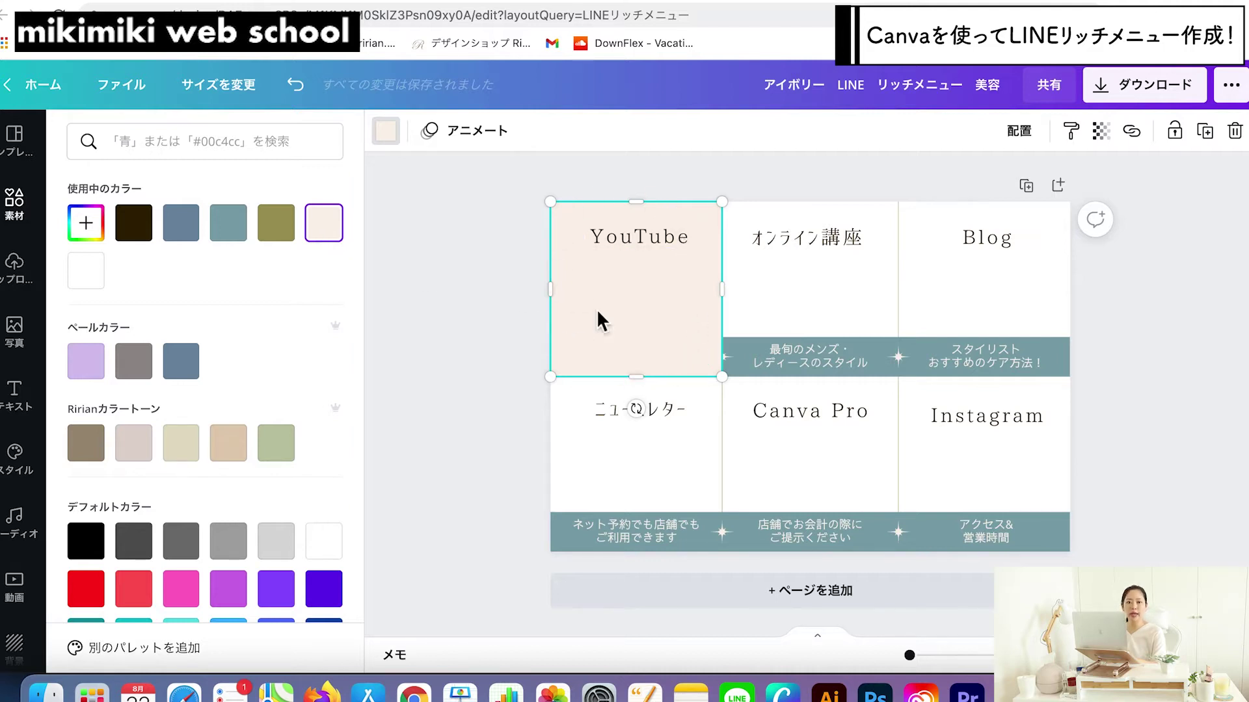
right_click(666, 321)
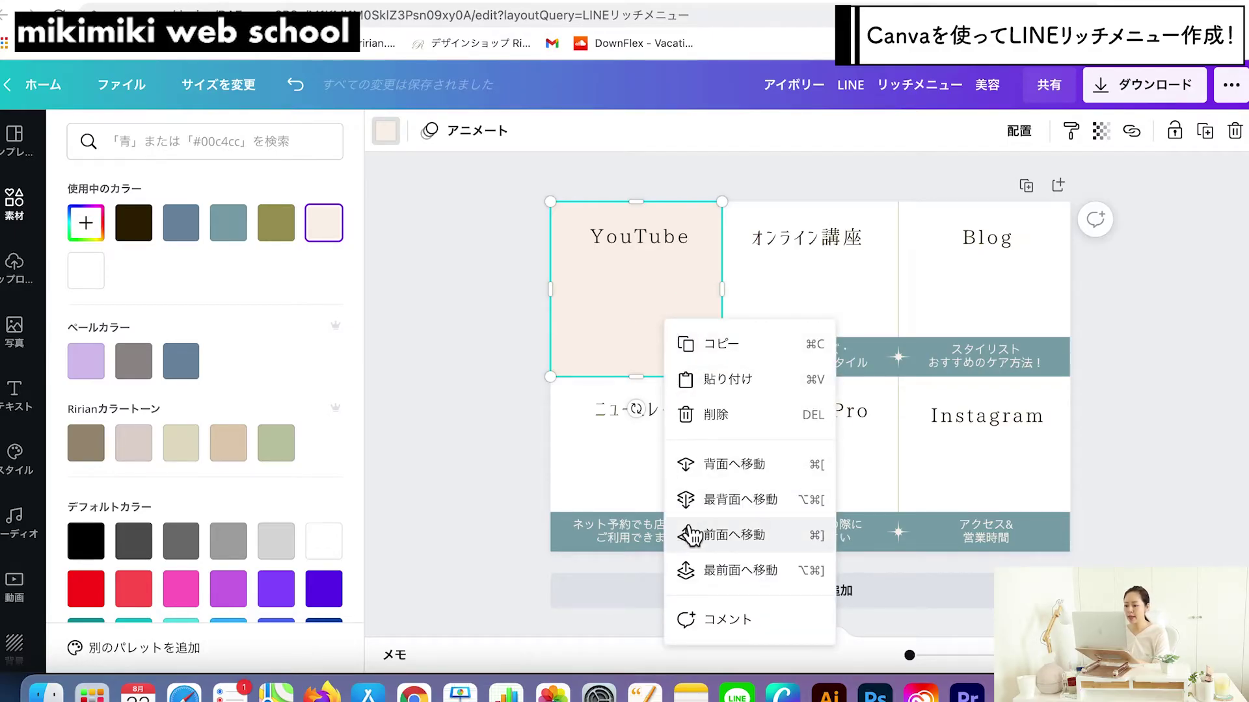
left_click(710, 499)
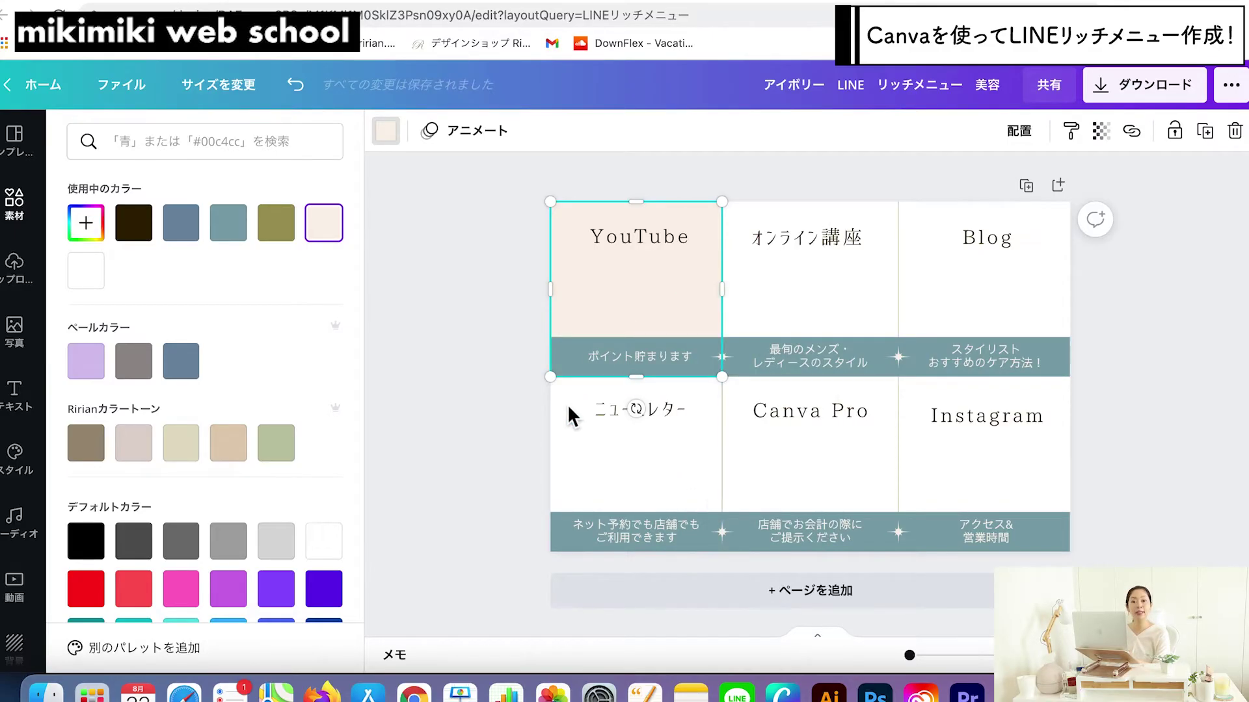
left_click(517, 353)
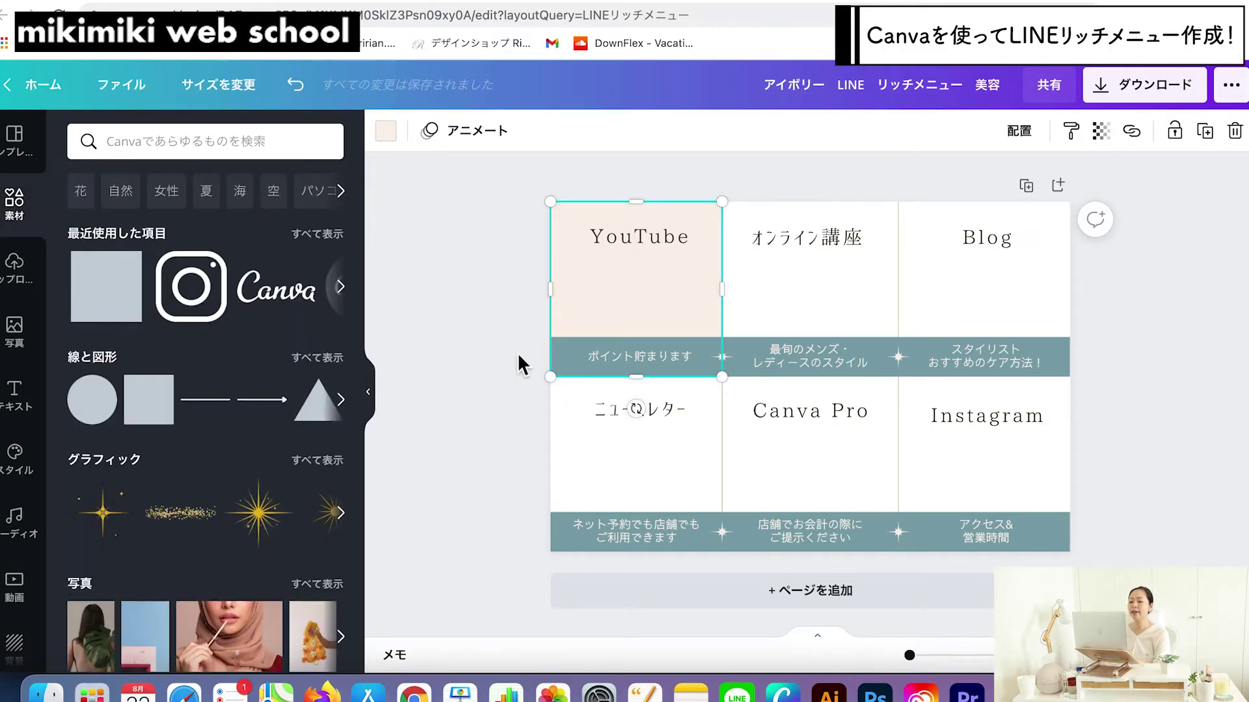
left_click_drag(628, 307, 796, 299)
key("super+z")
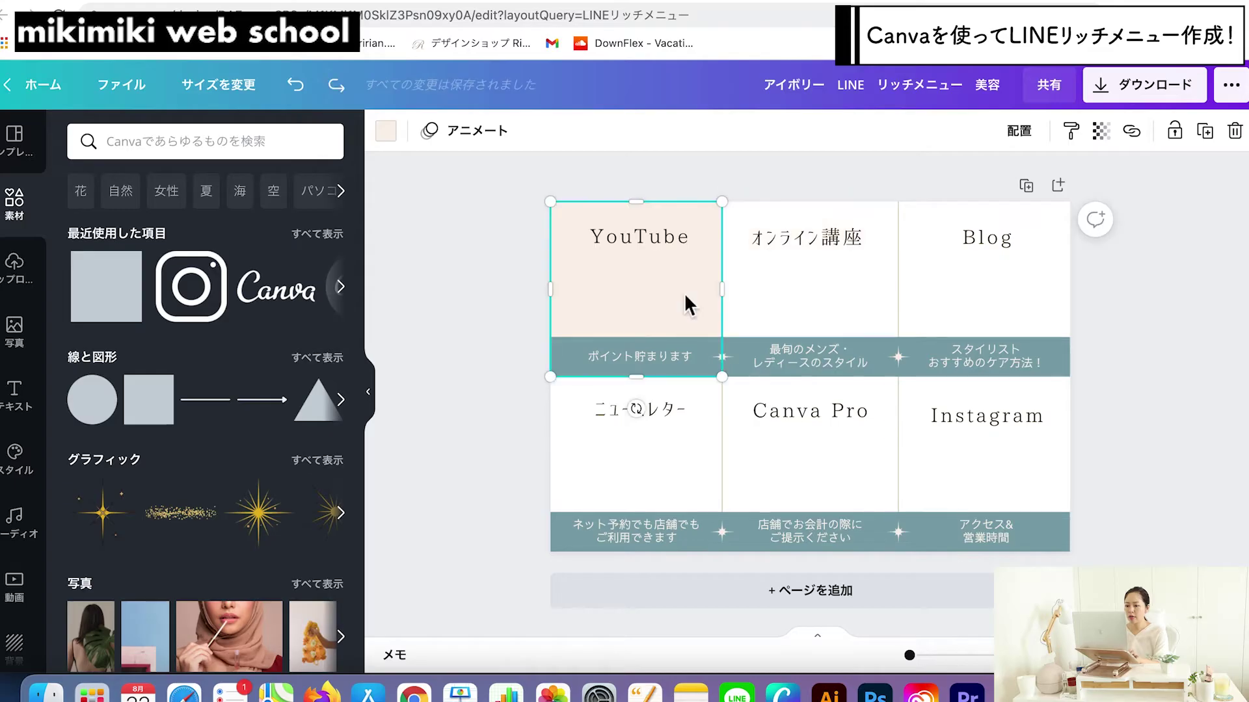
key("super+z")
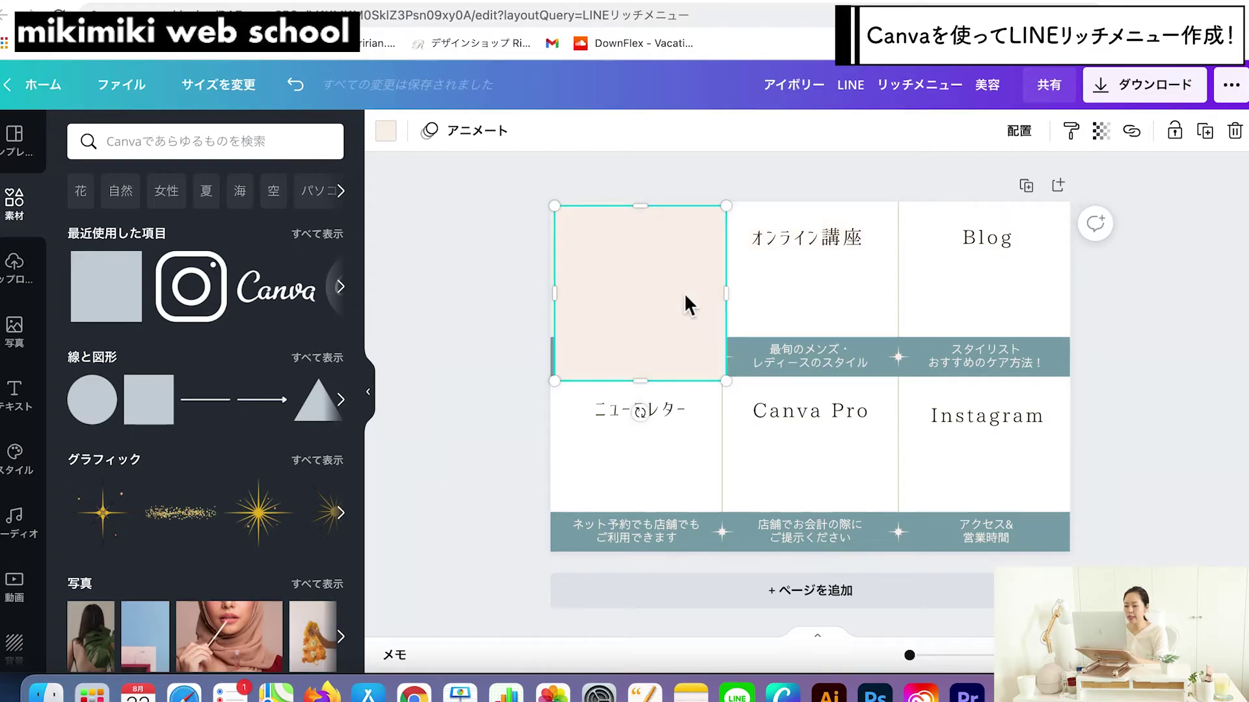
key("super+shift+z")
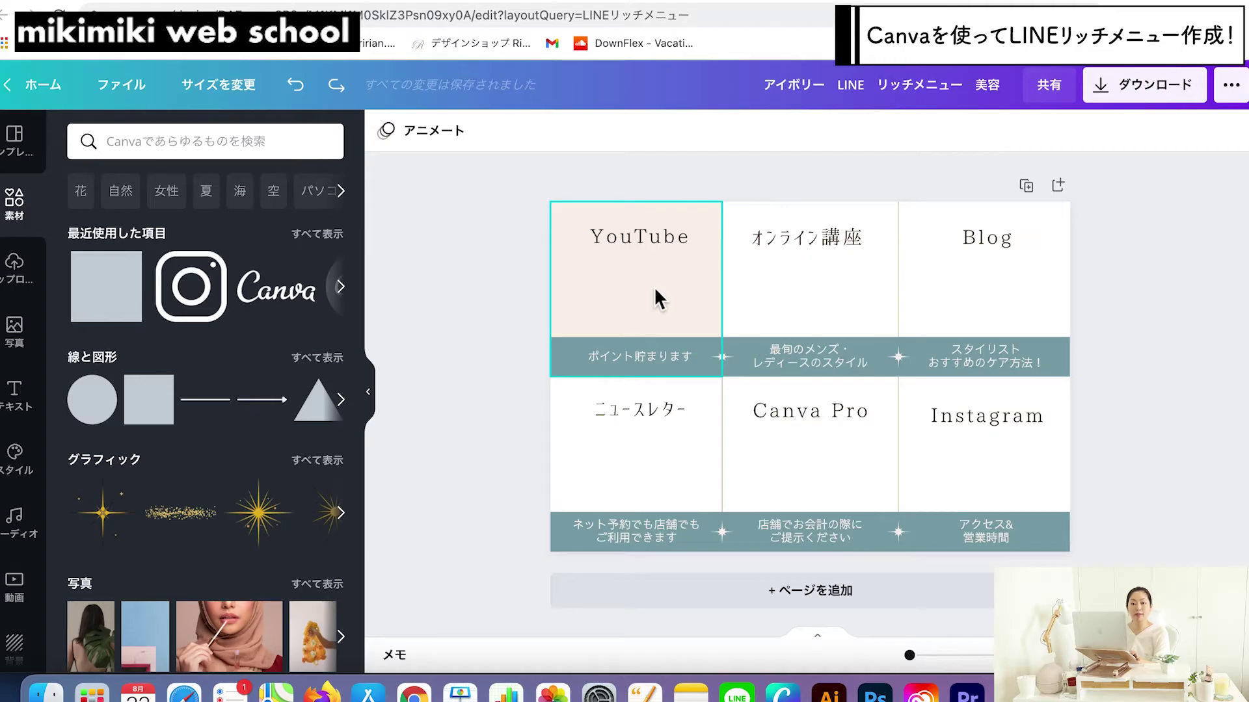
Step: Copy the beige square to the オンライン講座 cell, recoloured brown from the Ririanカラートーン palette, and in beige to the Blog cell
left_click_drag(654, 287, 875, 284)
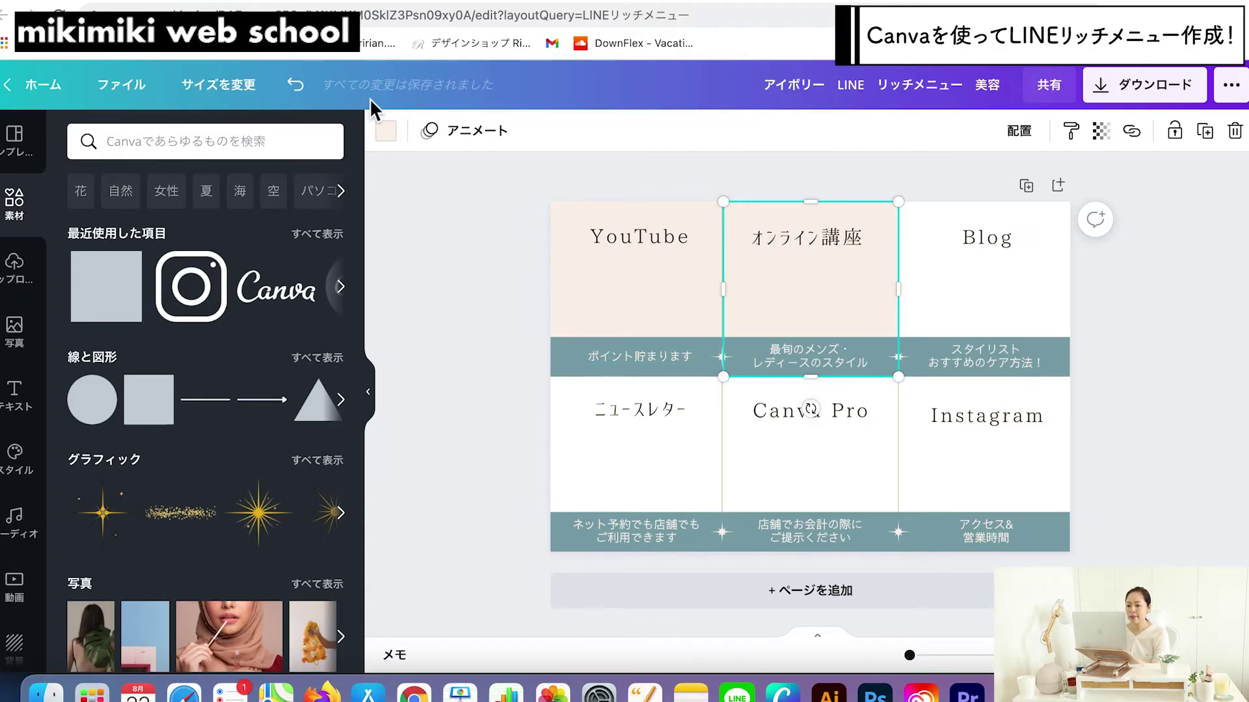
left_click(386, 132)
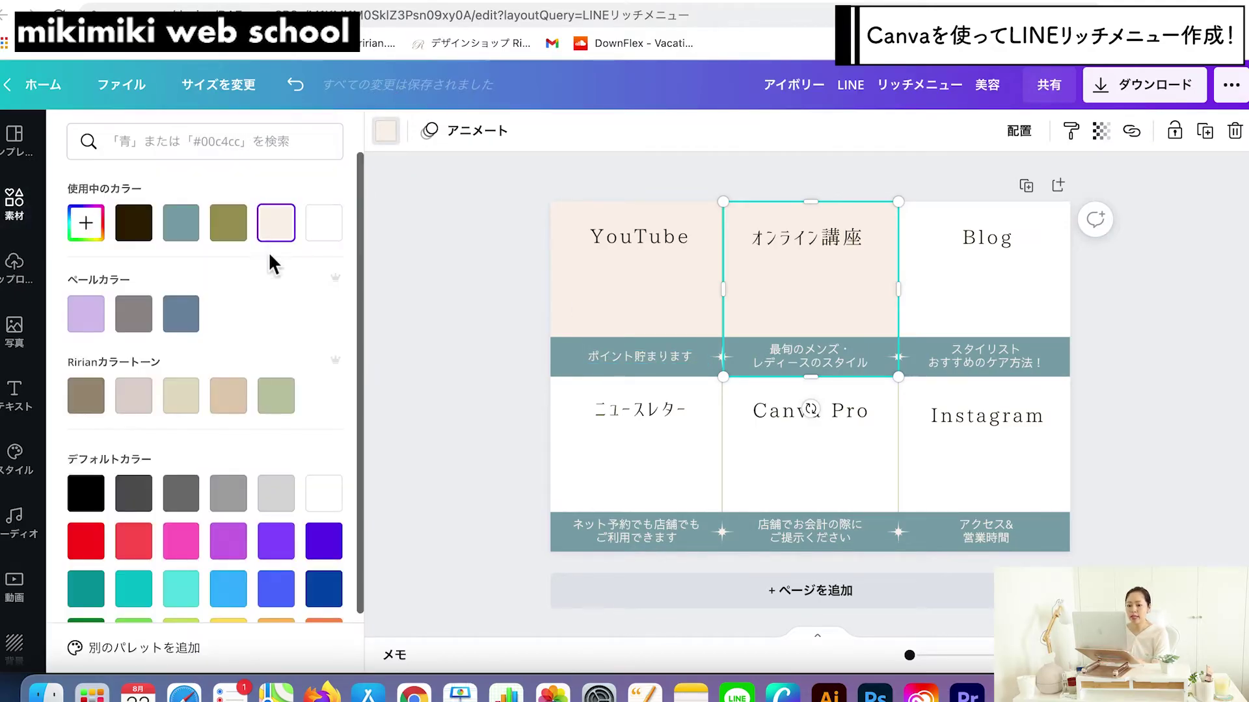
left_click(91, 408)
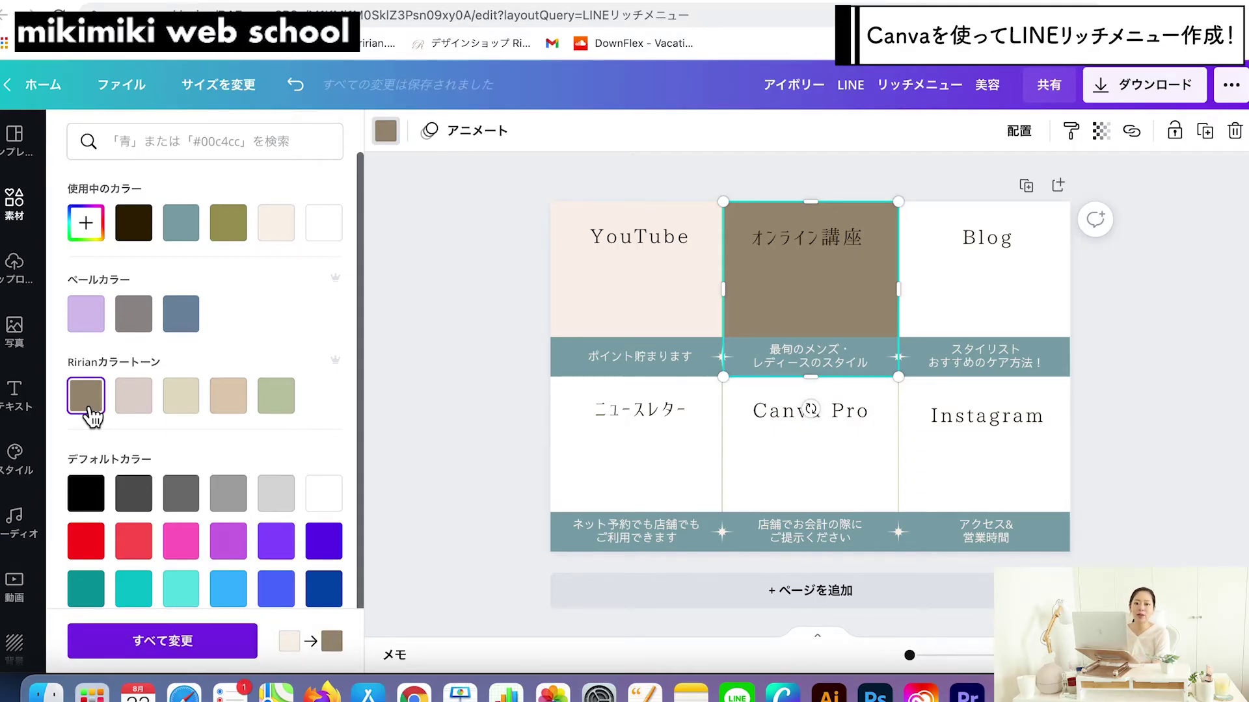
left_click(680, 291)
left_click_drag(680, 291, 1027, 283)
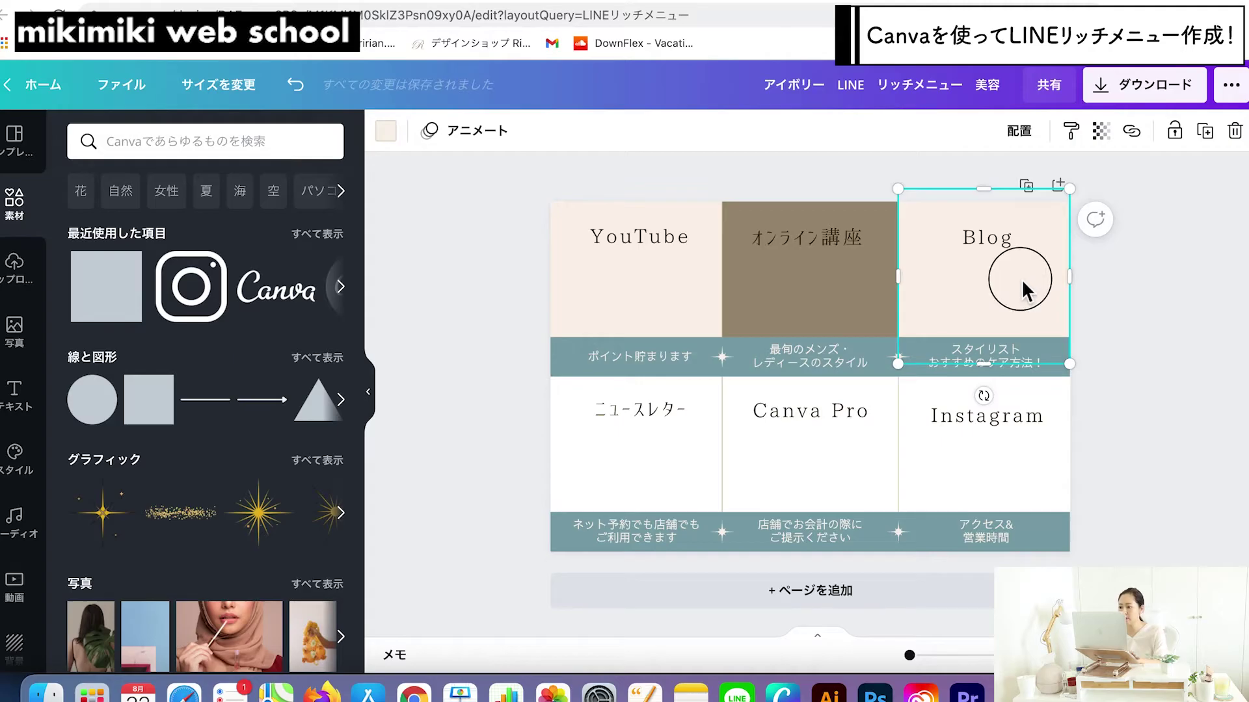
left_click(800, 298)
left_click(674, 281, "shift")
left_click(978, 293, "shift")
left_click(783, 508)
Step: Copy the brown square to the ニュースレター and Instagram cells and the beige square to the Canva Pro cell
left_click(817, 309)
left_click_drag(817, 310, 647, 477)
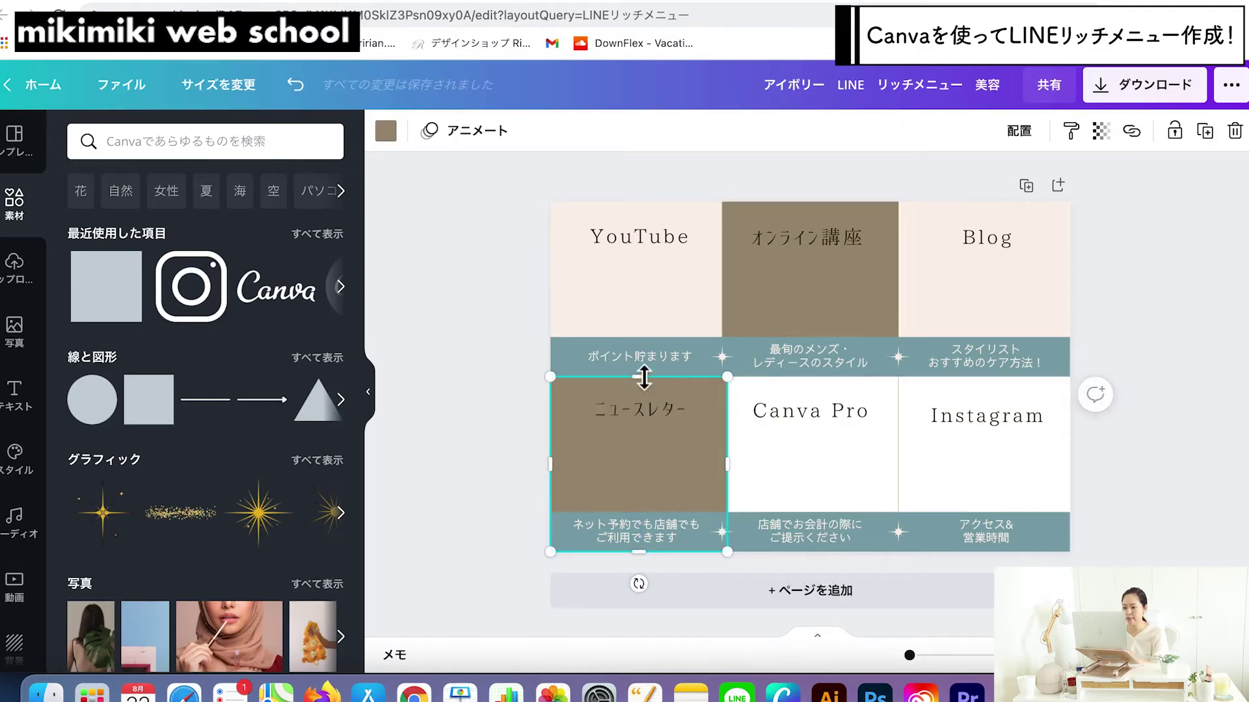
left_click(638, 329)
left_click_drag(638, 329, 800, 473)
left_click(1138, 512)
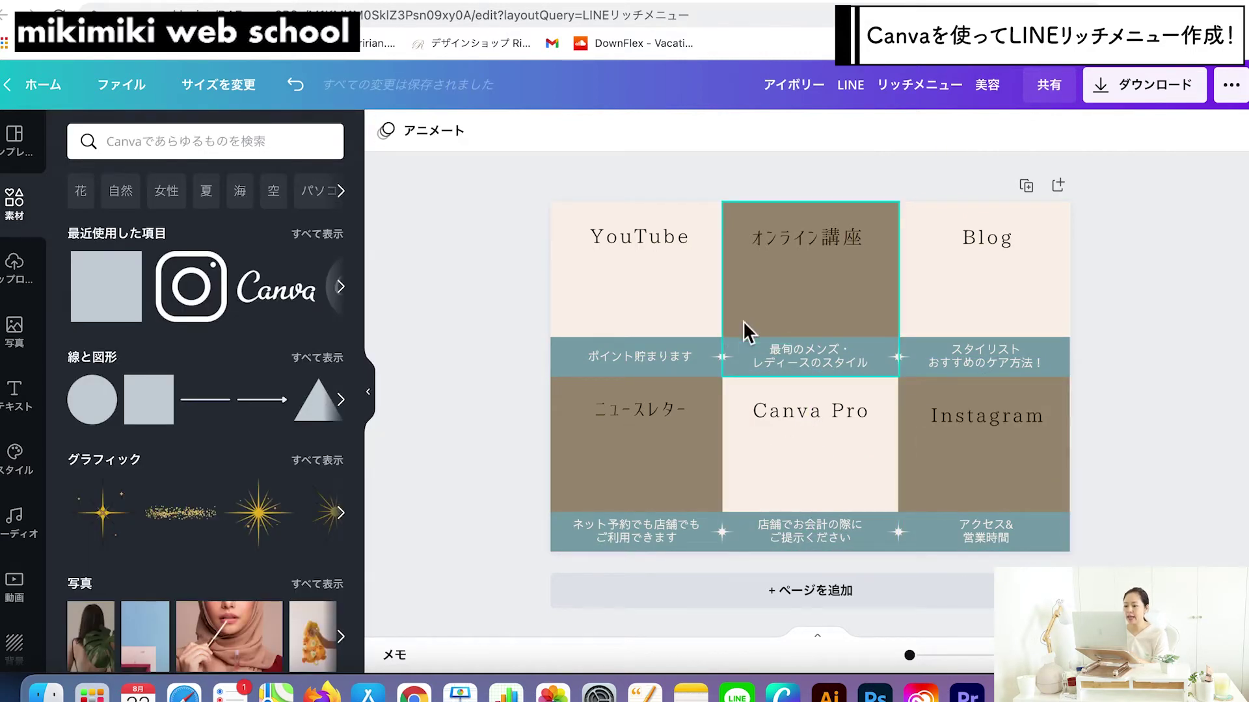
Step: Recolour the caption band under the upper row of cells with the custom dark brown #3B3429
left_click(582, 354)
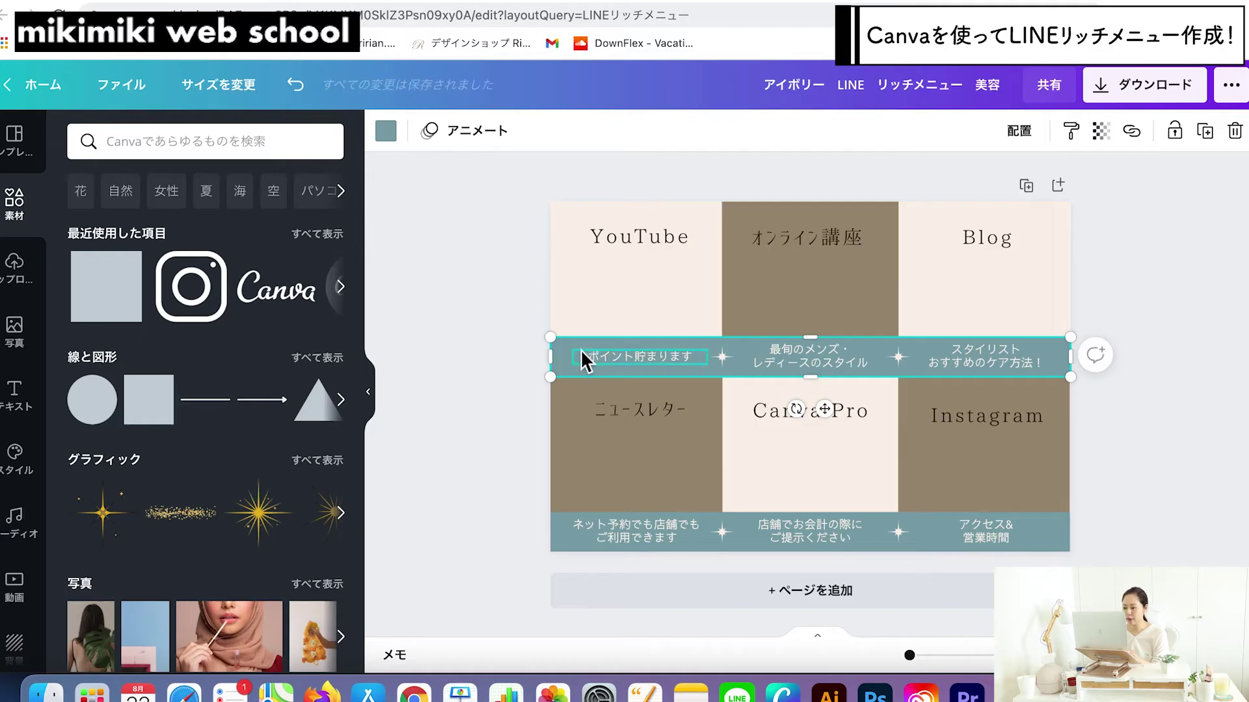
left_click(387, 133)
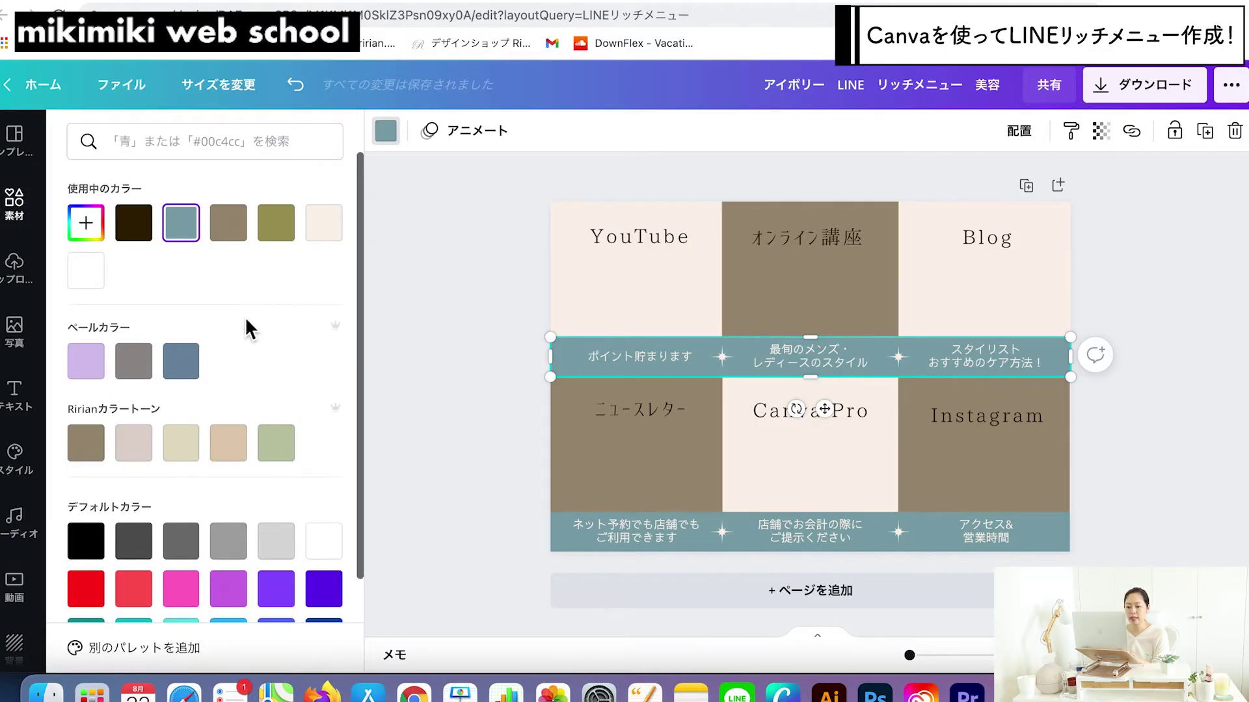
left_click(86, 443)
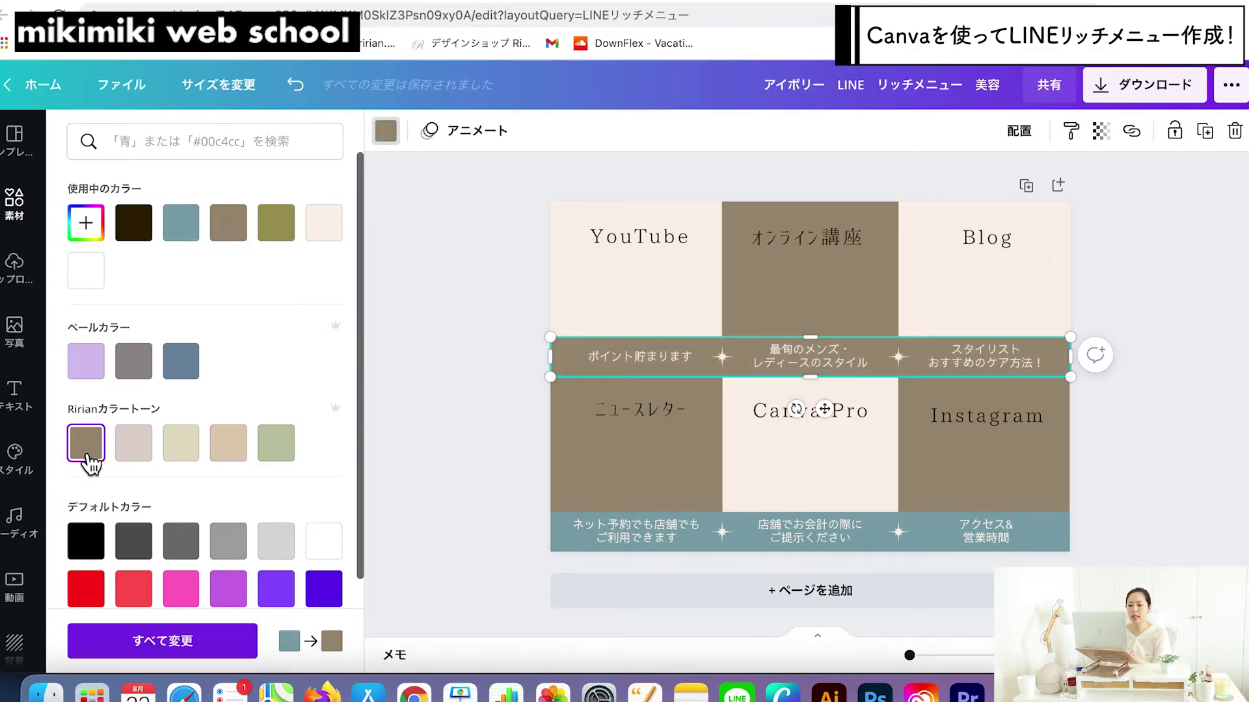
left_click(92, 228)
left_click_drag(140, 303, 163, 351)
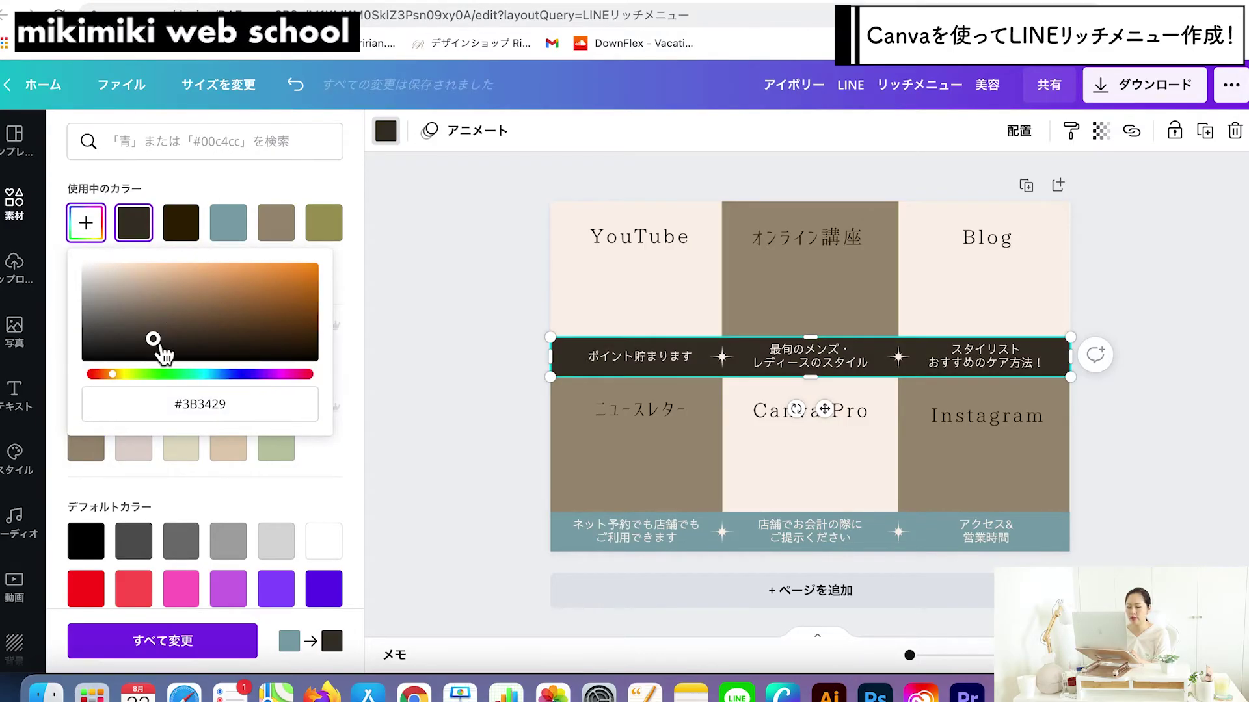
left_click(469, 485)
Step: Recolour the caption band under the lower row of cells with the document's existing darkest brown
left_click(564, 545)
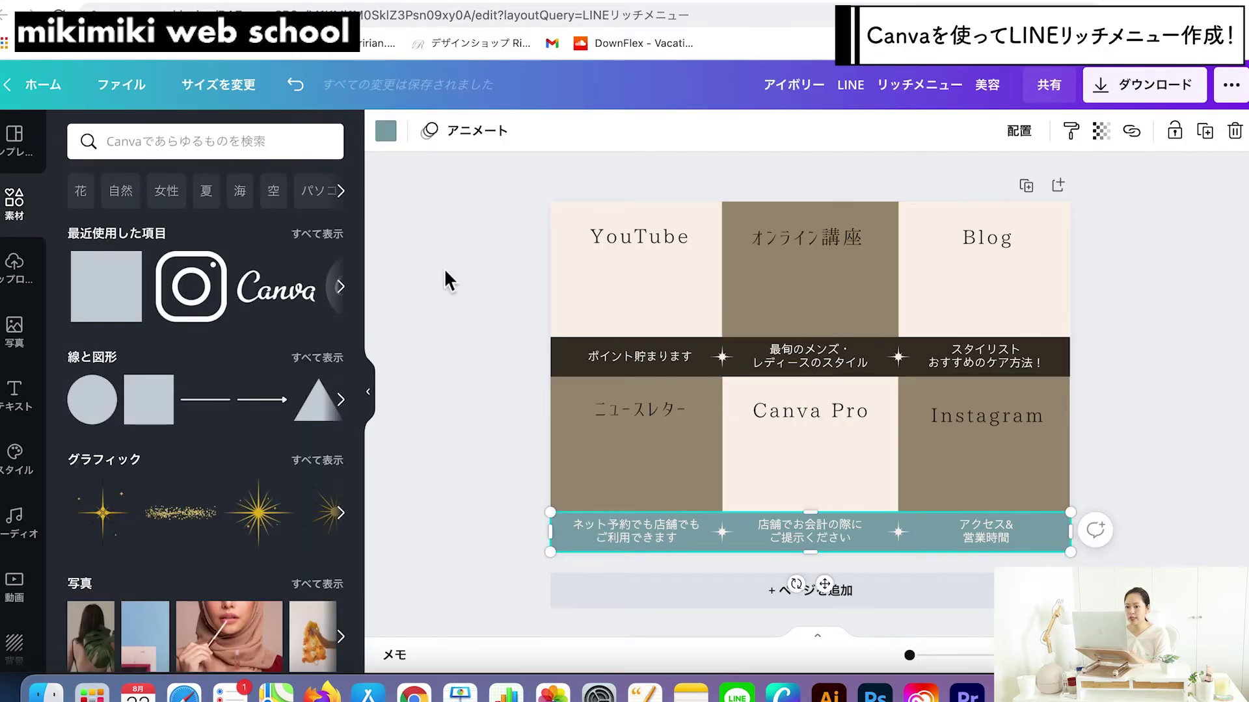
left_click(387, 132)
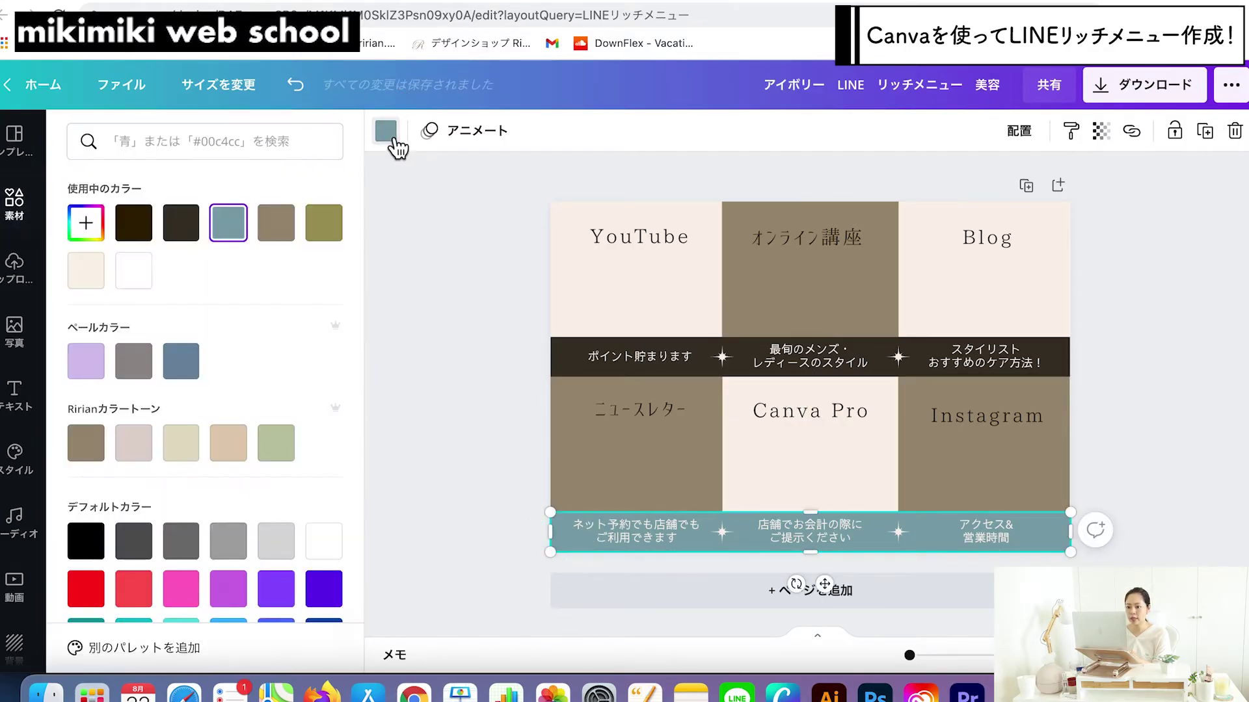
left_click(137, 242)
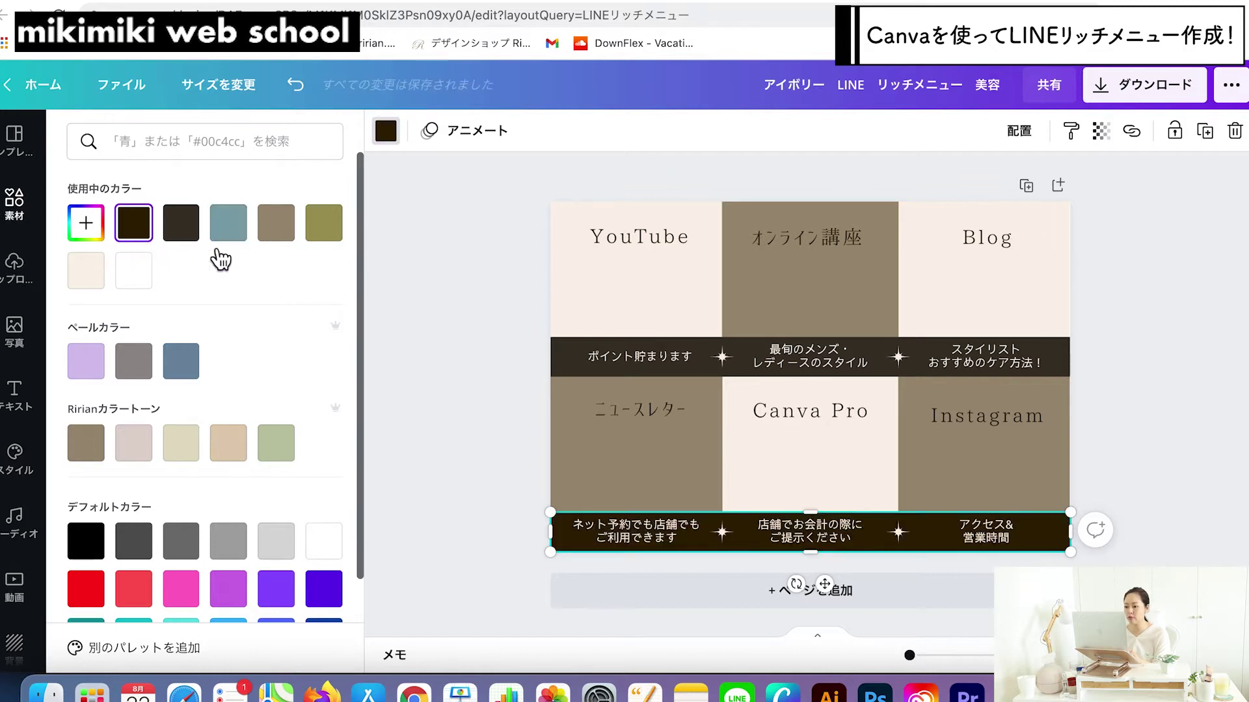
left_click(489, 306)
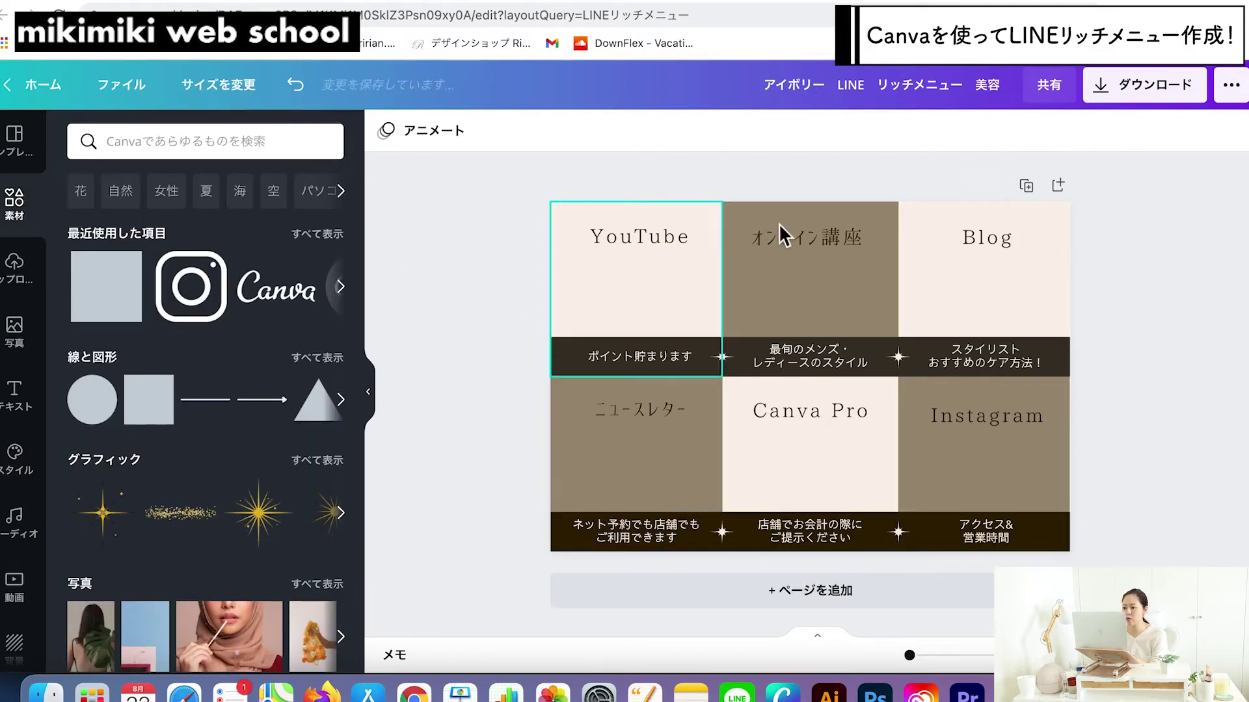
Step: Change the text colour of the オンライン講座 heading to white
left_click(809, 237)
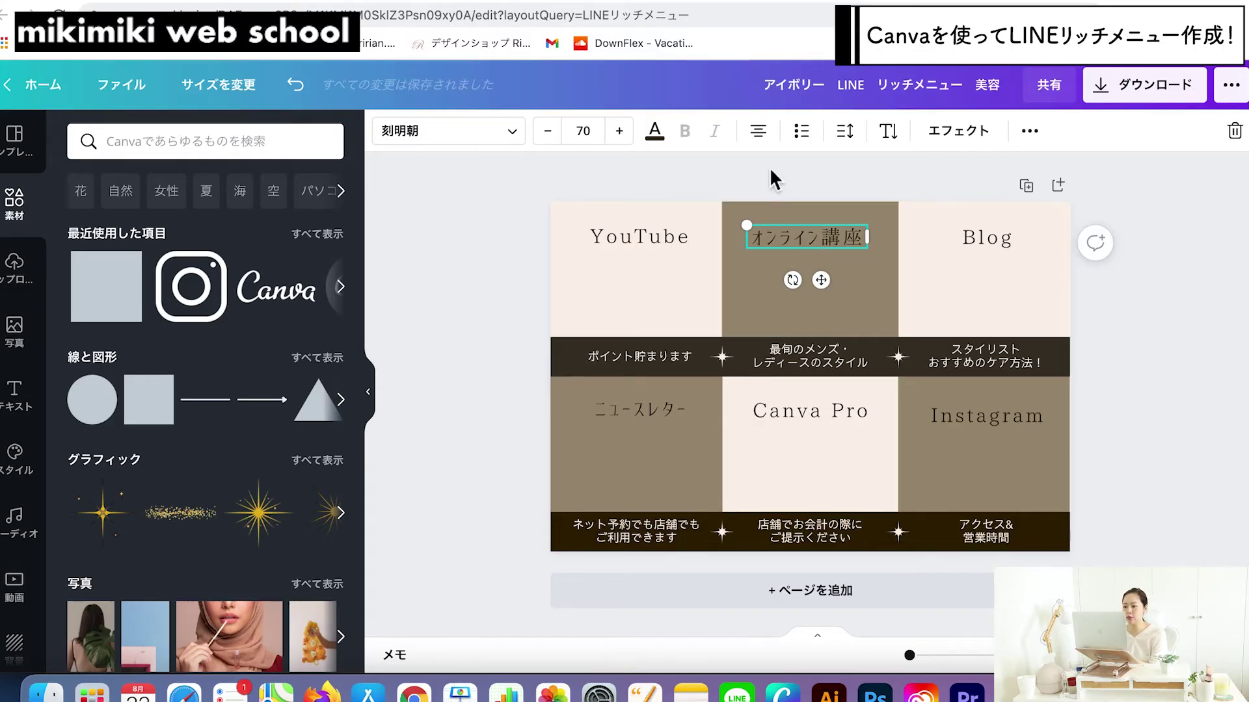
left_click(655, 131)
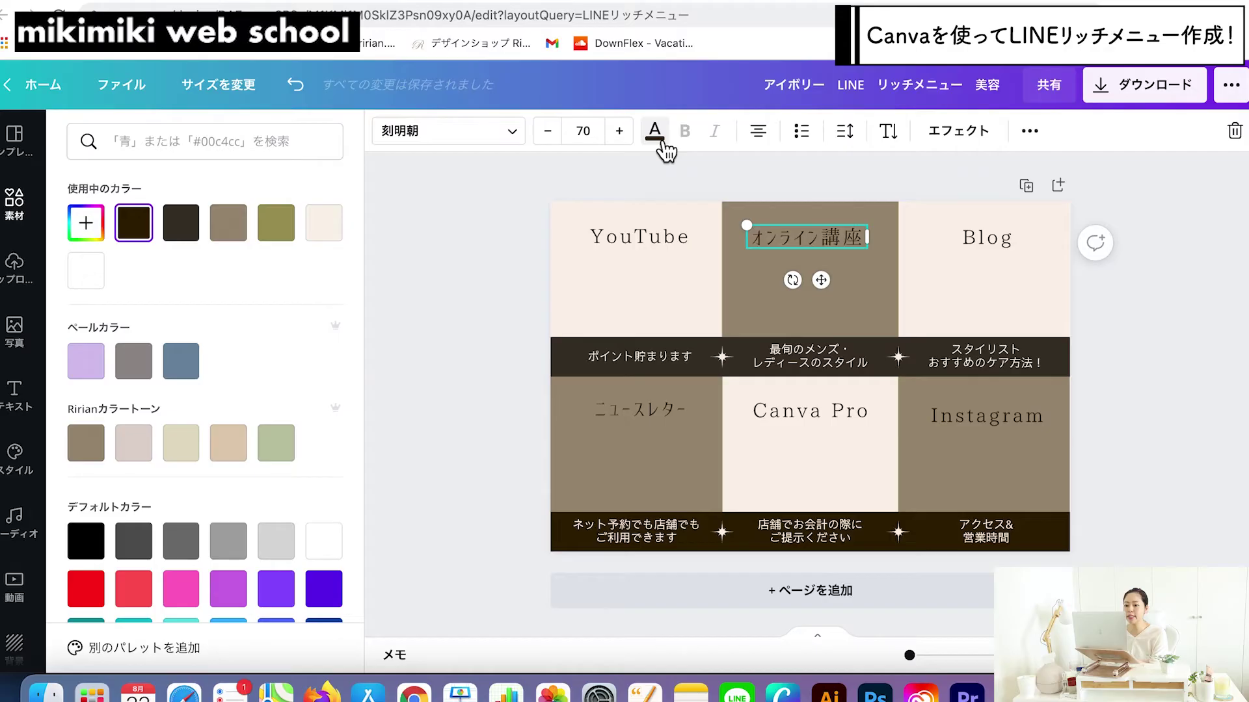
left_click(332, 233)
left_click(95, 278)
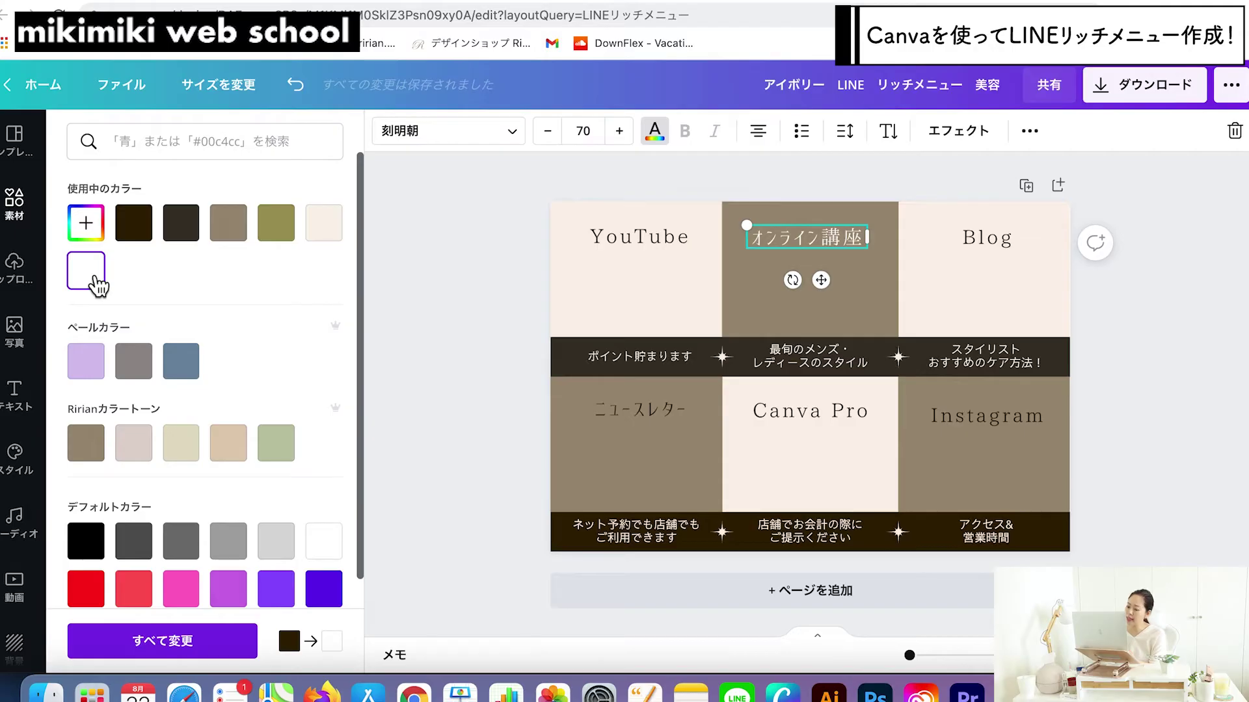
Step: Change the text colour of the ニュースレター and Instagram headings to white
left_click(629, 424)
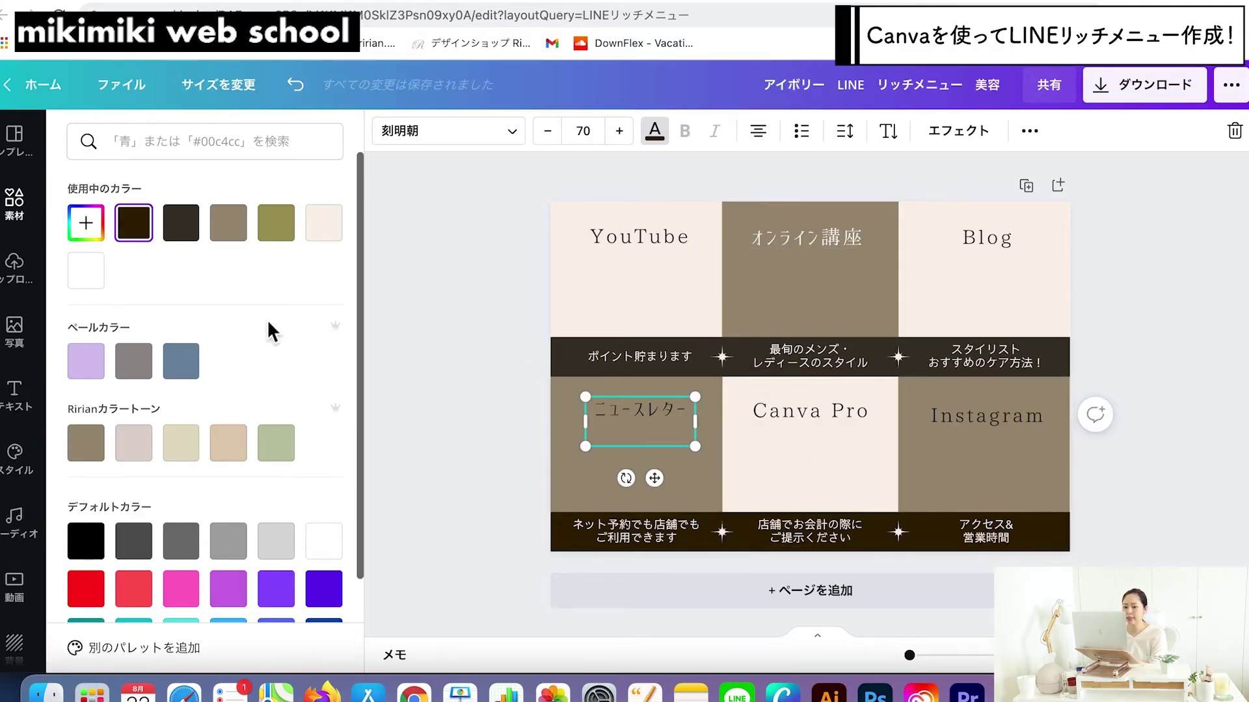
left_click(654, 134)
left_click(663, 144)
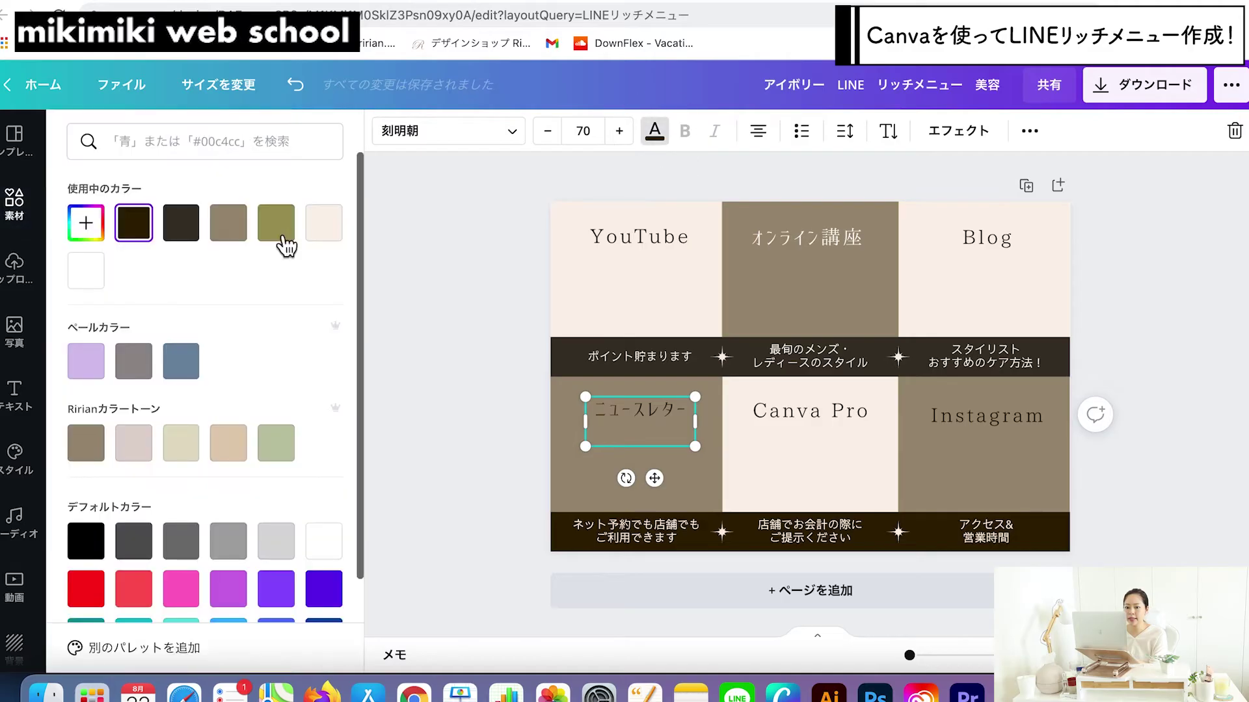
left_click(96, 277)
left_click(1014, 420)
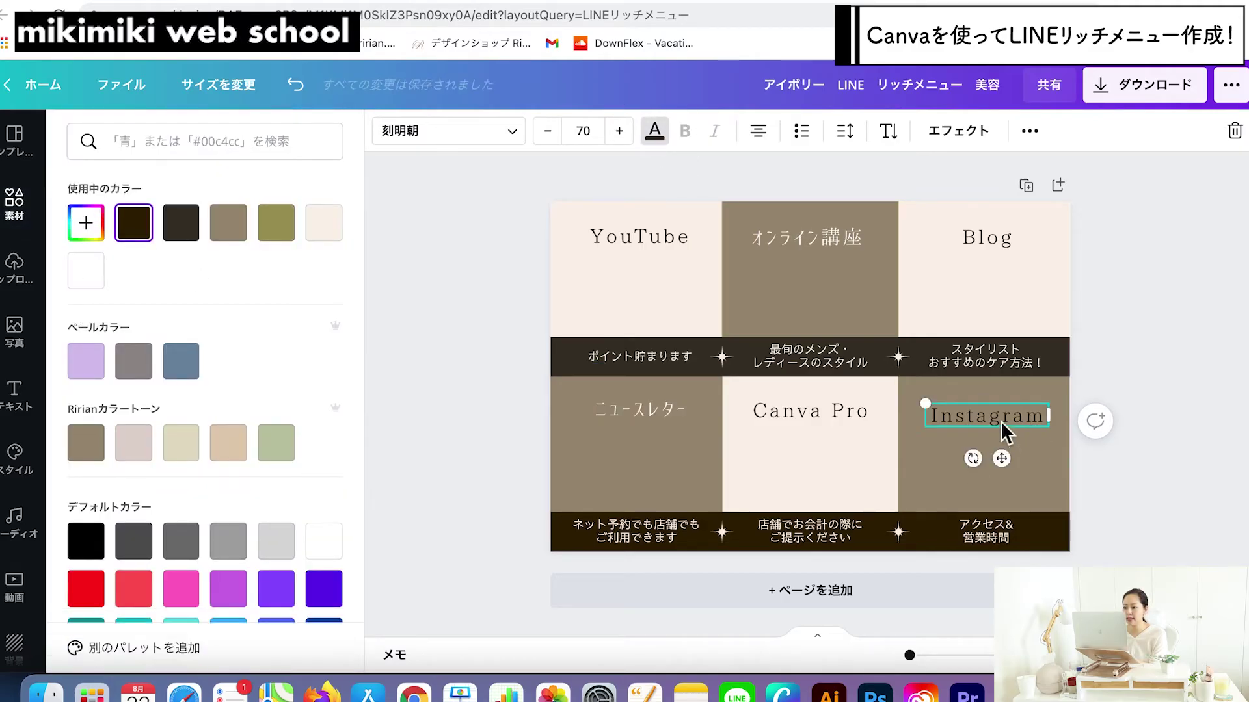
left_click(85, 270)
left_click(513, 407)
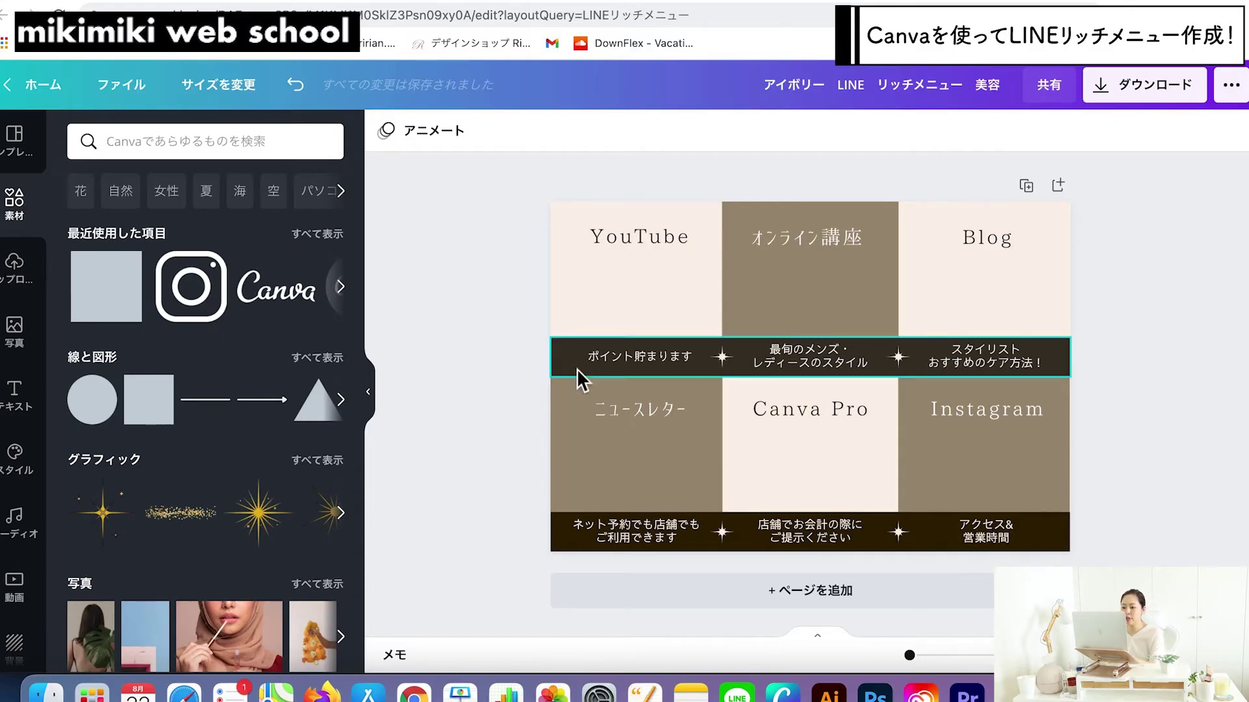
Step: Replace the template captions in both bands with new pasted ones, such as 毎週水・土更新中! under YouTube and 最新情報はこちらから♪ under Instagram
double_click(604, 359)
key("Escape")
key("Delete")
left_click(660, 530)
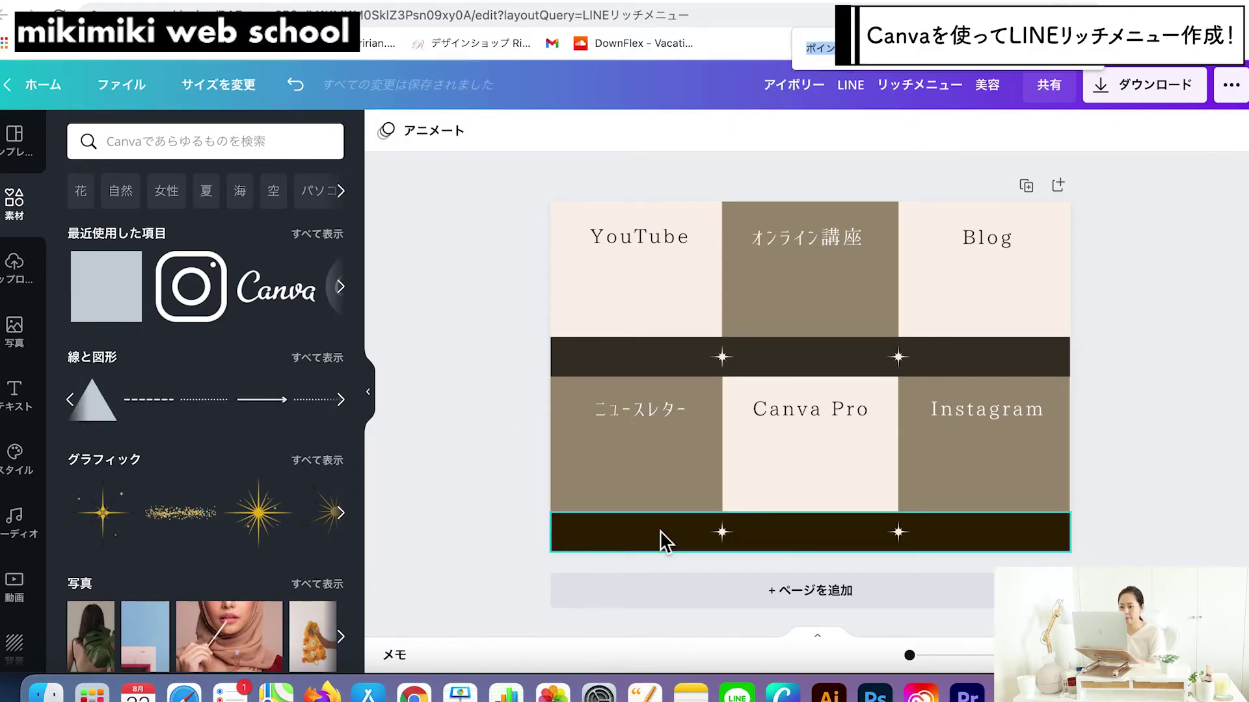
key("Delete")
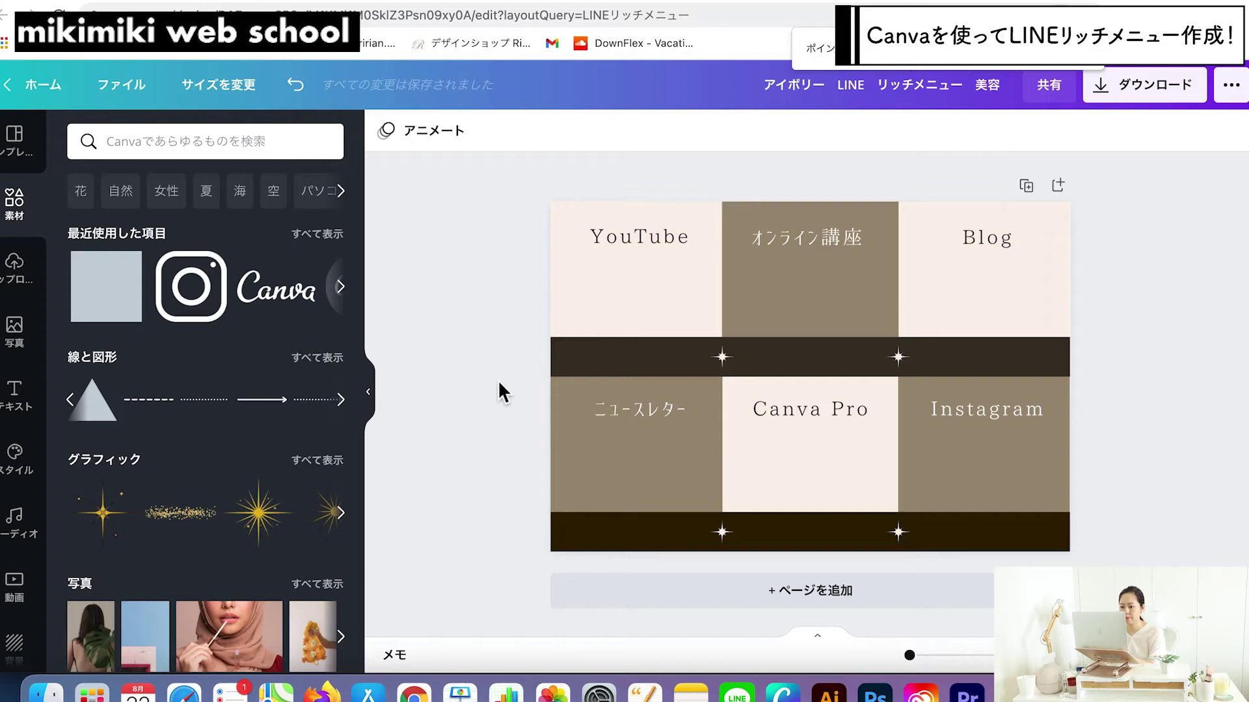
key("super+v")
left_click(498, 380)
Step: Check which font the caption under the YouTube cell uses
left_click(631, 366)
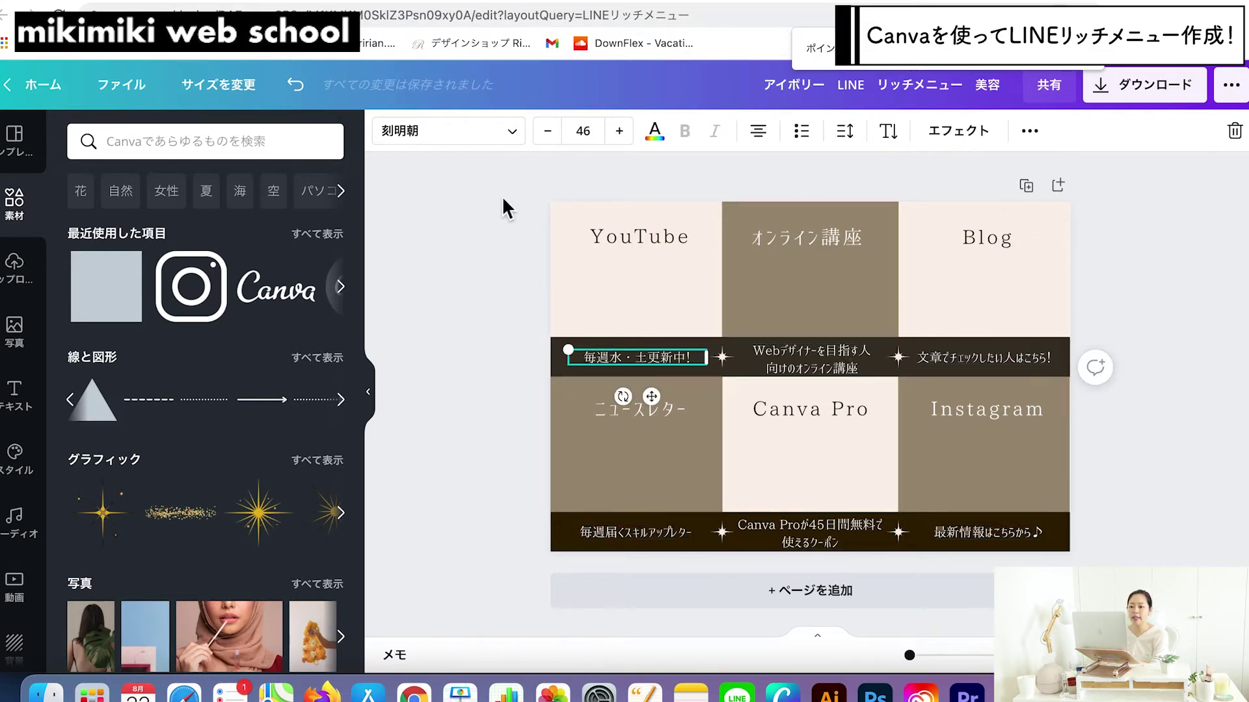
left_click(496, 138)
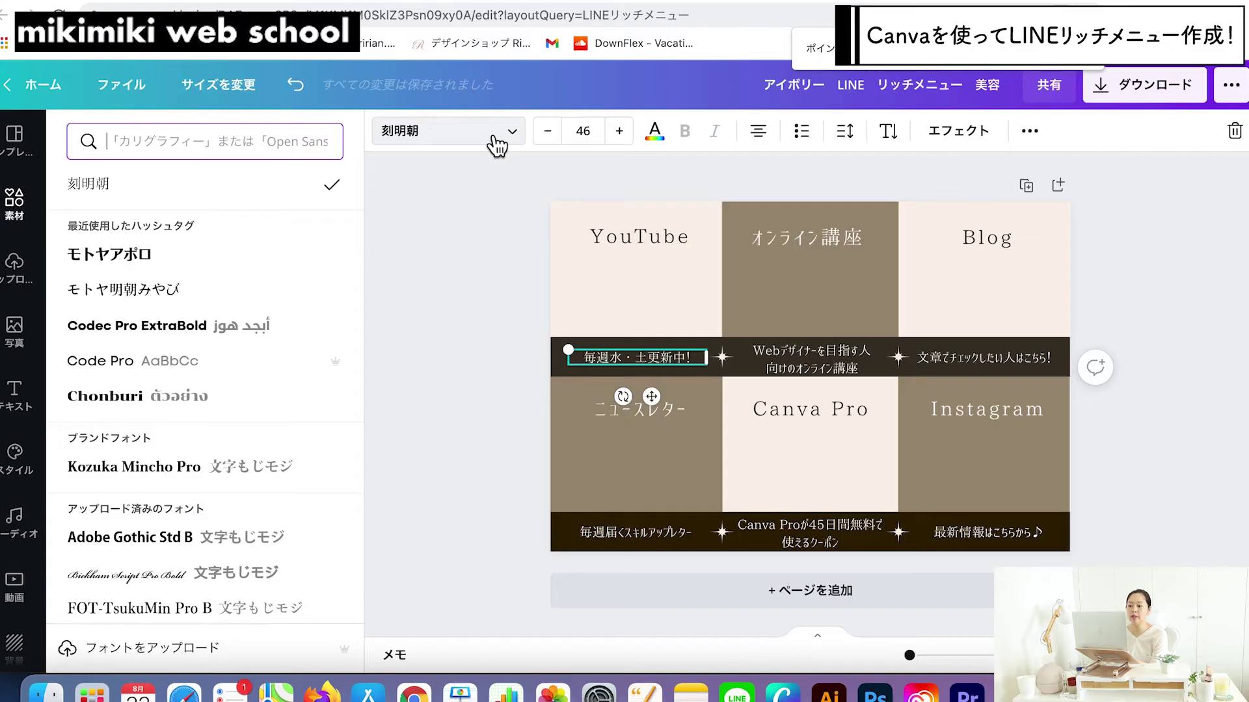
left_click(515, 327)
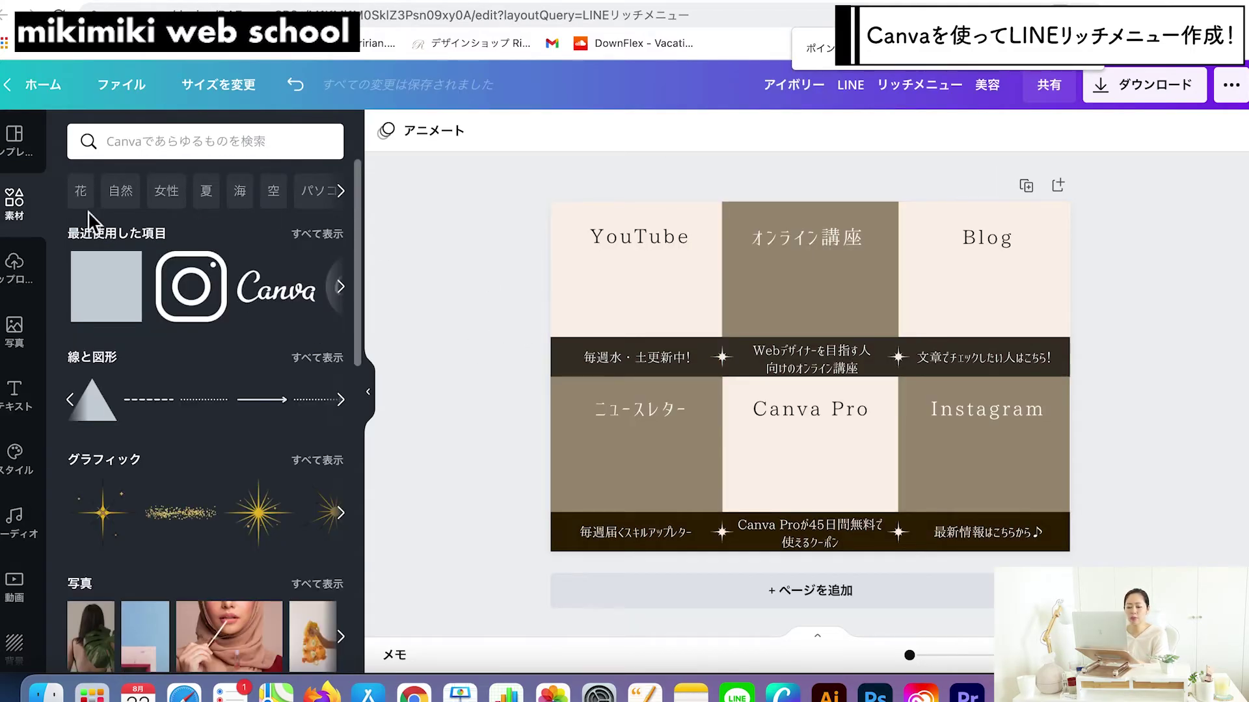
Step: Search the elements for "youtube", add the rounded play-button icon and shrink it to fit beneath the YouTube heading
left_click(132, 155)
type("youtube")
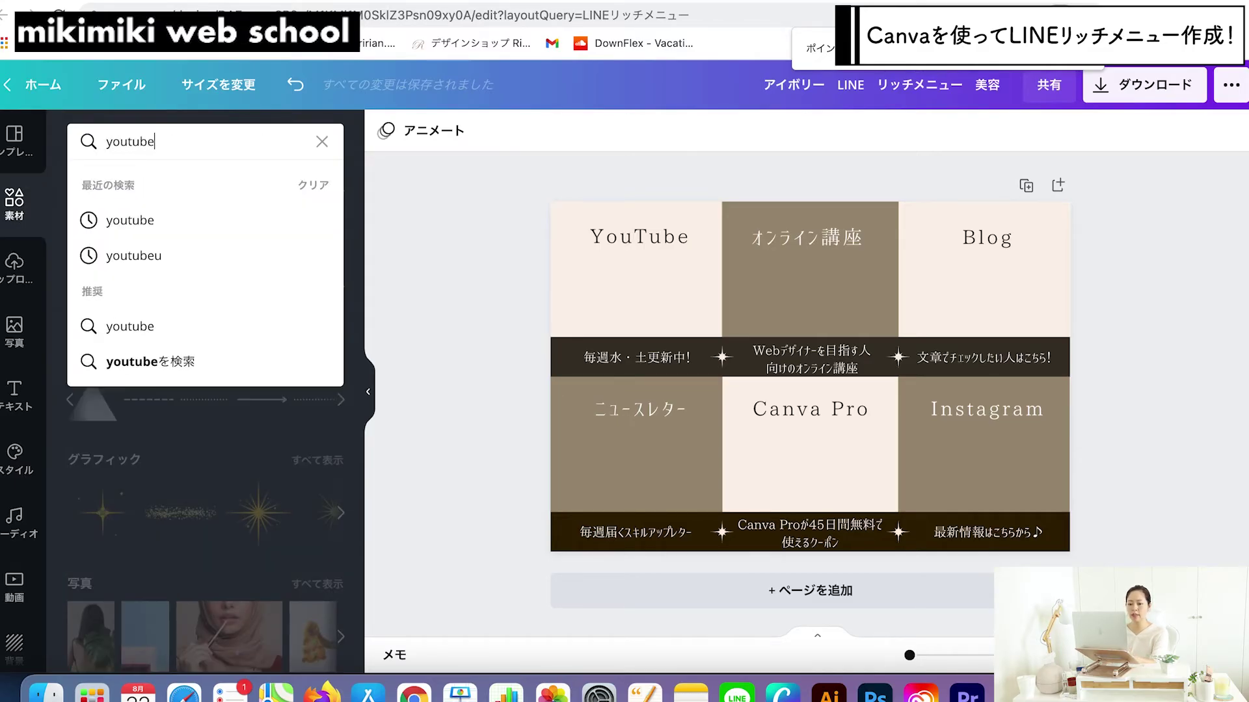
key("Return")
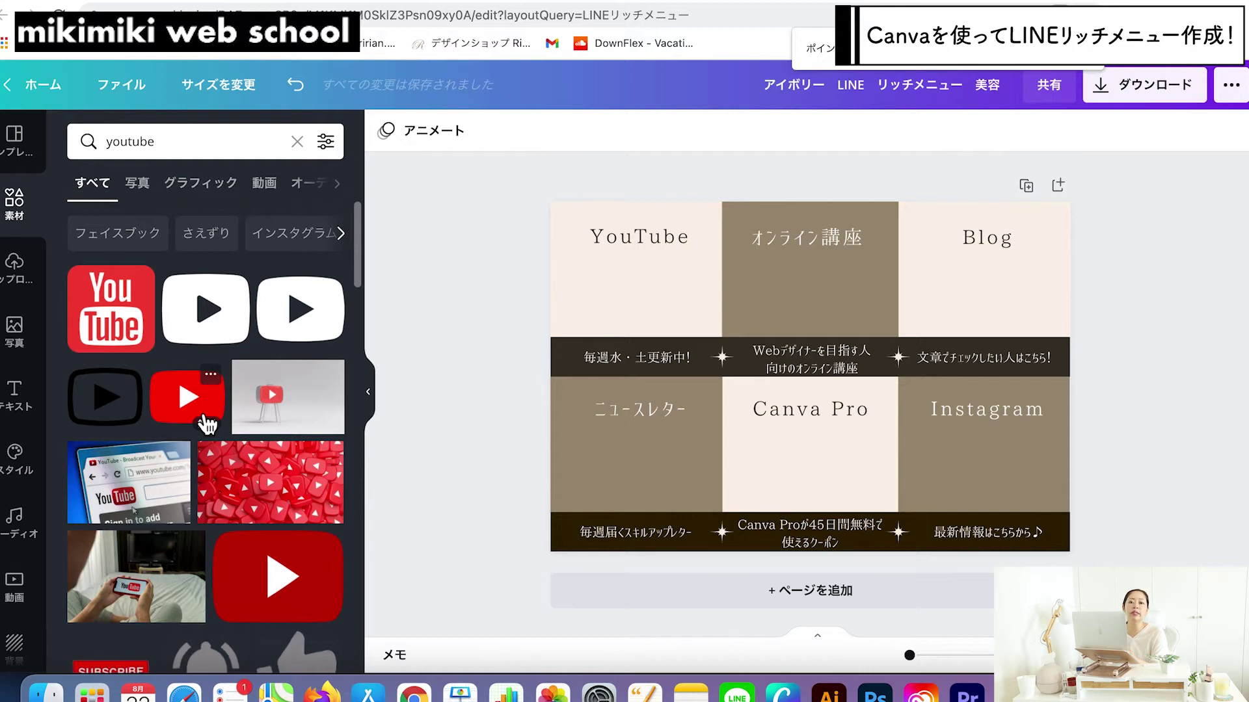
left_click(243, 338)
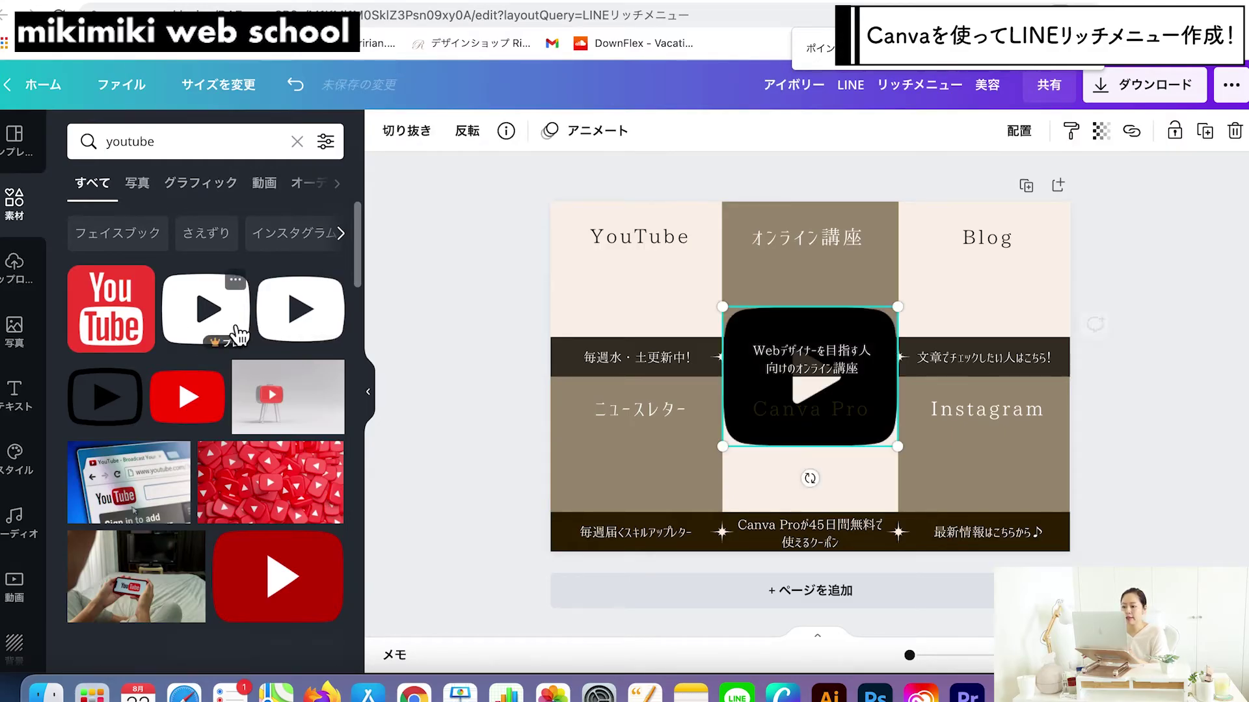
left_click_drag(781, 432, 638, 366)
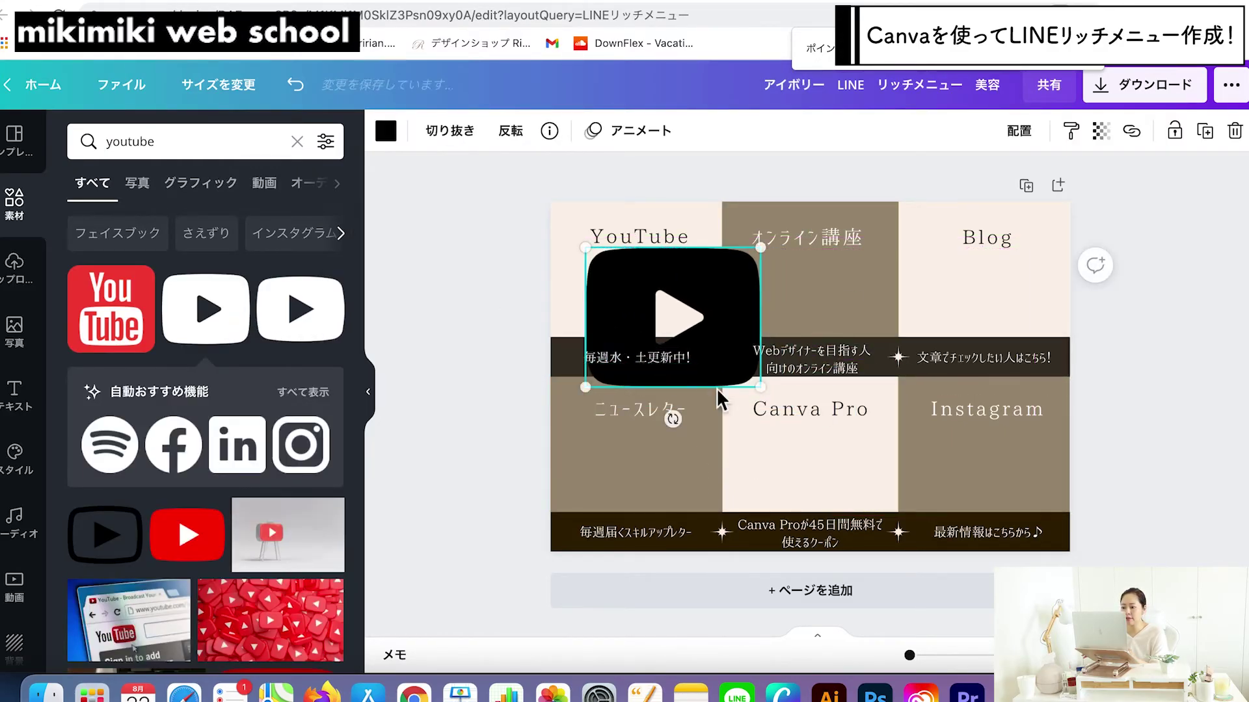
left_click_drag(761, 390, 655, 294)
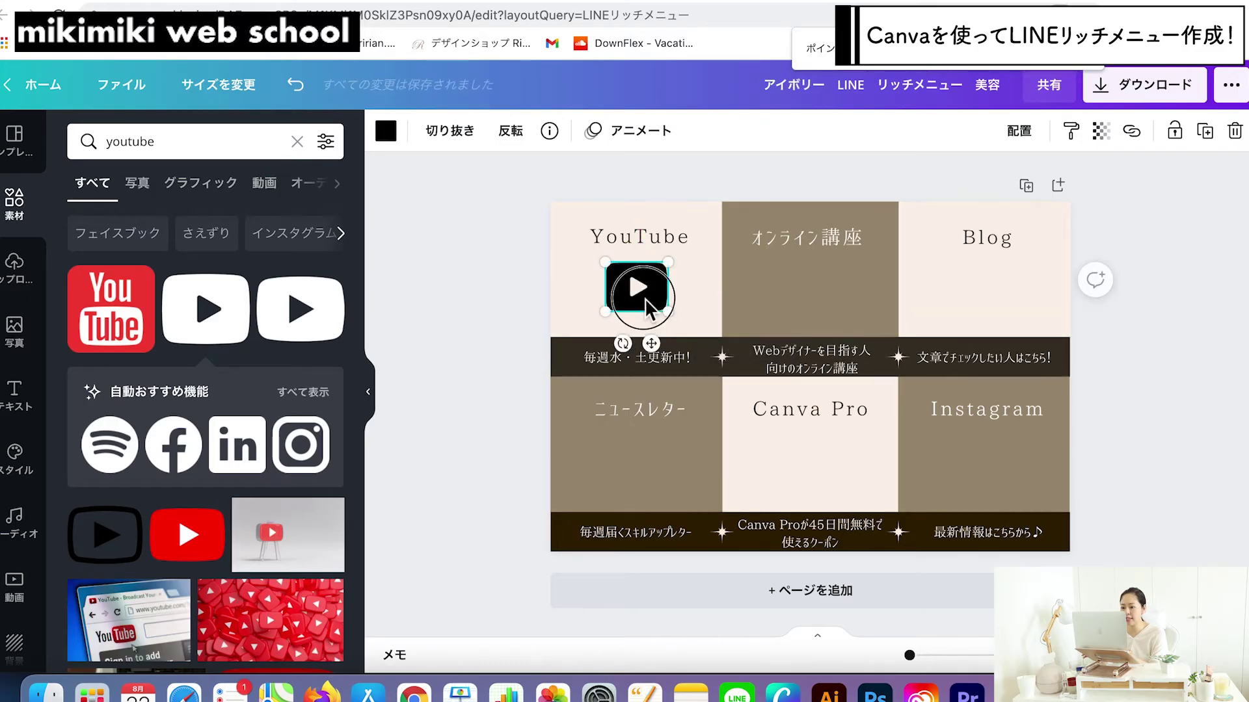
left_click_drag(670, 321, 645, 294)
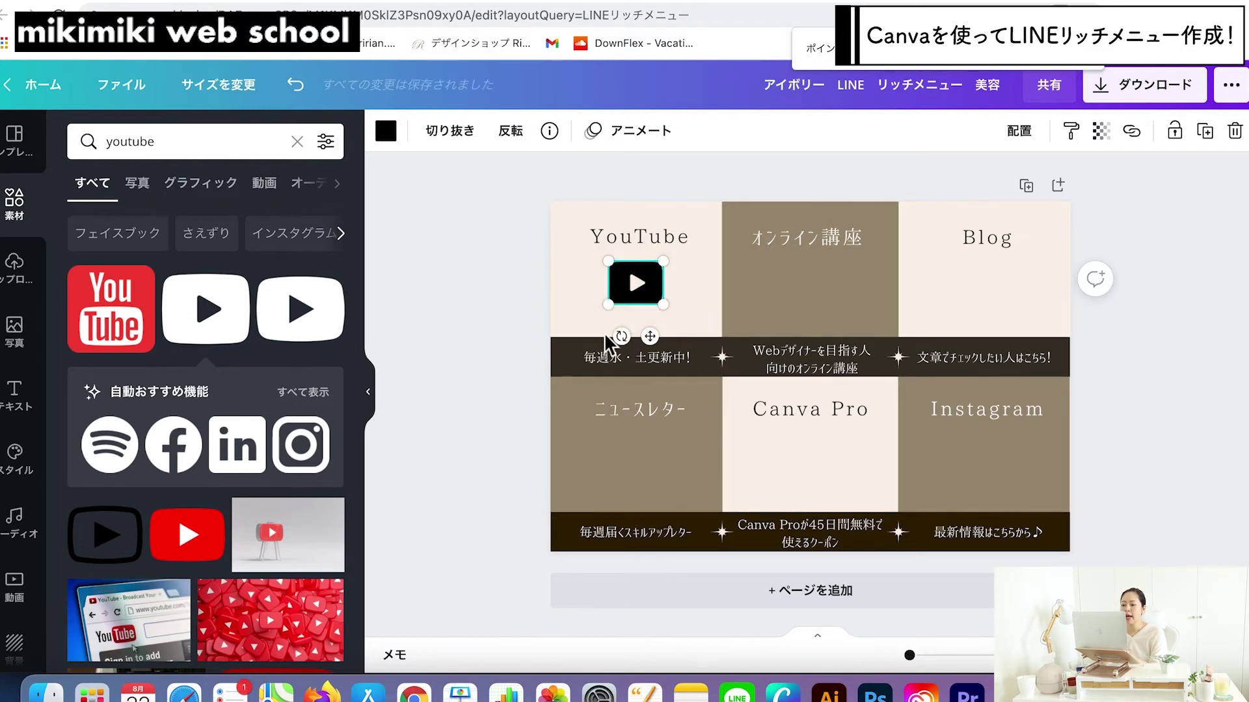
Step: Recolour the play-button icon with the same brown as the cell backgrounds
left_click(386, 131)
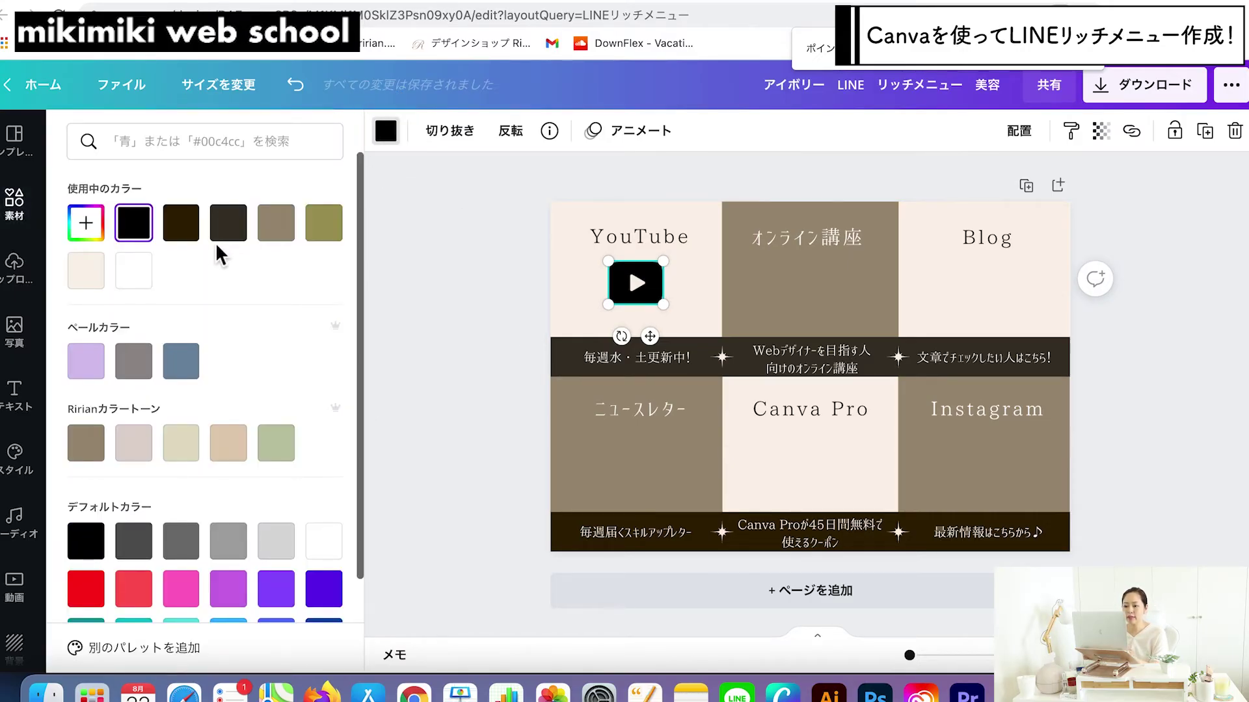
left_click(184, 234)
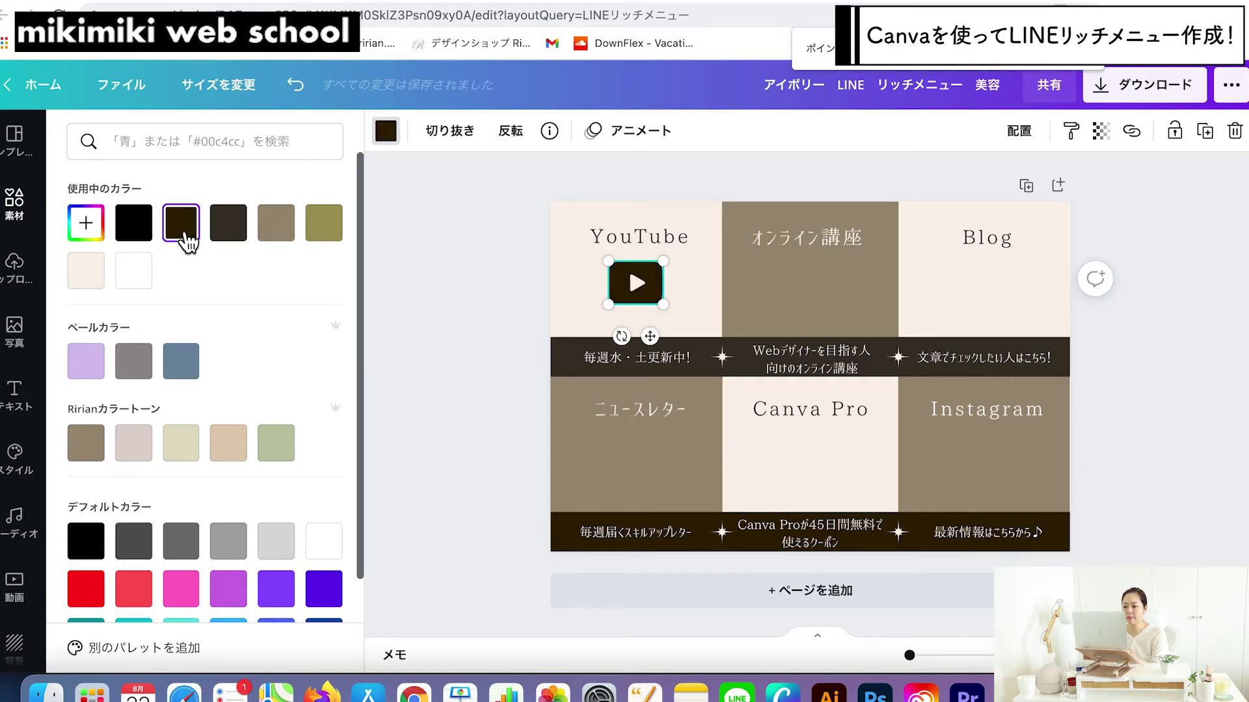
left_click(272, 228)
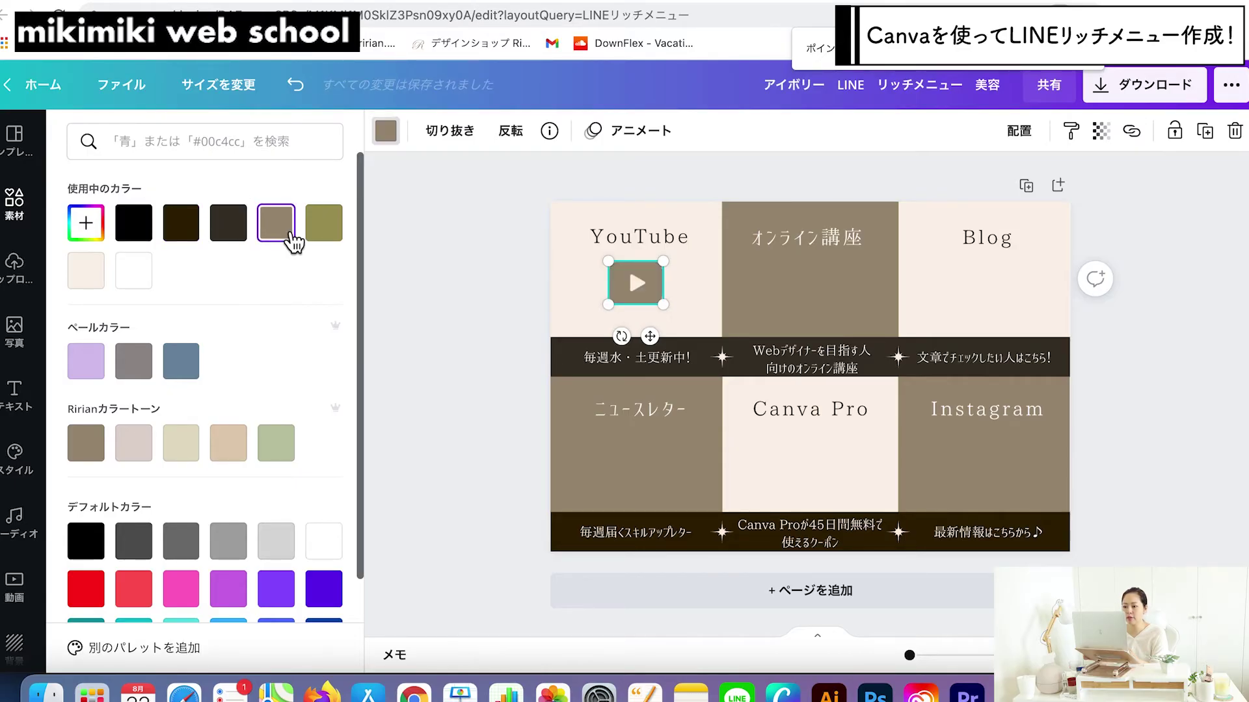
key("Escape")
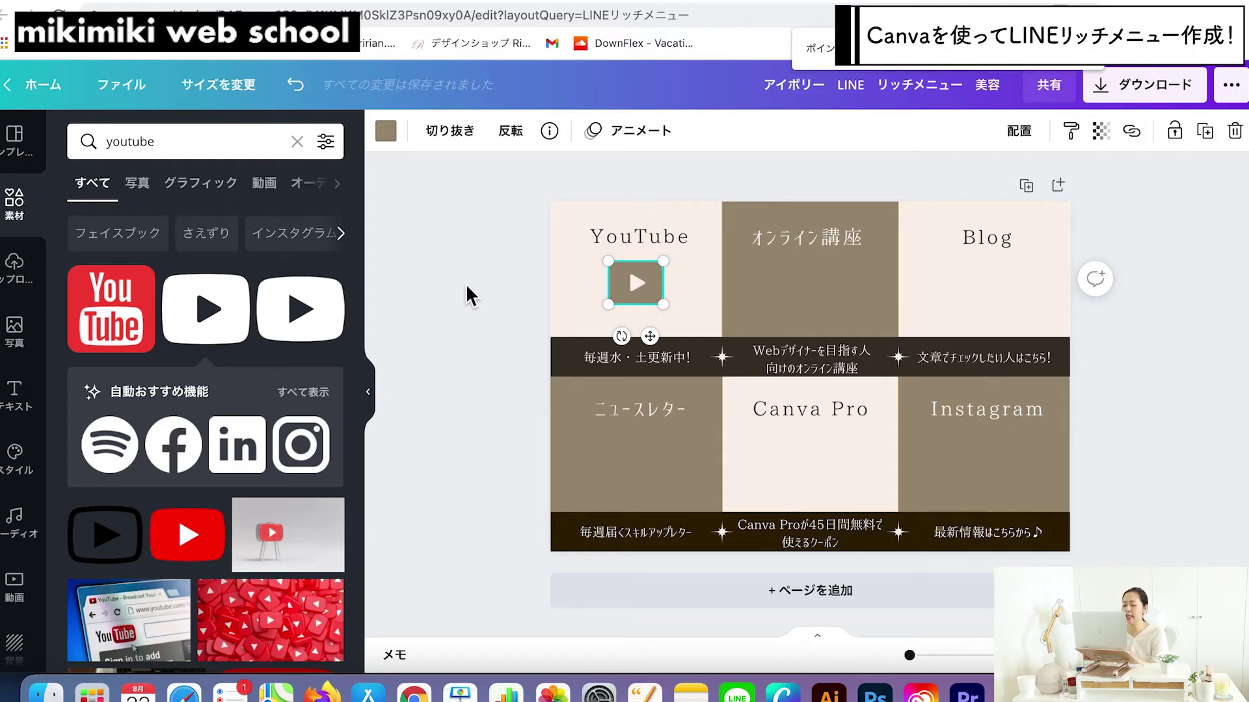
key("Escape")
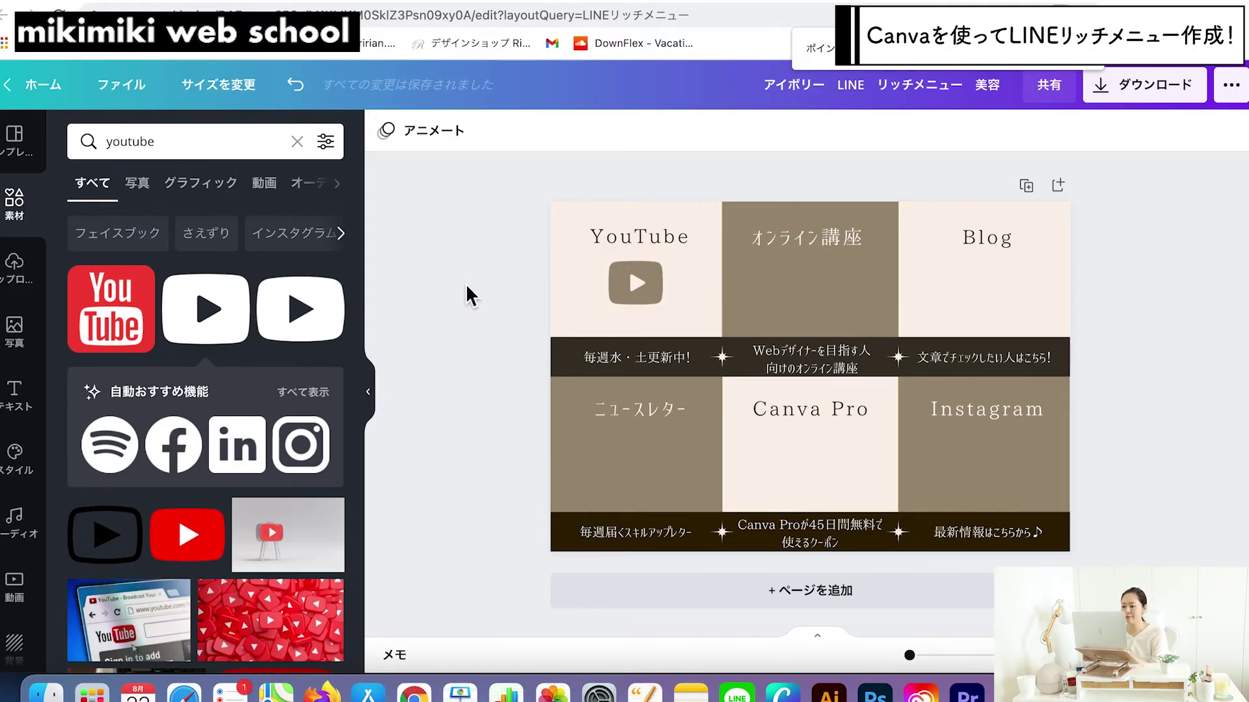
Step: Replace the element search term with ノート and run the search
left_click(170, 156)
key("BackSpace")
key("BackSpace")
key("BackSpace")
key("BackSpace")
key("BackSpace")
key("BackSpace")
key("BackSpace")
type("のート")
key("Return")
key("Return")
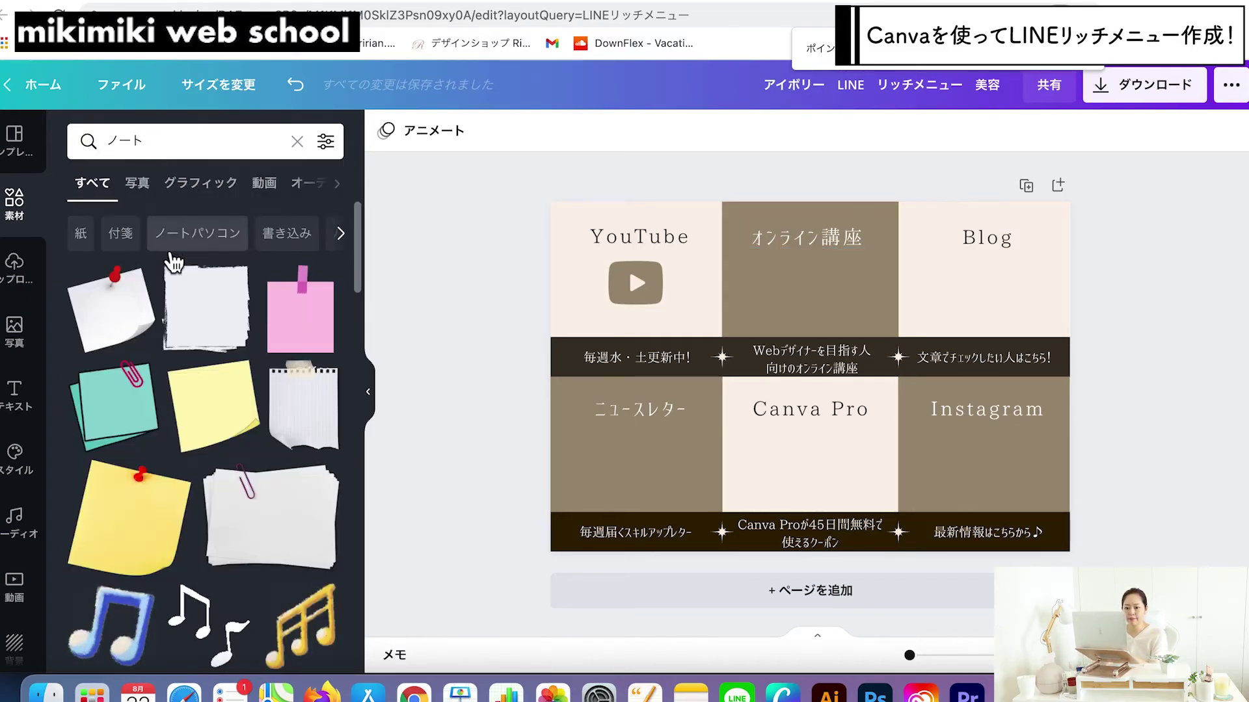
Step: Add the notepad-and-pencil icon and shrink it to fit beneath the オンライン講座 heading
scroll(212, 384, "down", 10)
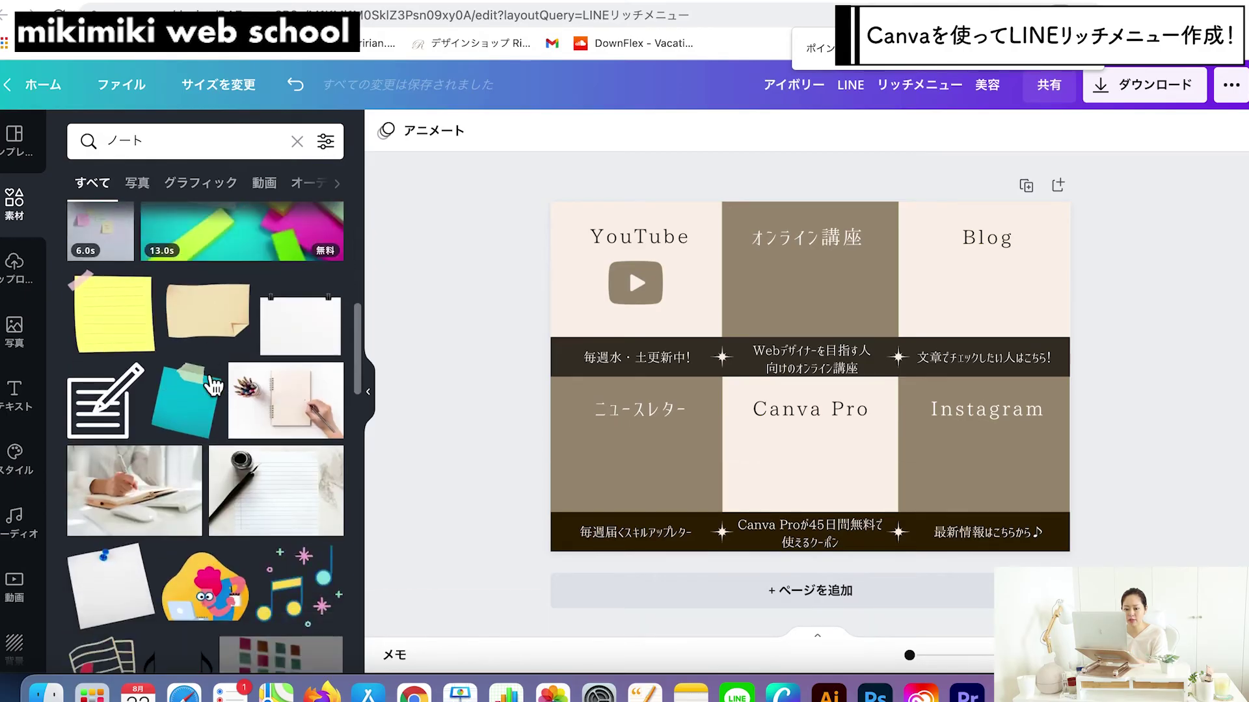
left_click(106, 418)
mouse_move(885, 453)
left_mouse_down()
mouse_move(833, 381)
mouse_move(790, 357)
mouse_move(810, 285)
mouse_move(839, 316)
left_mouse_up()
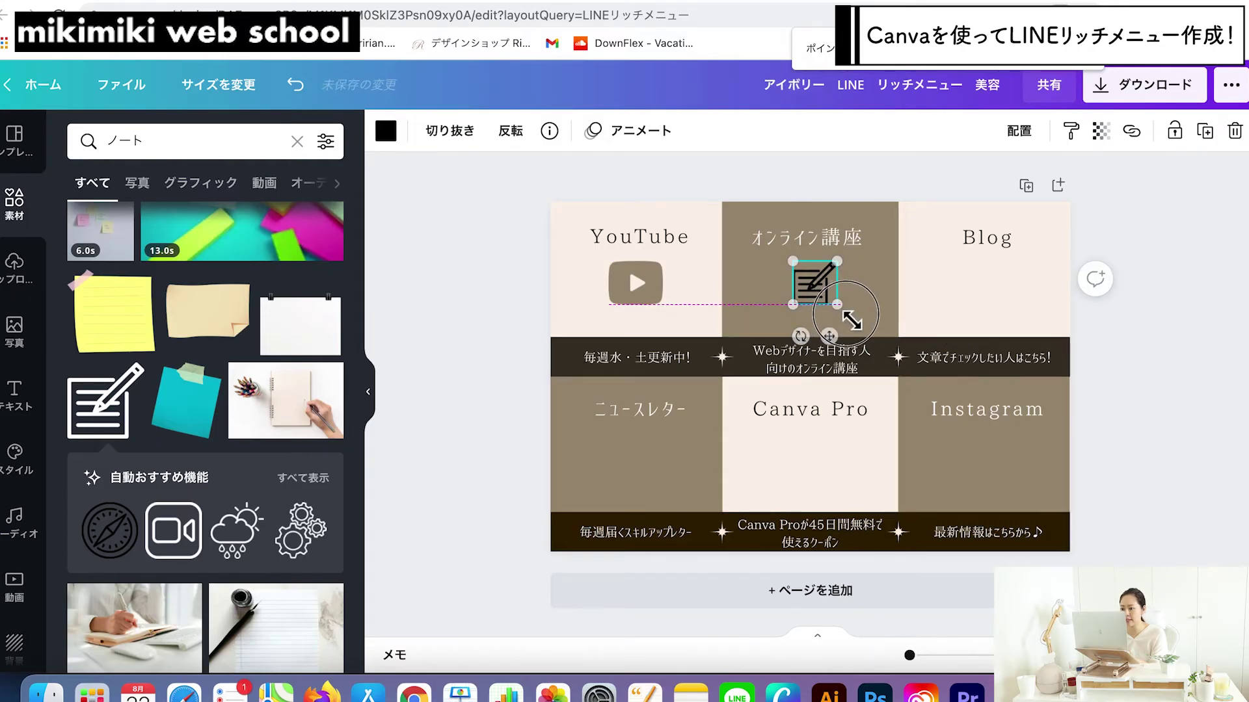
Step: Recolour the notepad-and-pencil icon beneath the オンライン講座 heading white
left_click(386, 131)
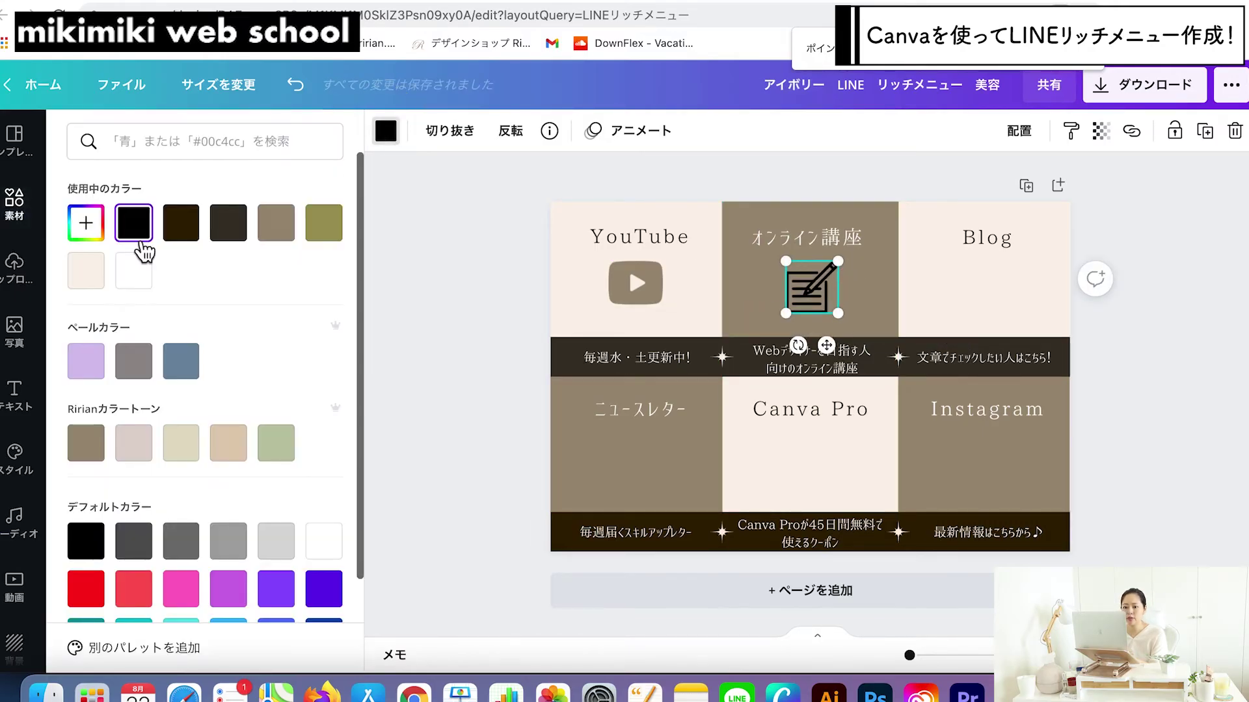
left_click(134, 270)
left_click(411, 299)
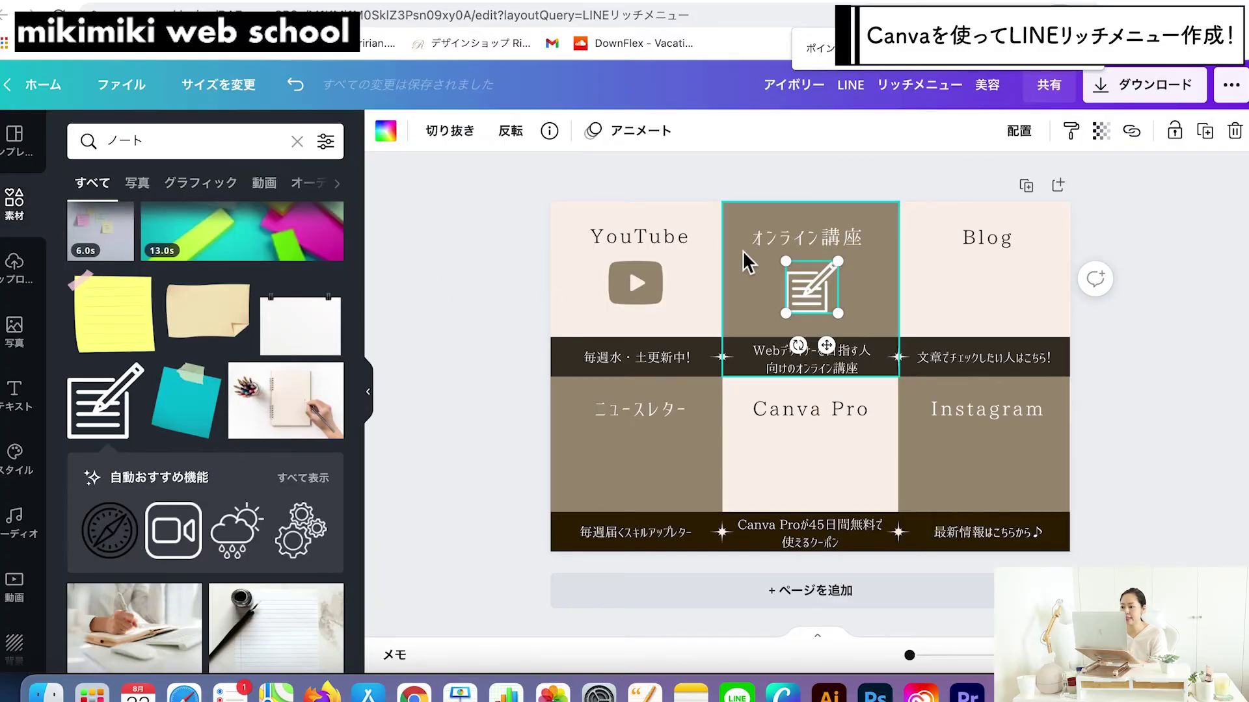
Step: Replace the element search term with ブログ and run the search
left_click(156, 144)
key("BackSpace")
key("BackSpace")
key("BackSpace")
type("ブログ")
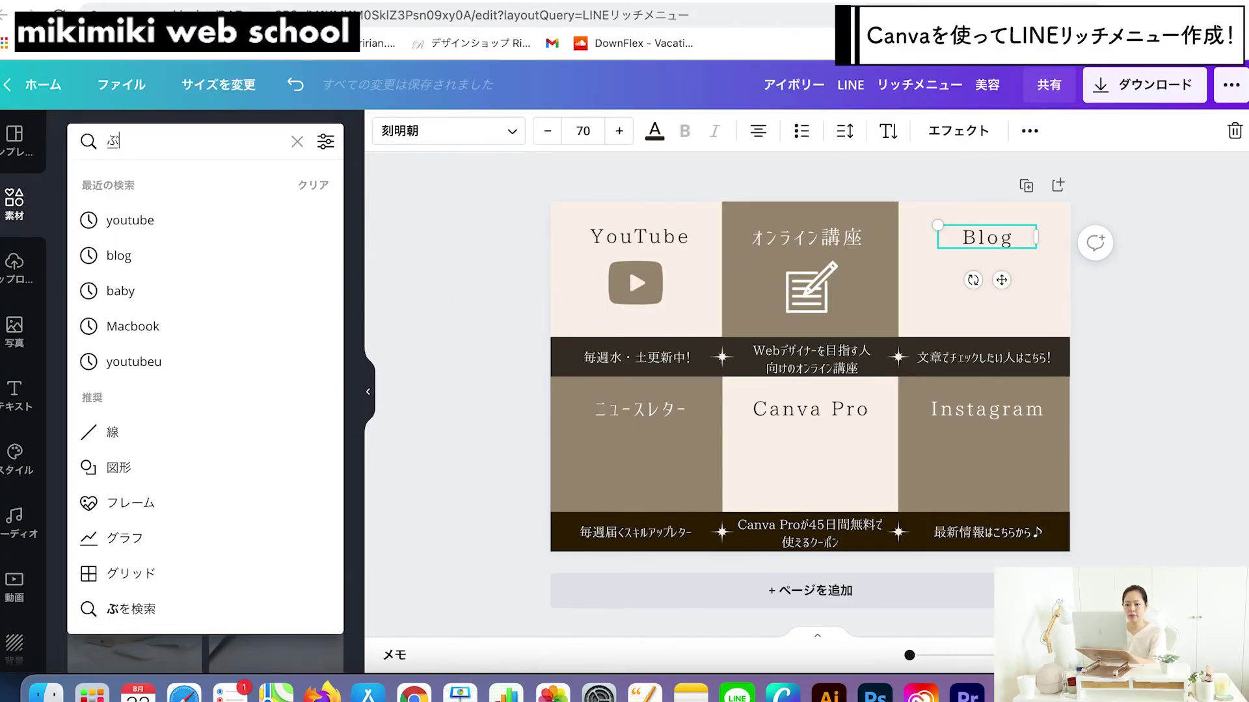
key("Return")
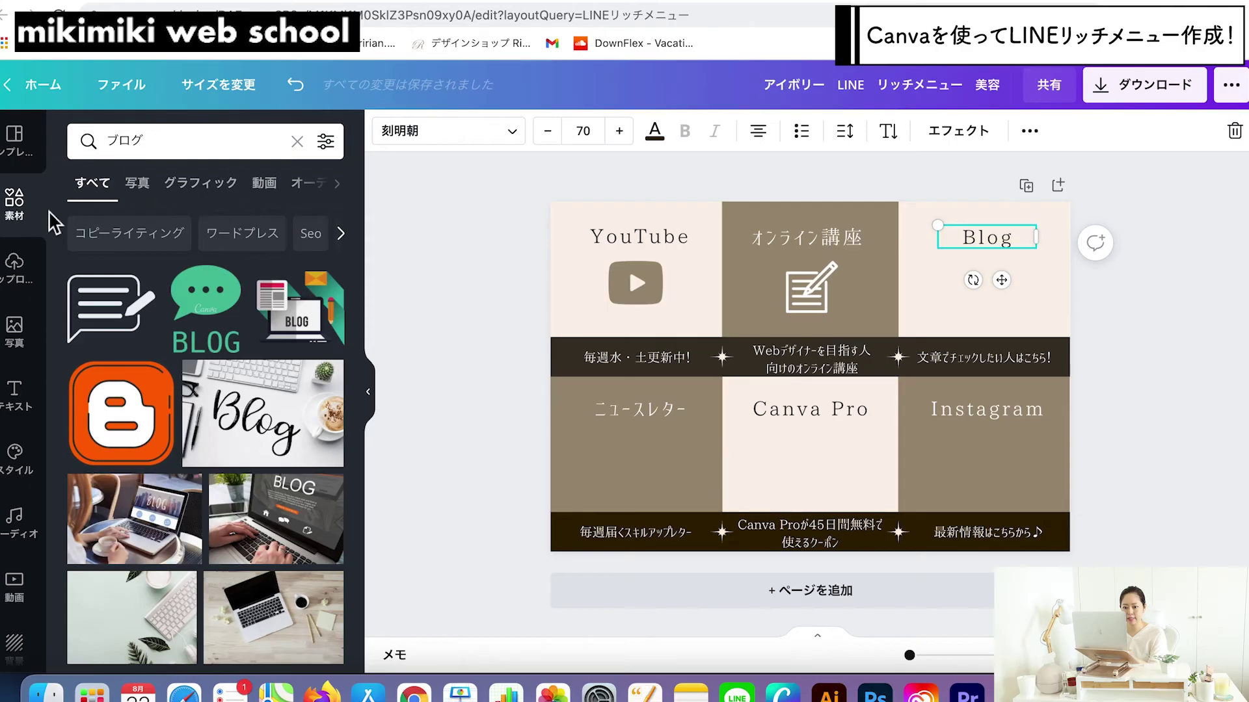
Step: Add the solid speech-bubble icon with text lines, shrink it to fit beneath the Blog heading and colour it the cell-background brown
scroll(206, 417, "down", 5)
left_click(207, 449)
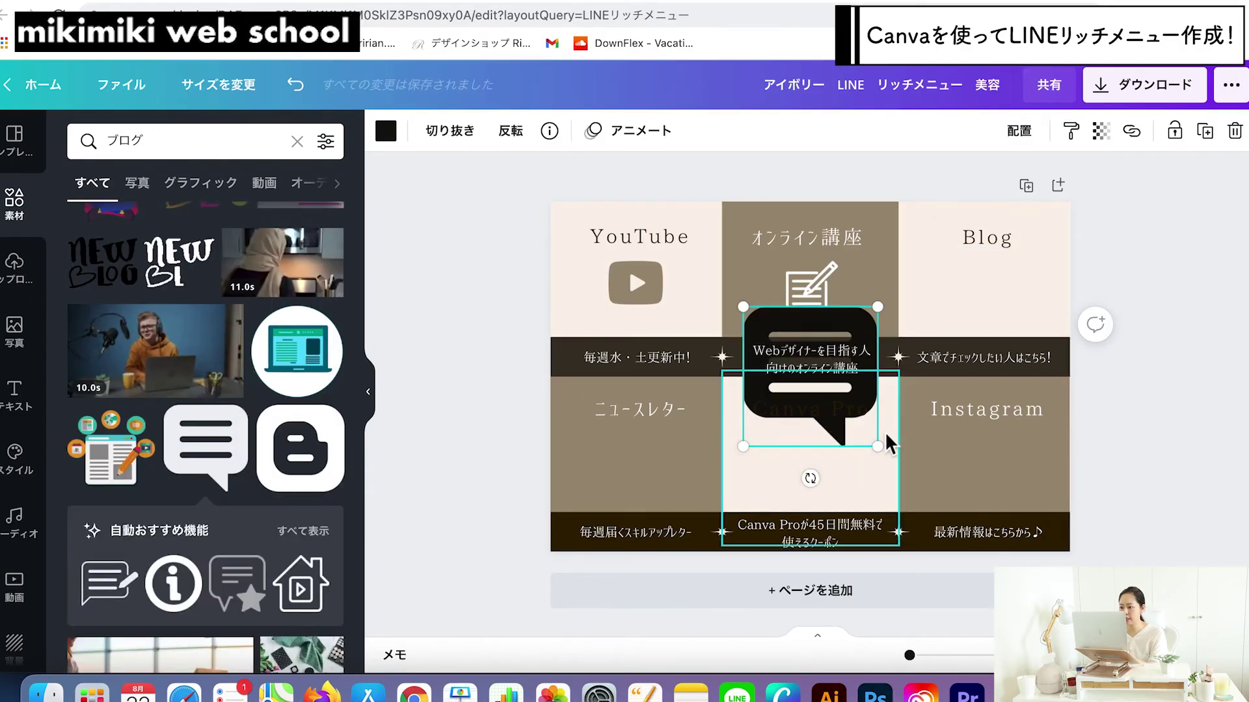
left_click_drag(878, 446, 989, 287)
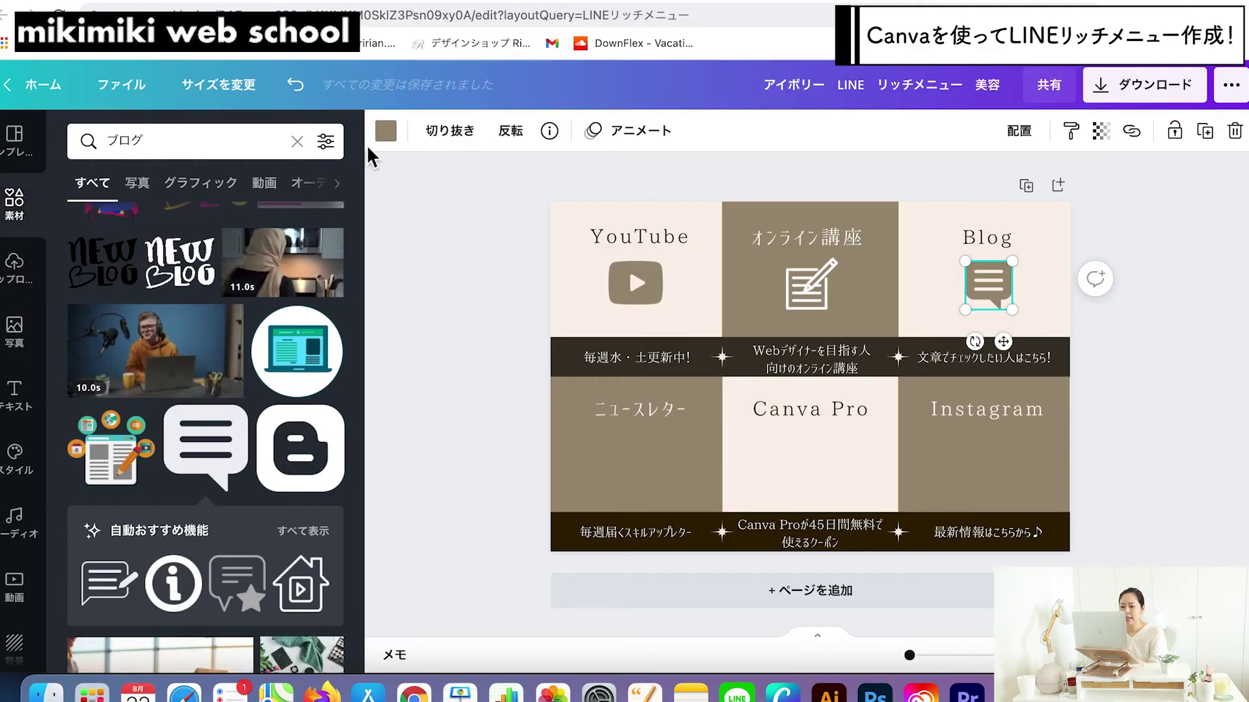
Step: Replace the element search term with メール and run the search
left_click(144, 136)
key("BackSpace")
key("BackSpace")
key("BackSpace")
type("メール")
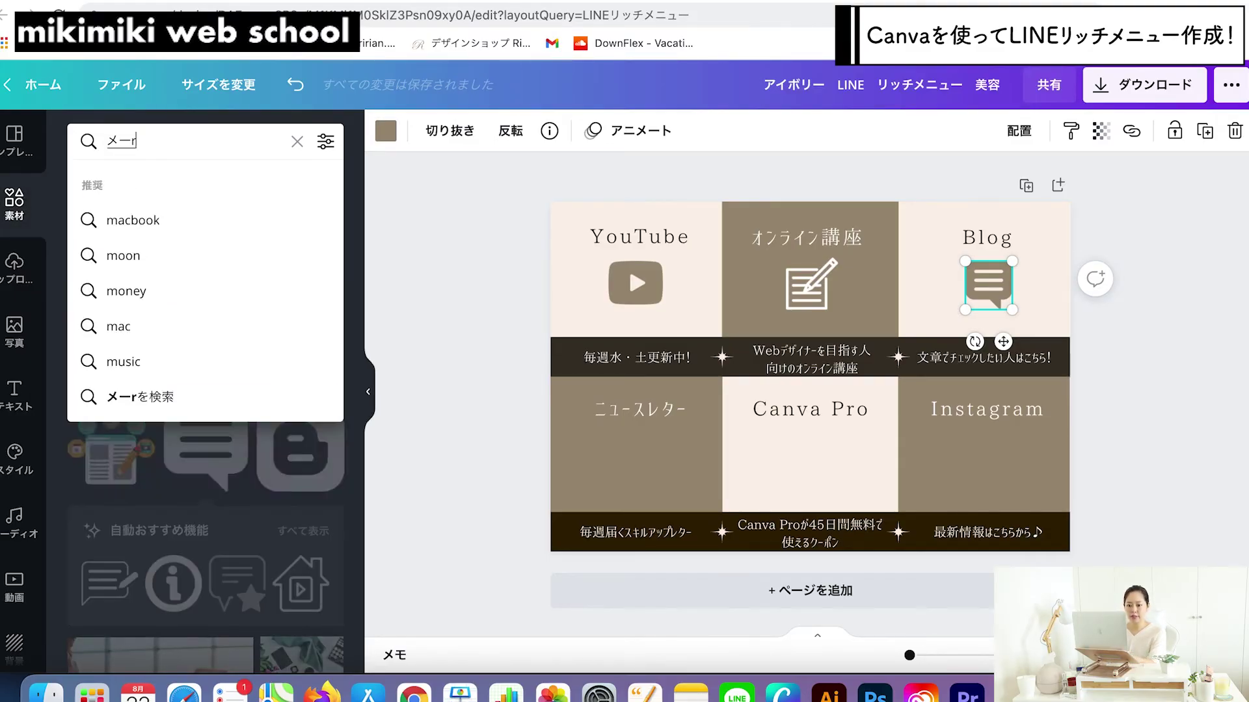
key("Return")
Step: Place the solid envelope icon beneath the ニュースレター heading and recolour it white
left_click_drag(208, 306, 634, 459)
left_click(385, 131)
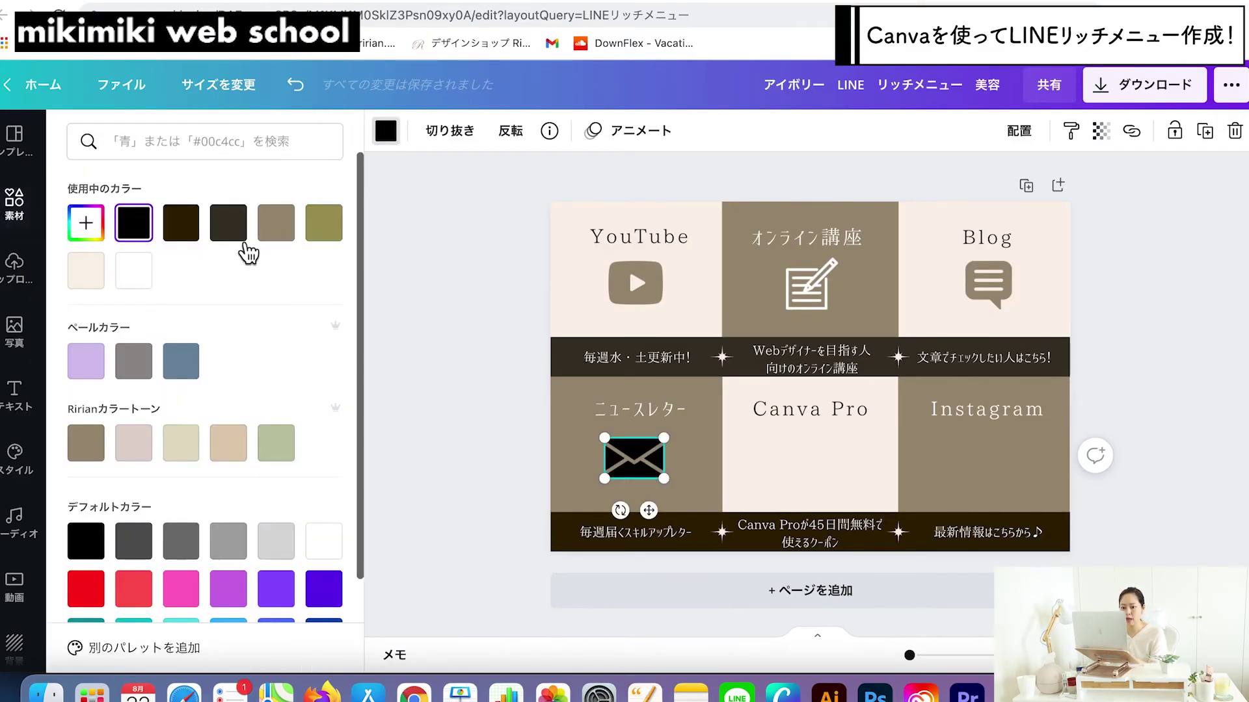
left_click(133, 273)
left_click(435, 371)
Step: Replace the element search term with canva and run the search
left_click(156, 148)
key("BackSpace")
key("BackSpace")
key("BackSpace")
type("canva")
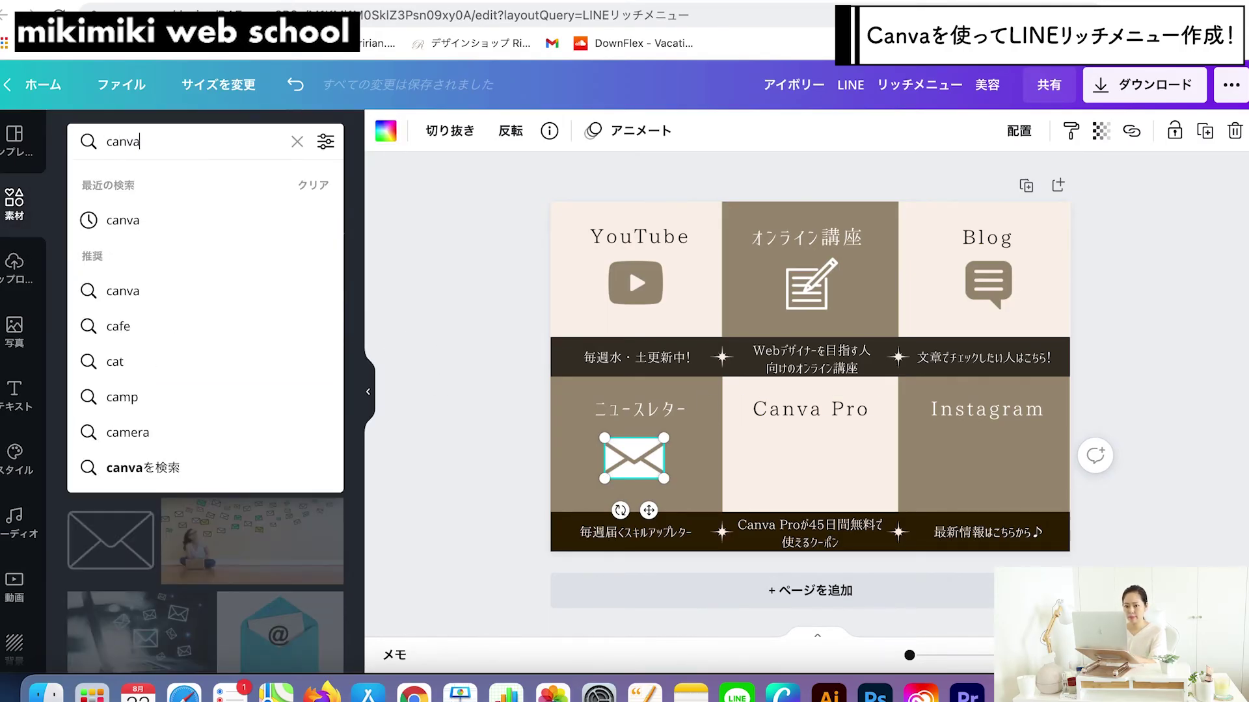
key("Return")
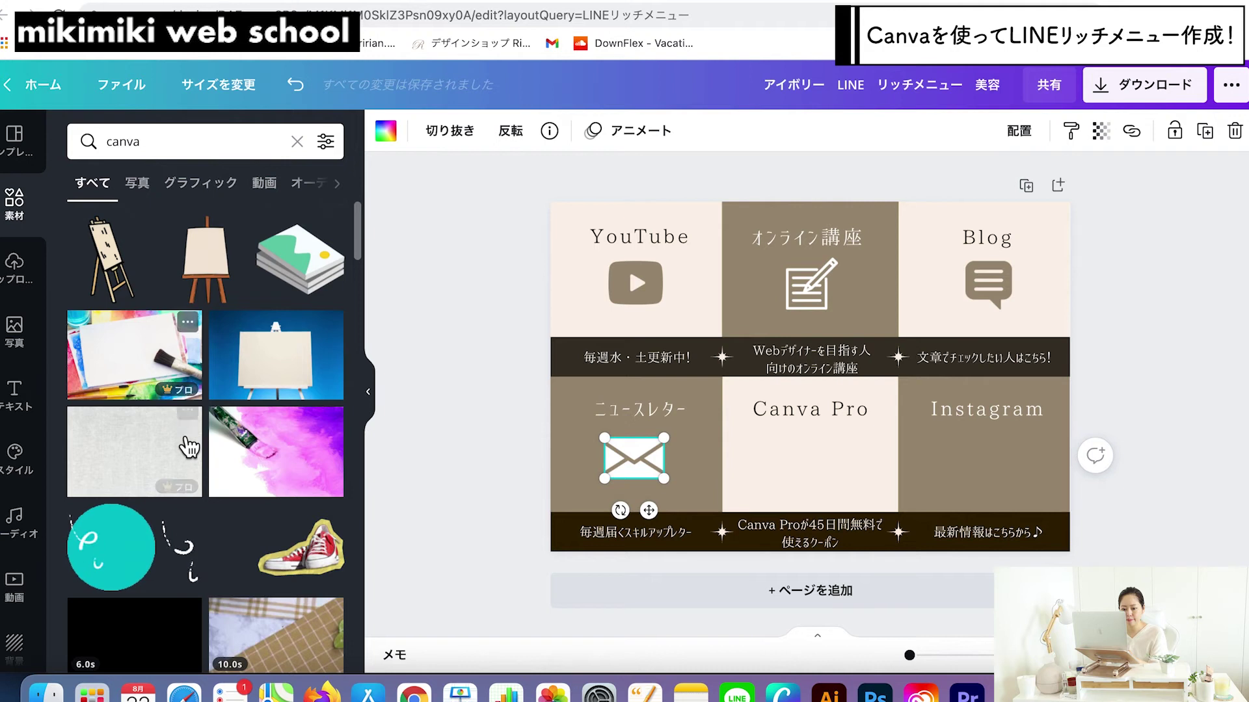
Step: Add the round Canva logo, shrink it and centre it beneath the Canva Pro heading
scroll(184, 440, "down", 5)
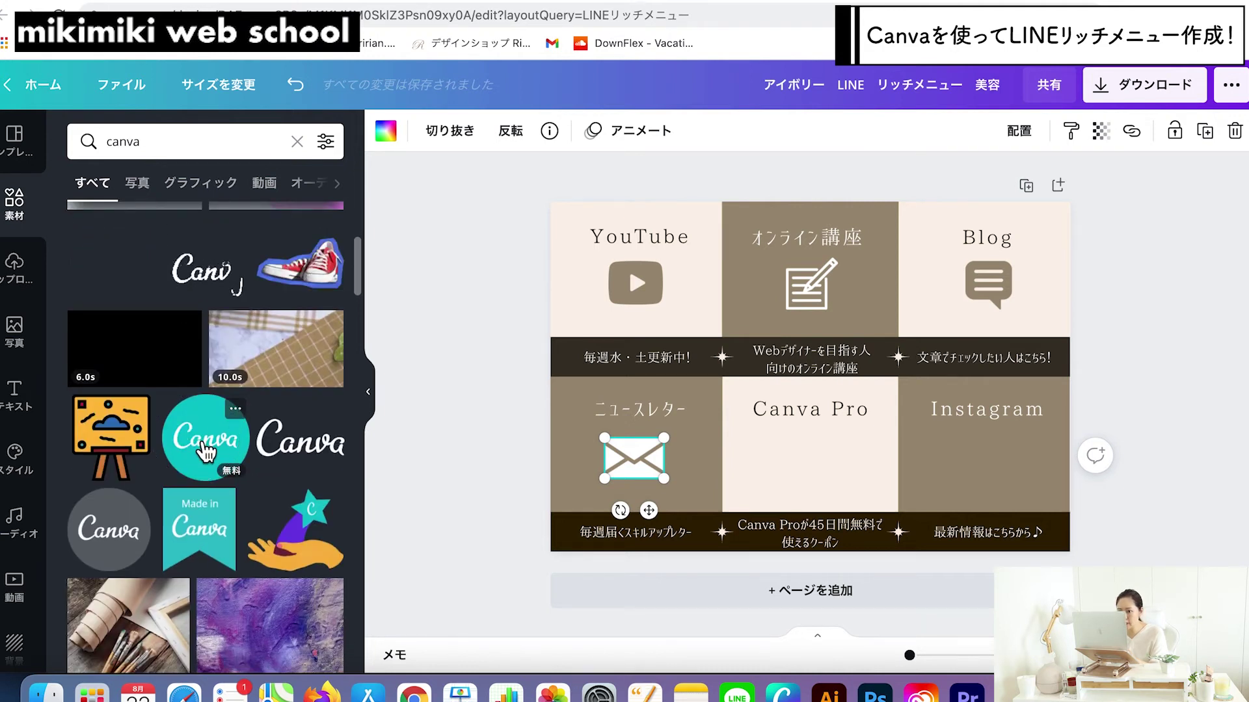
left_click(205, 449)
left_click_drag(880, 448, 799, 366)
left_click_drag(796, 446, 810, 454)
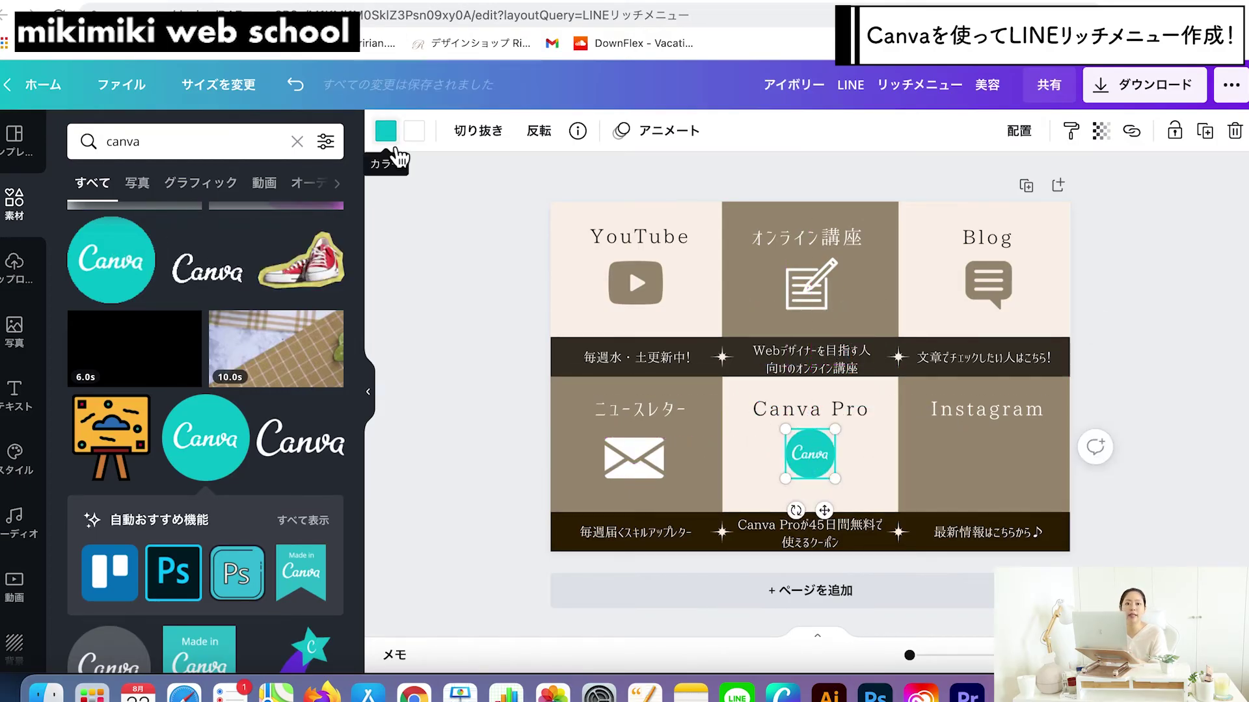
Step: Recolour the logo's turquoise circle with the cell-background brown and enlarge the logo slightly
left_click(395, 143)
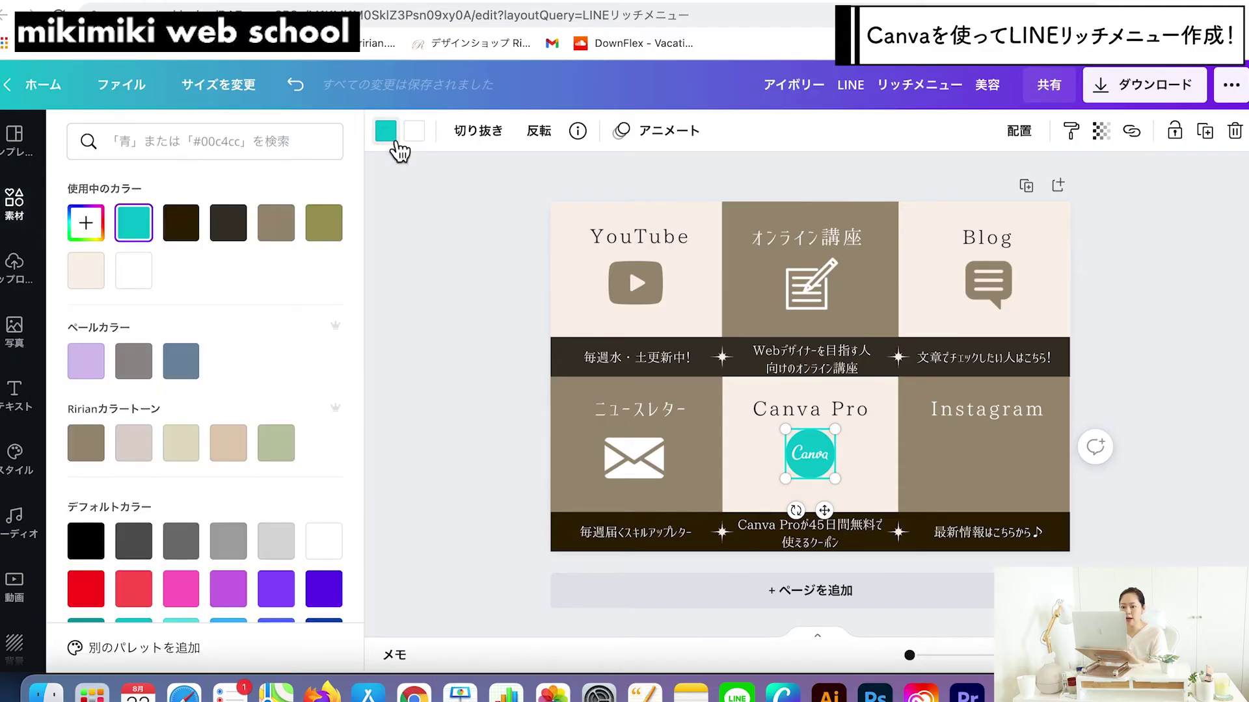
left_click(279, 228)
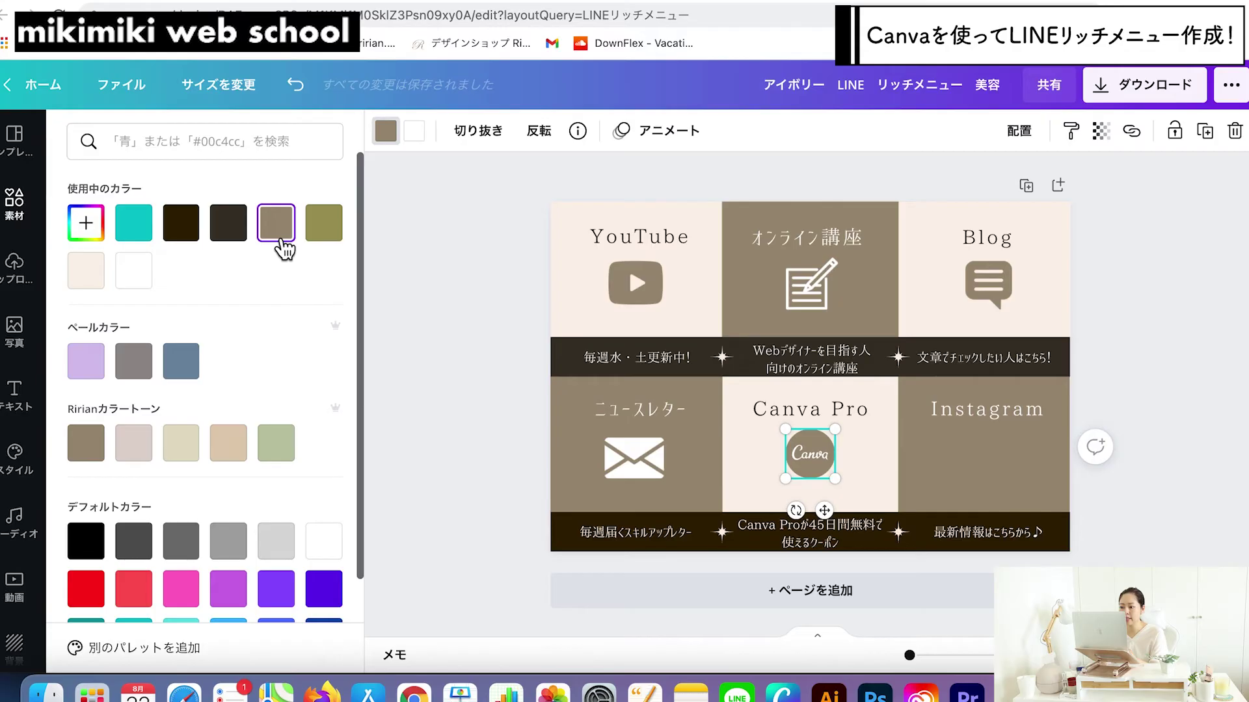
mouse_move(836, 484)
left_mouse_down()
mouse_move(844, 495)
mouse_move(817, 469)
mouse_move(829, 482)
left_mouse_up()
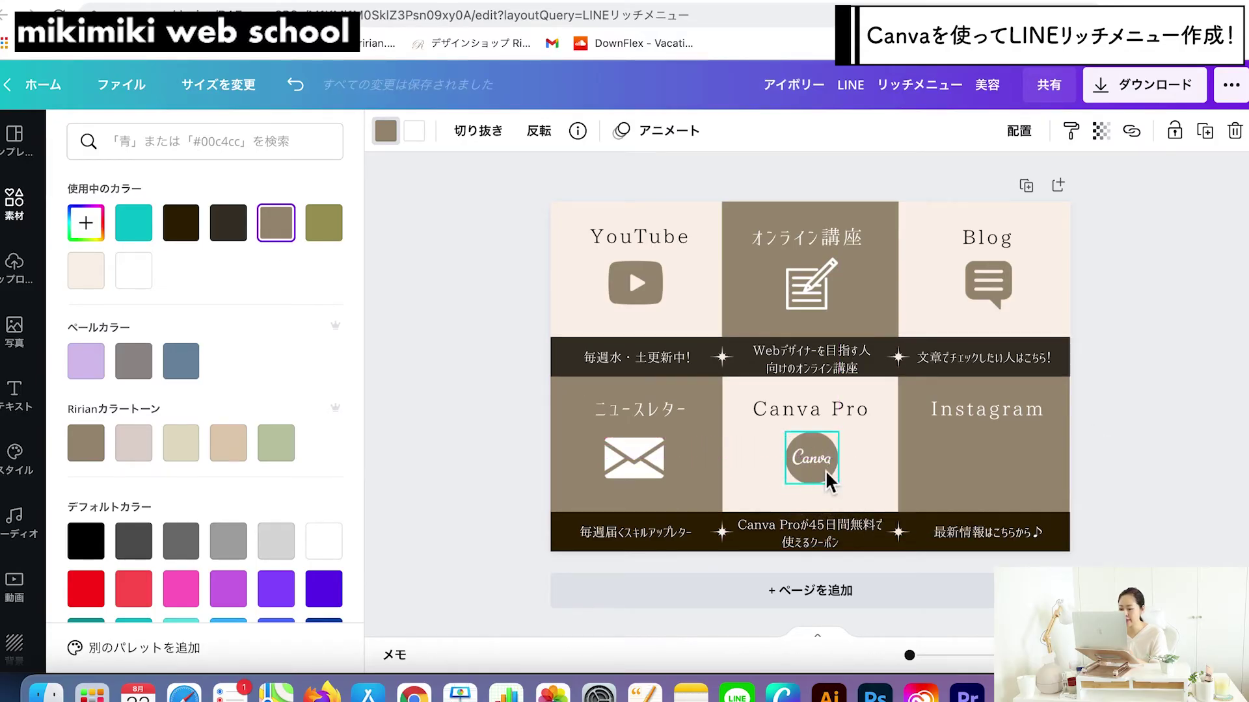
Step: Search the elements for "instagram" and place the outlined Instagram camera icon in white beneath the Instagram heading
left_click(21, 226)
left_click(156, 147)
key("BackSpace")
key("BackSpace")
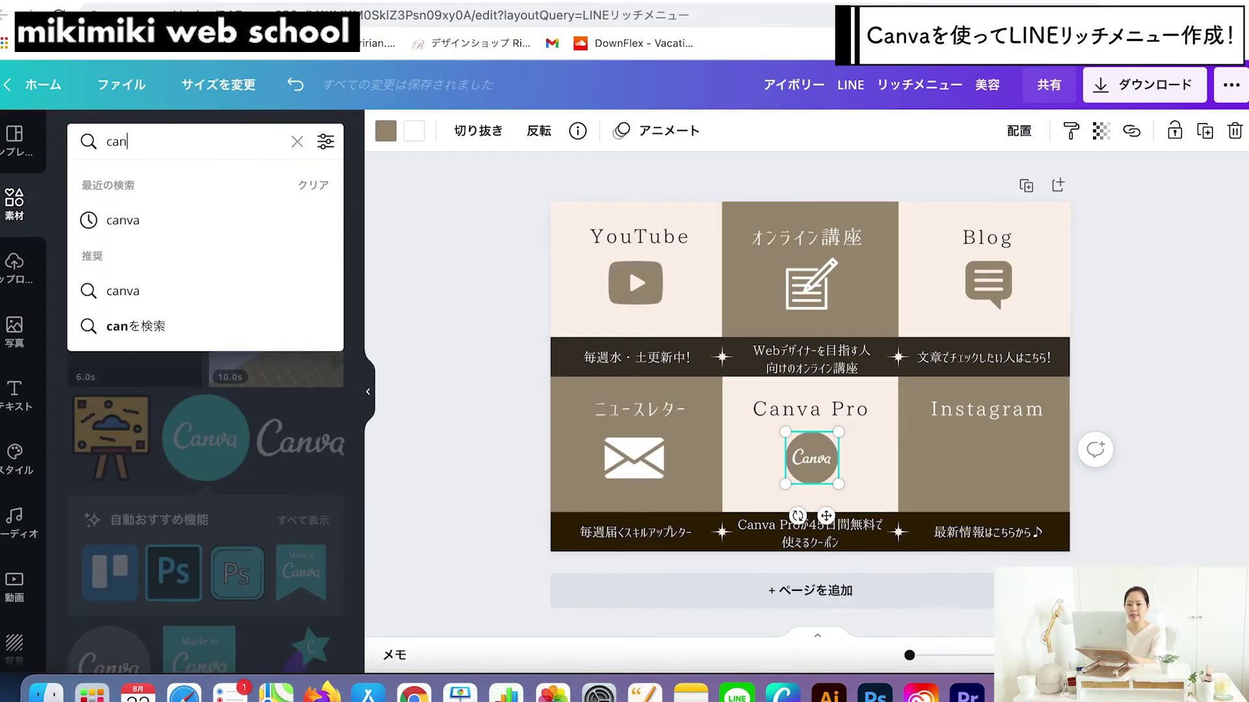
key("BackSpace")
key("BackSpace")
key("BackSpace")
type("instagram")
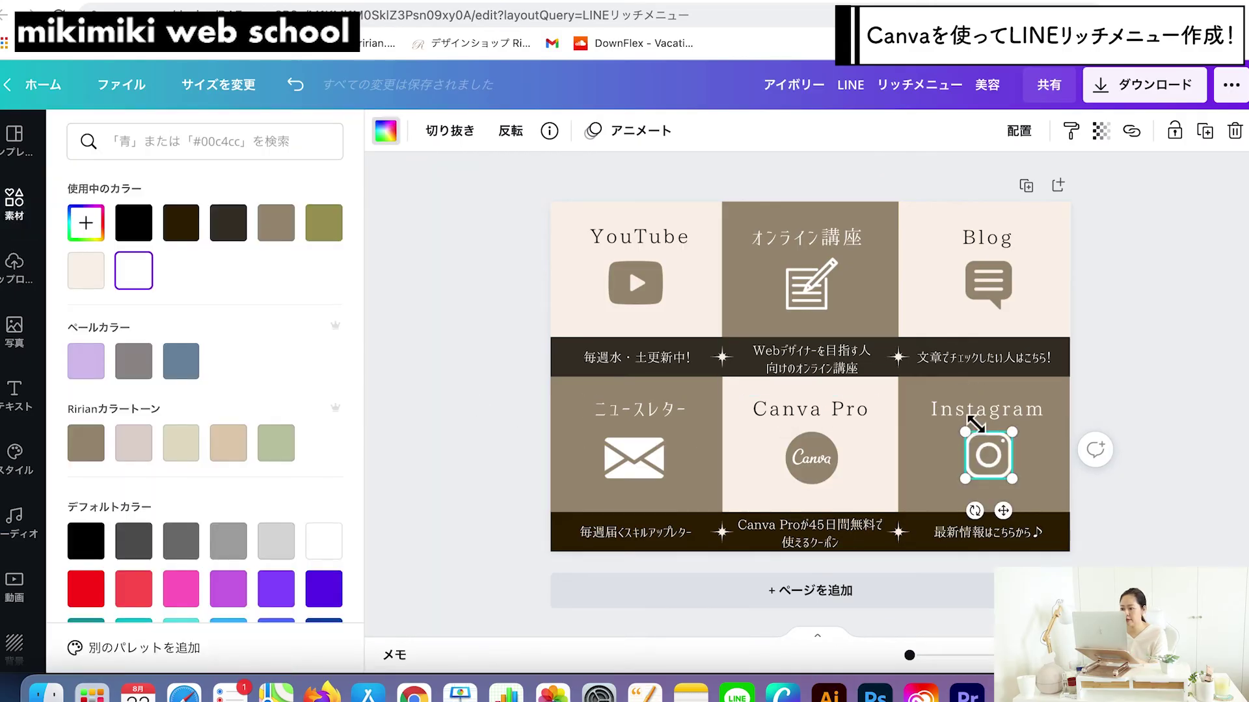
left_click(997, 416)
left_click(1107, 501)
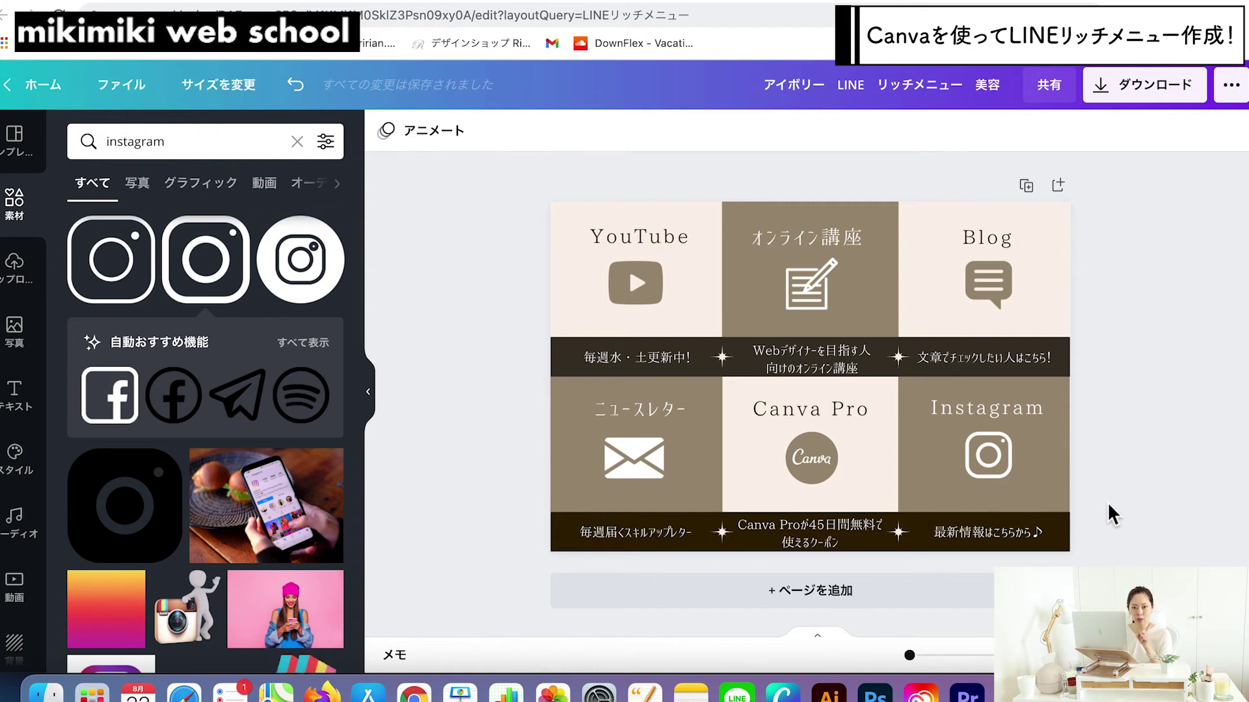
Step: Download the finished design as a PNG at size 1 and dismiss the completion dialog
left_click(1151, 97)
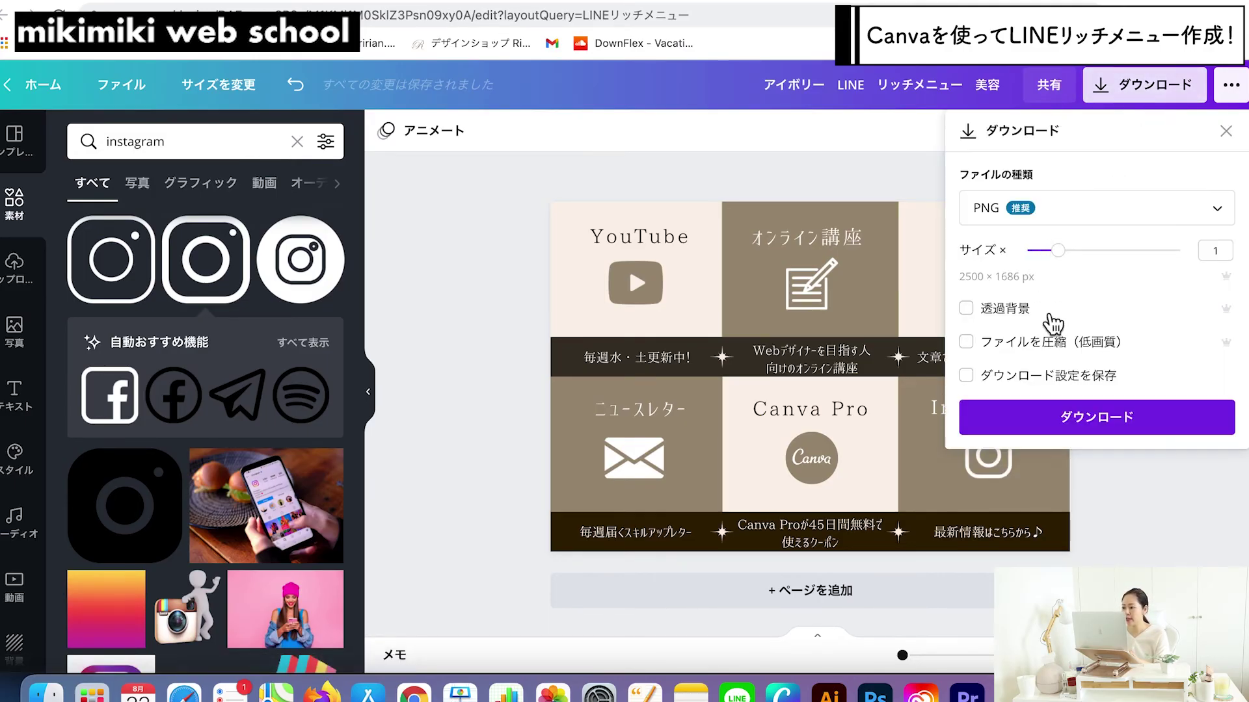
left_click(1059, 421)
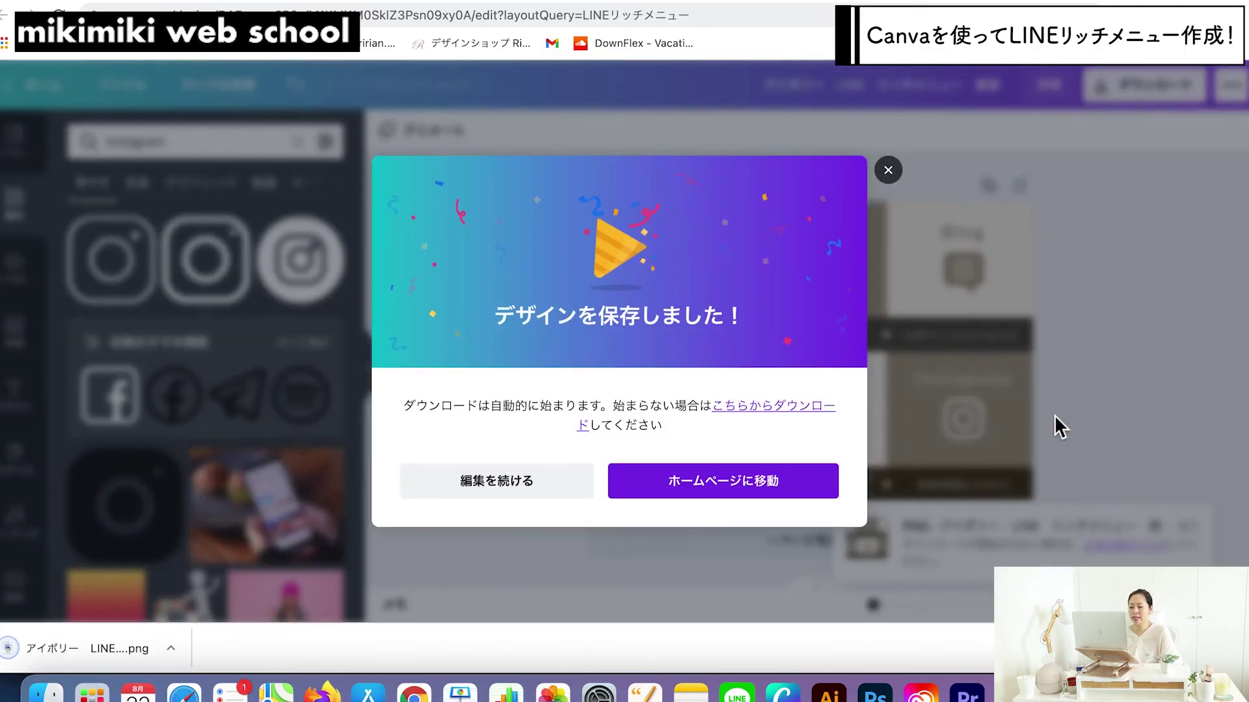
left_click(890, 172)
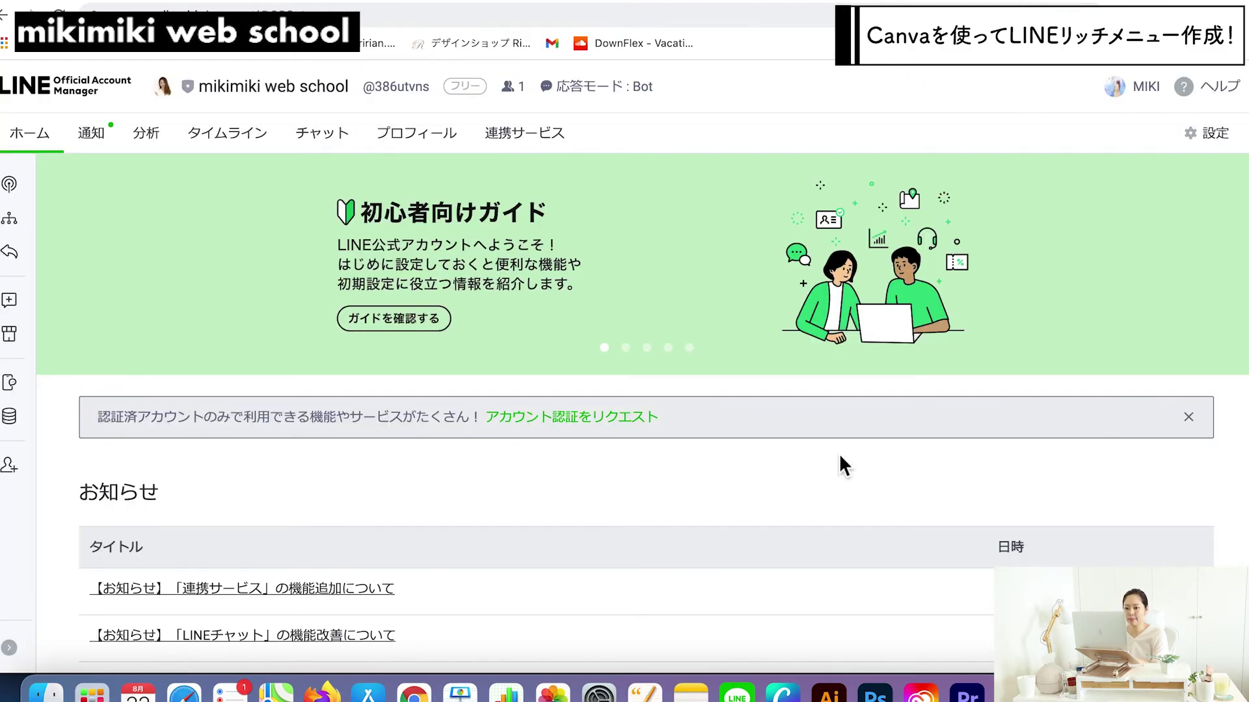
Step: Switch to LINE Official Account Manager, open the rich menu list and start creating a new rich menu
mouse_move(16, 319)
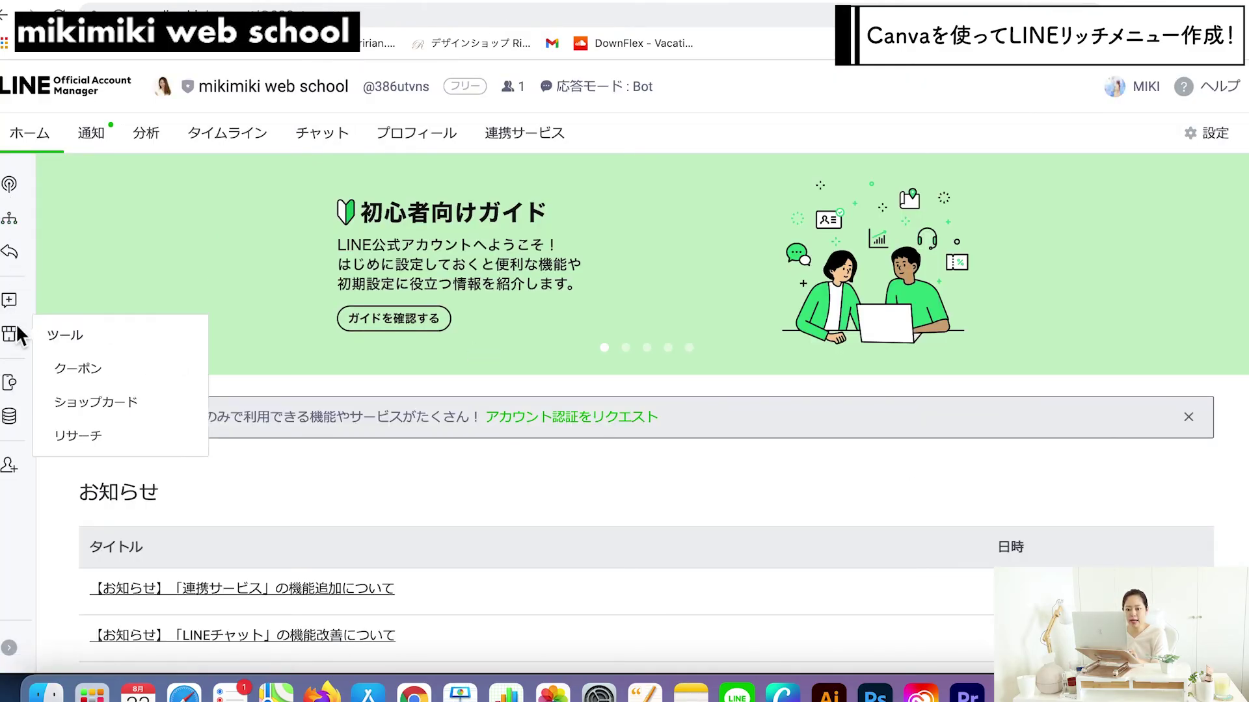
mouse_move(19, 377)
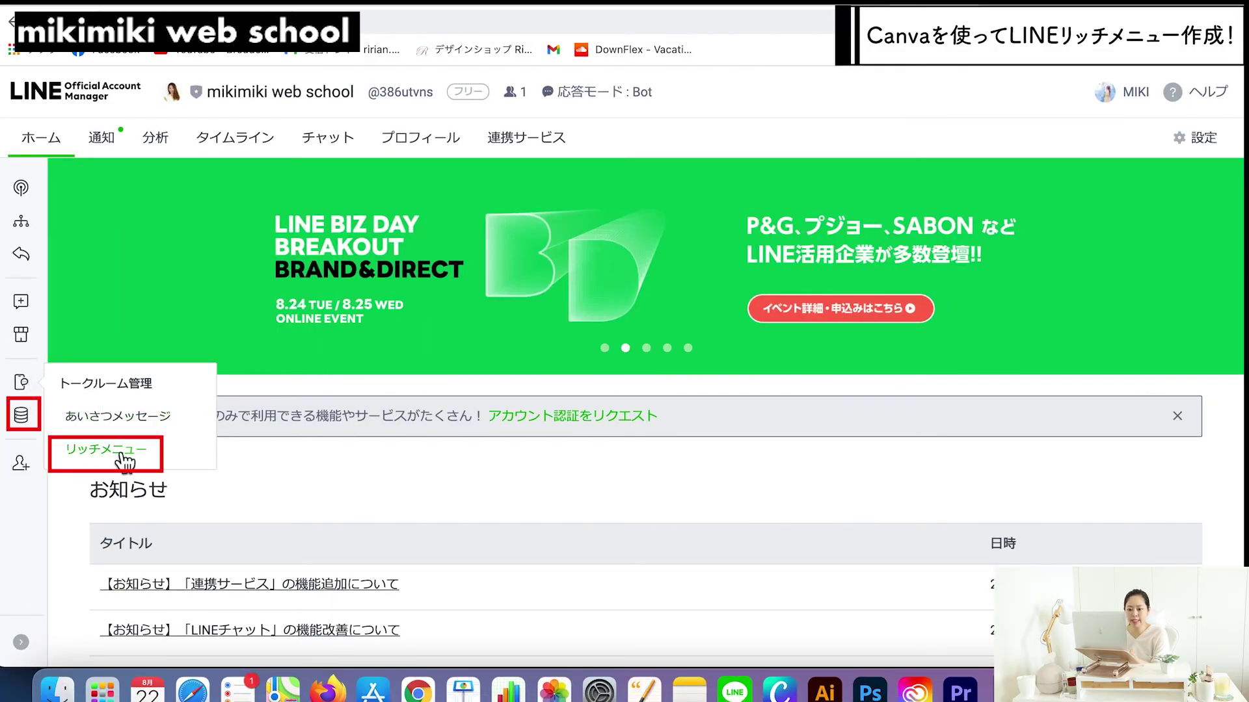
left_click(123, 457)
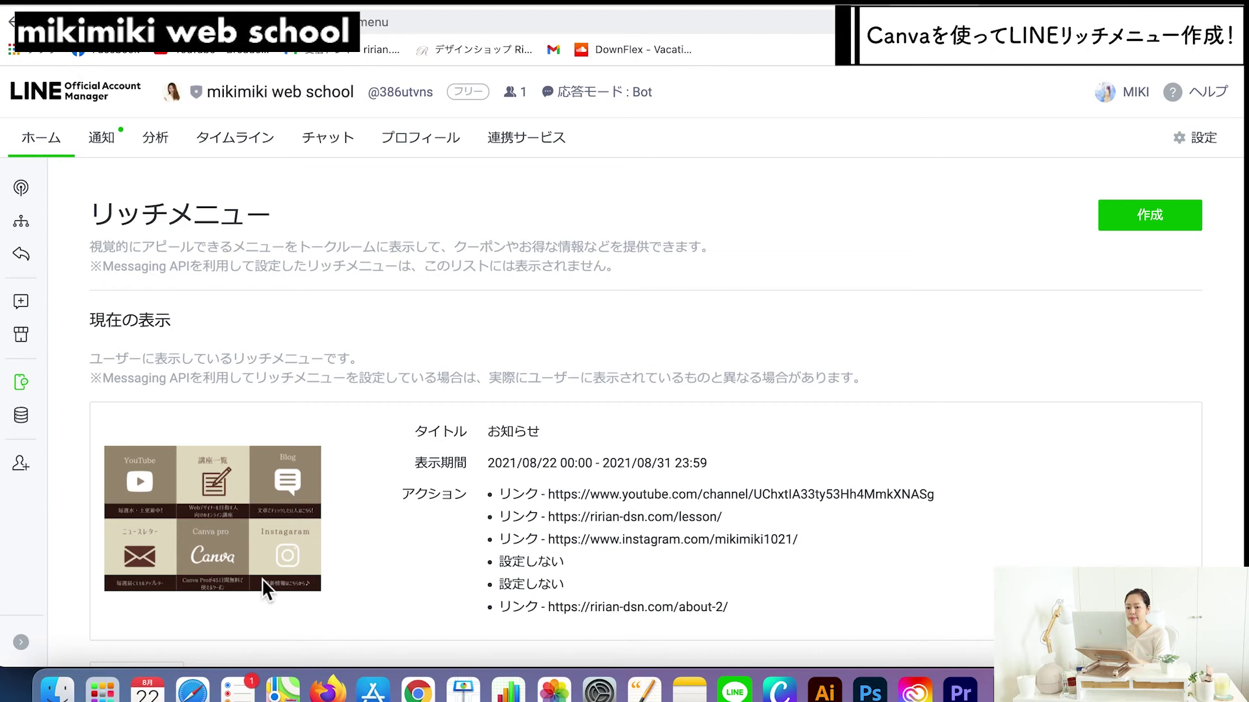
left_click(1153, 231)
Step: Enter デフォルト as the rich menu's title
left_click(409, 312)
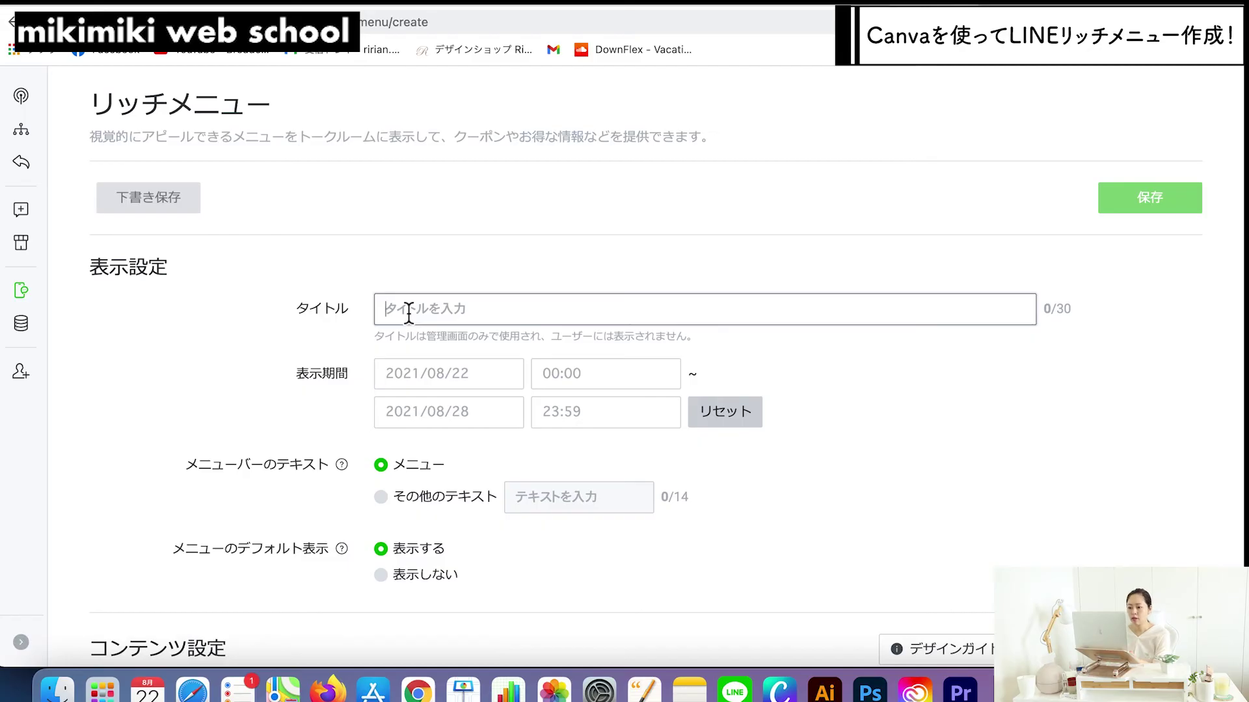
type("deforuto")
key("Return")
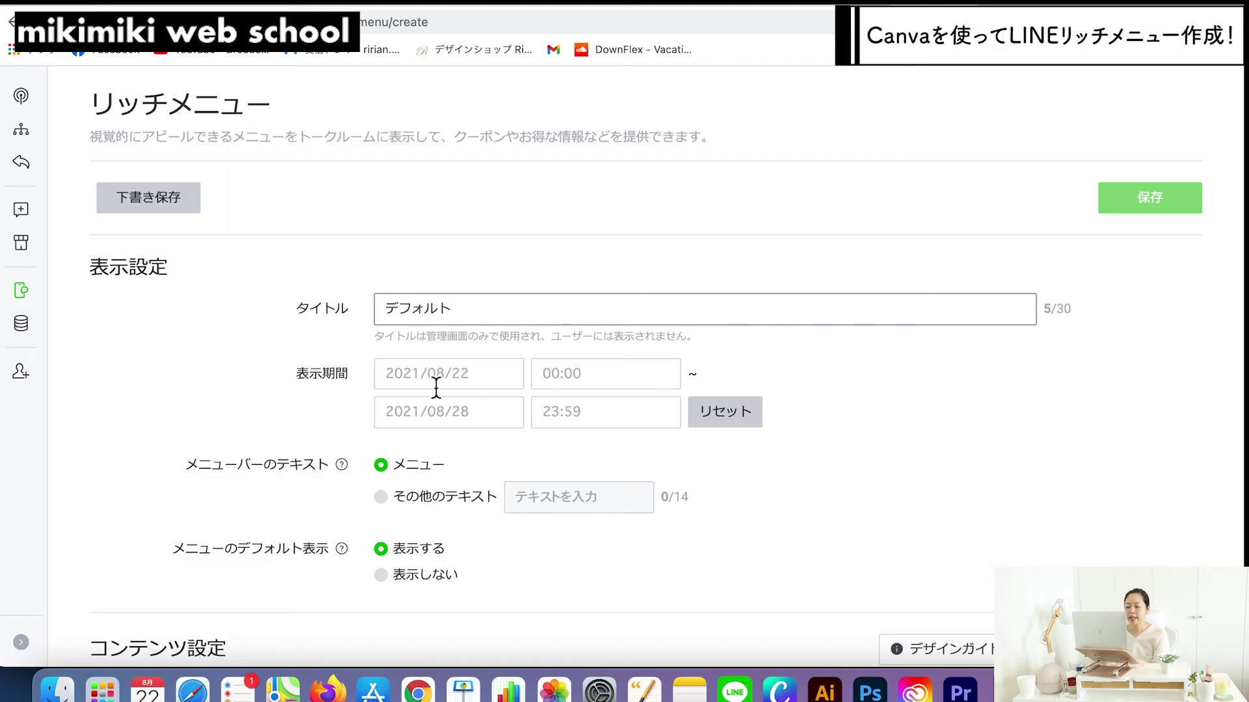
Step: Set the end date of the rich menu's display period to 2021/09/10
scroll(436, 387, "down", 1)
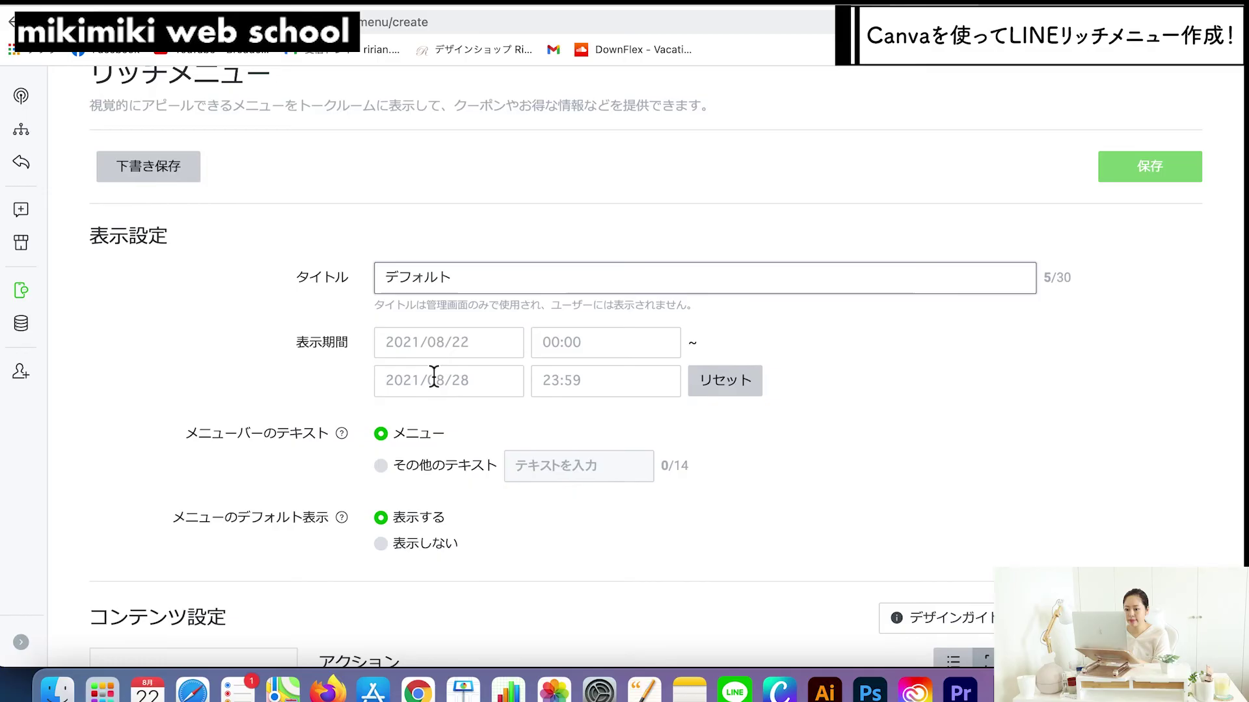
left_click(436, 381)
scroll(490, 549, "down", 1)
left_click(469, 582)
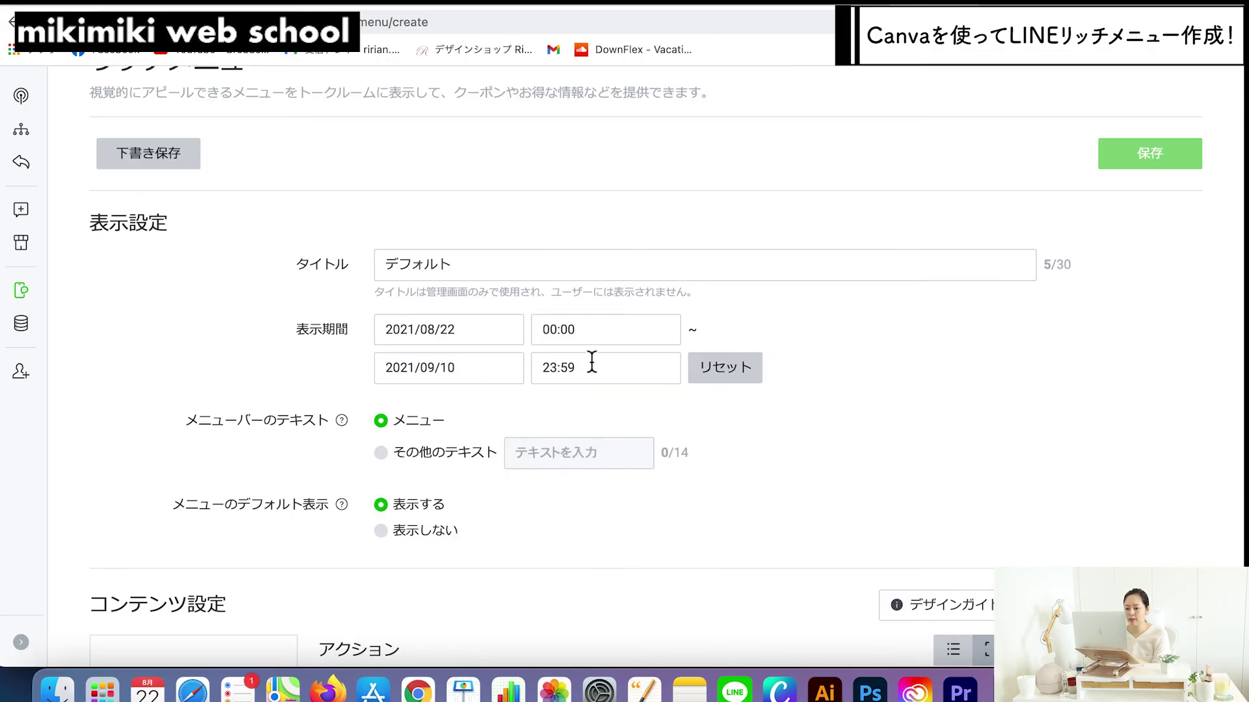
Step: Switch the menu bar text to その他のテキスト and enter チェック as the custom text
scroll(777, 503, "down", 2)
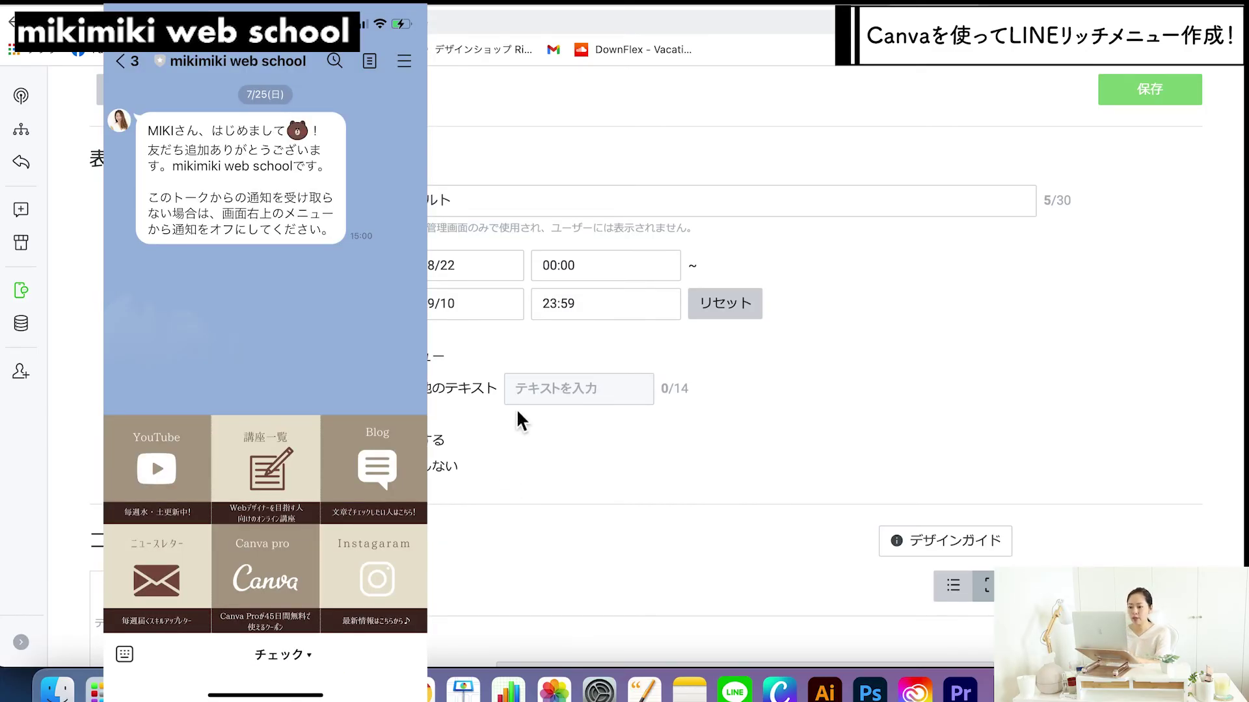
left_click(380, 388)
left_click(562, 388)
key("BackSpace")
type("chek")
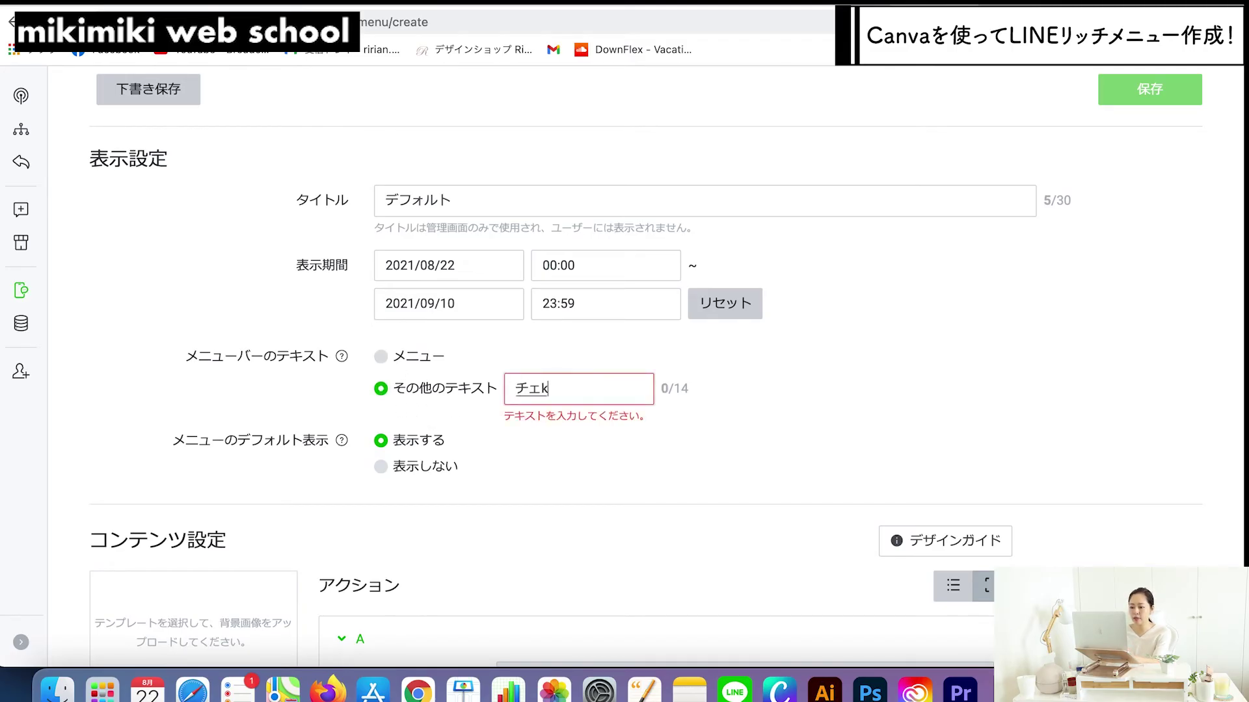
type("ku")
key("Return")
left_click(560, 476)
left_click_drag(168, 442, 318, 444)
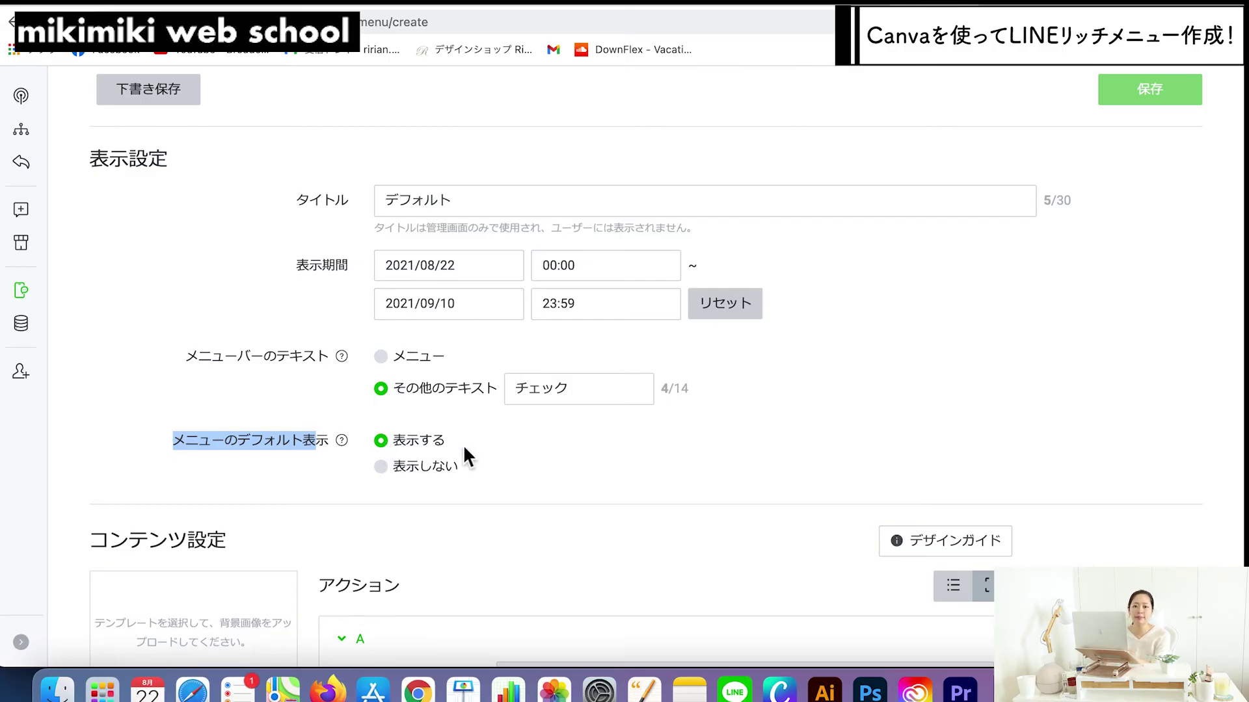
left_click(506, 440)
Step: Apply the large six-area template and upload the downloaded six-cell menu image as the rich menu's background
scroll(525, 470, "down", 2)
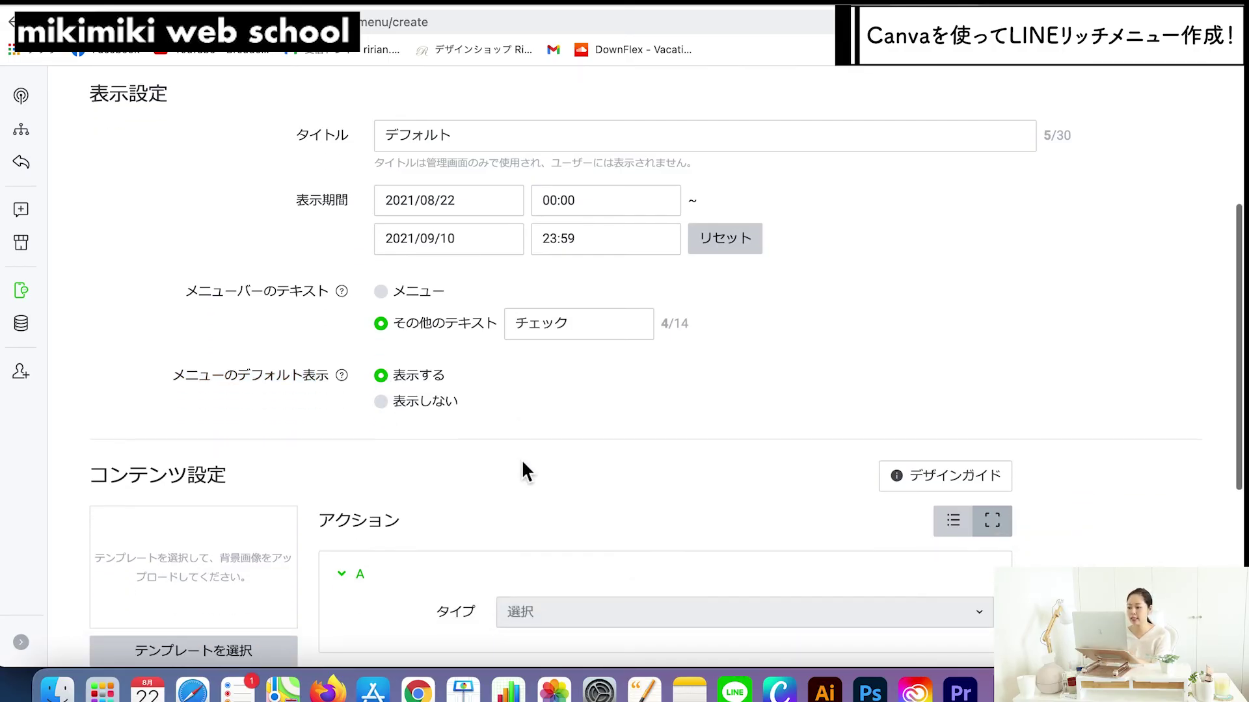
scroll(526, 470, "down", 10)
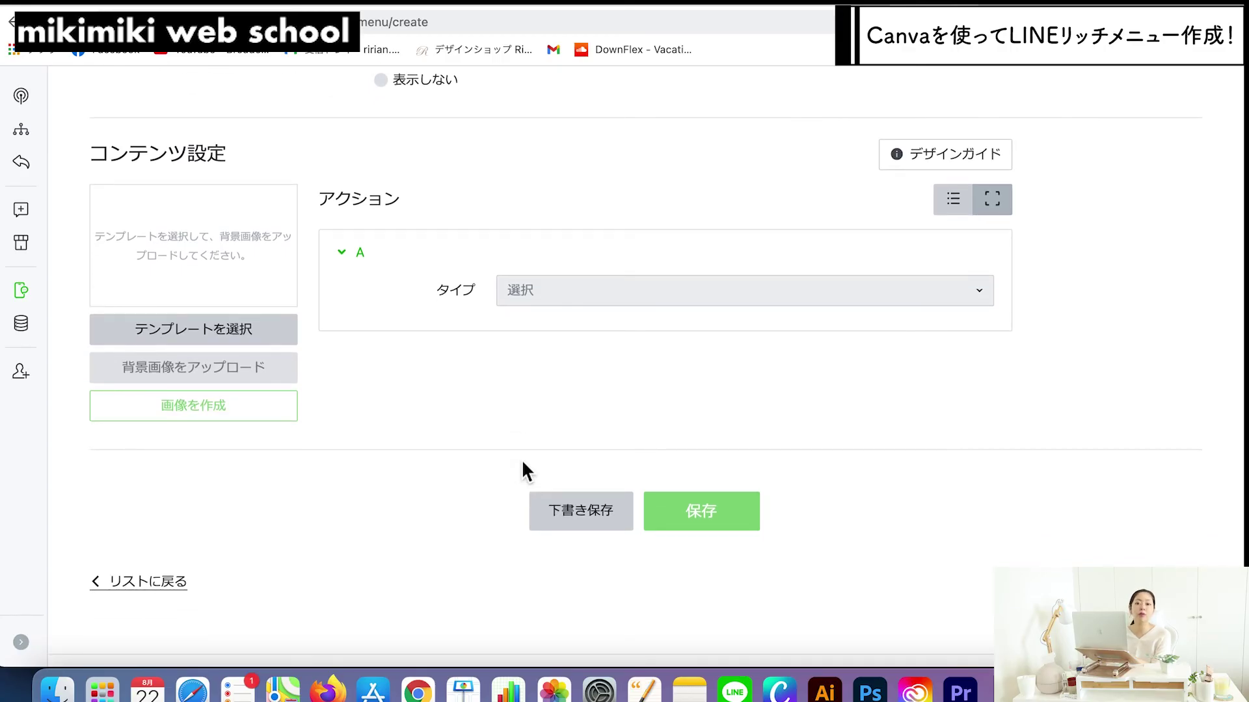
left_click(217, 337)
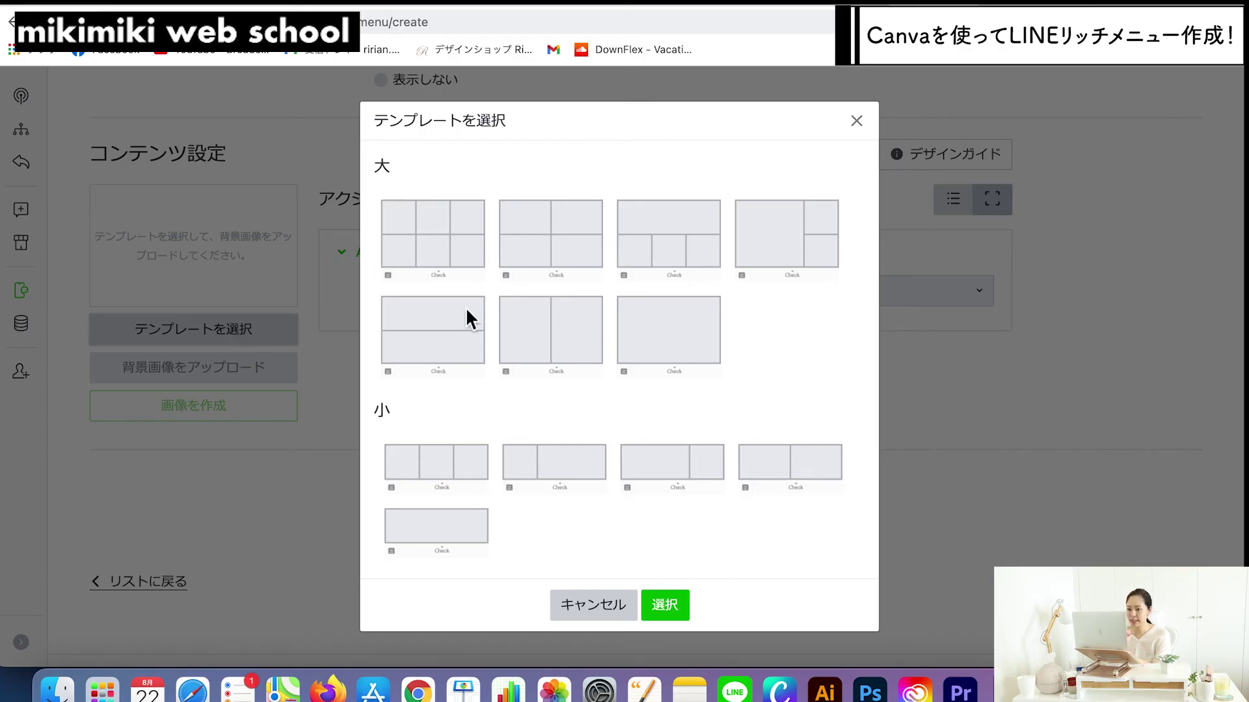
left_click(439, 242)
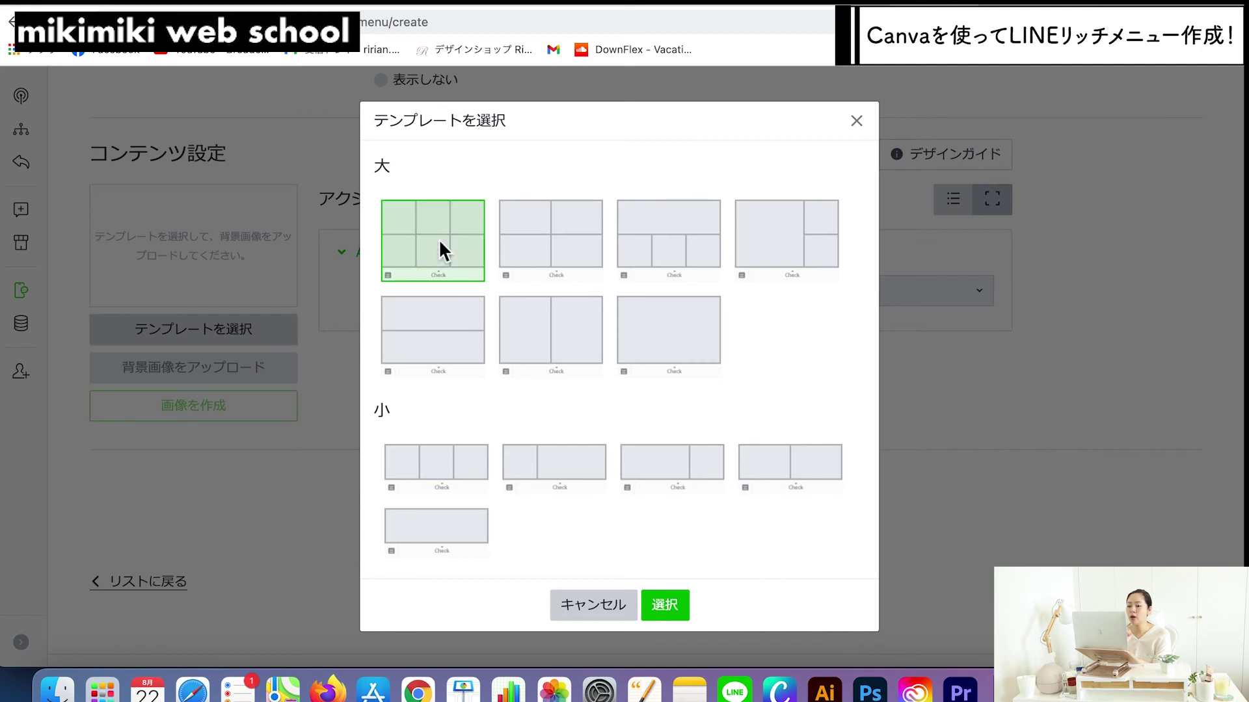
left_click(660, 612)
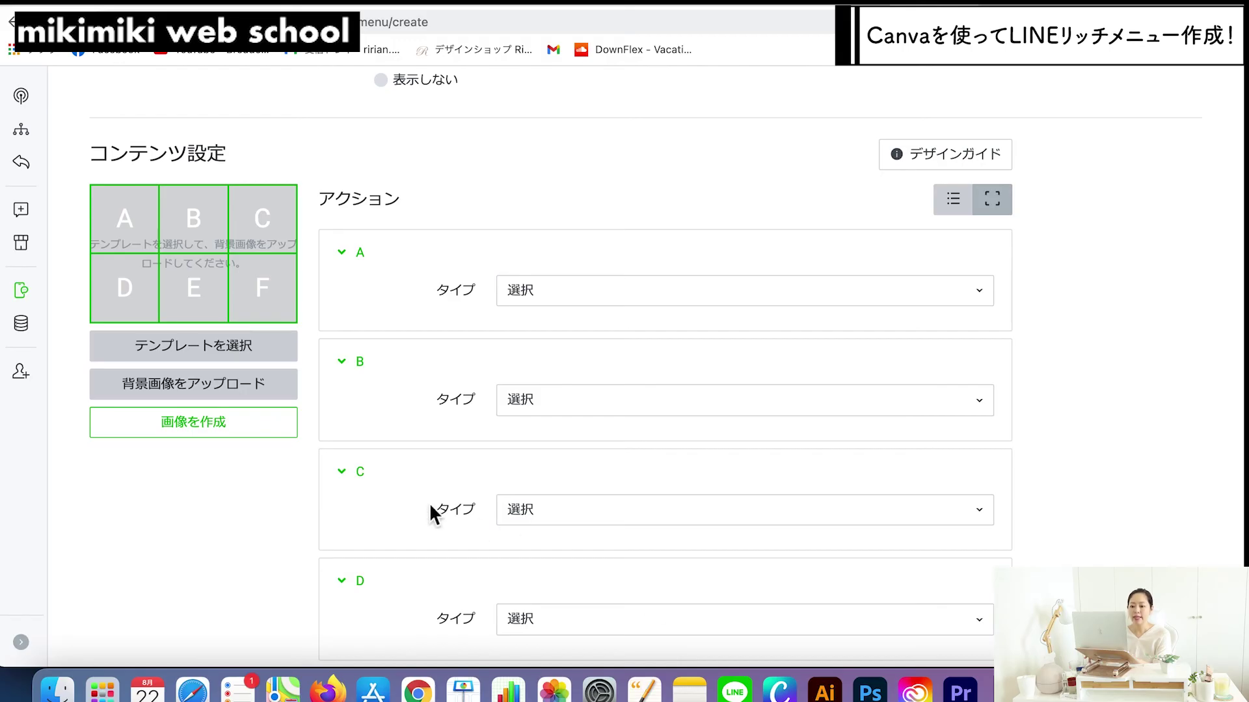
left_click(260, 395)
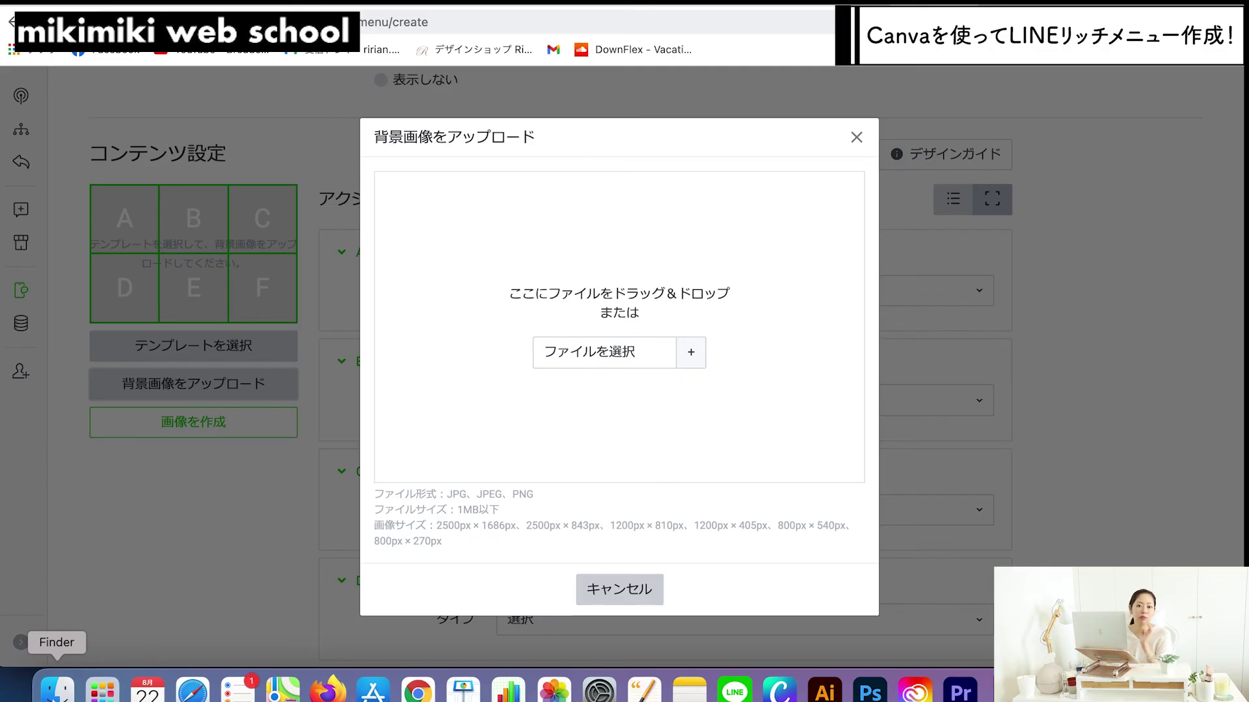
left_click(57, 690)
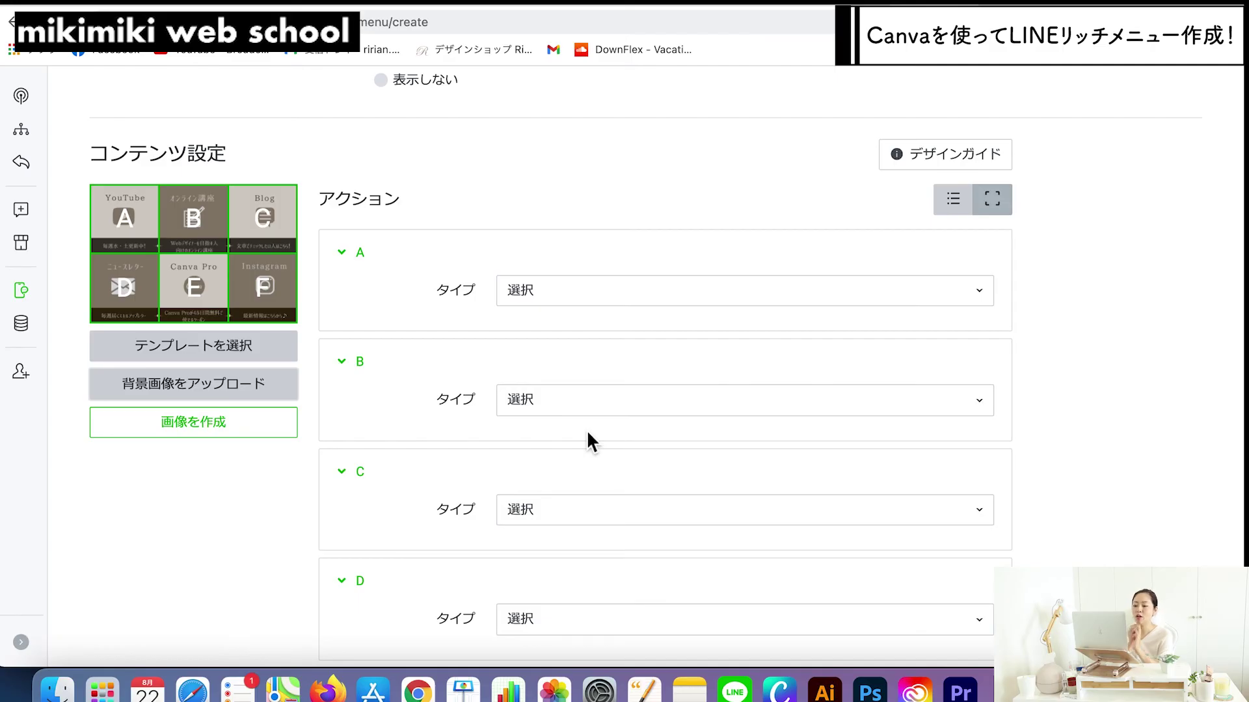
Step: Set area A's action type to リンク and use the mikimiki web スクール YouTube channel's URL as its link
left_click(588, 290)
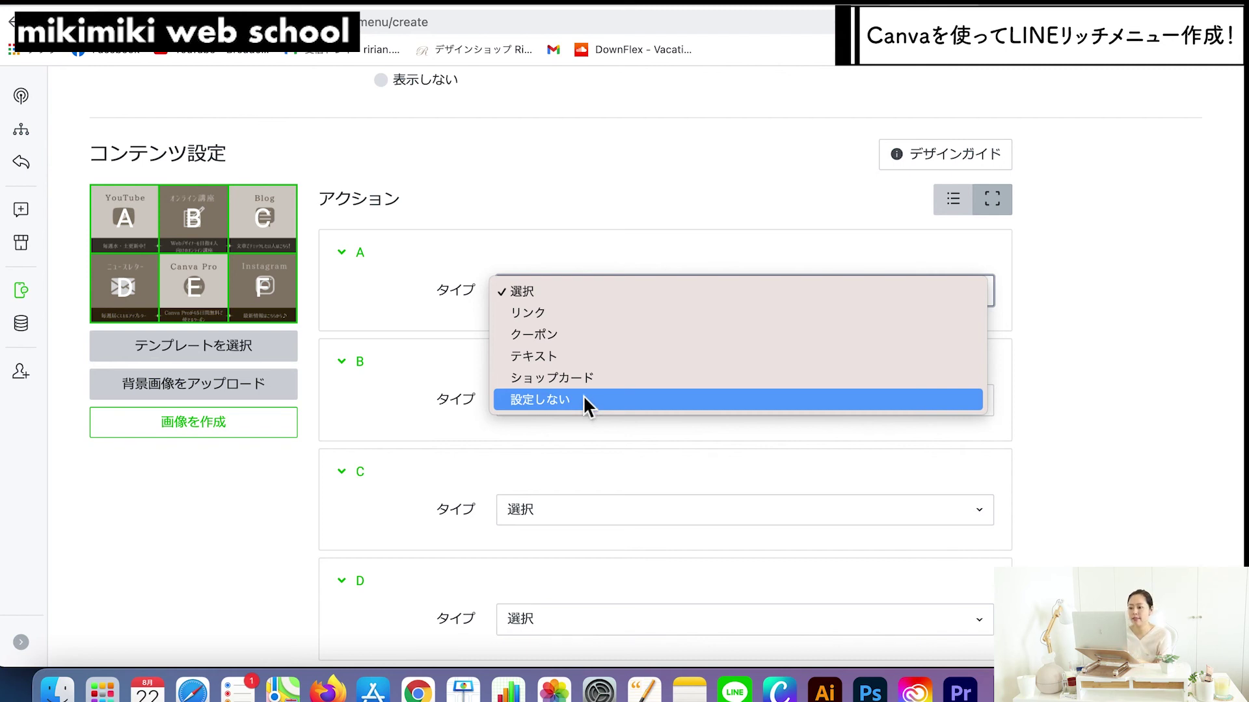
left_click(584, 312)
left_click(579, 329)
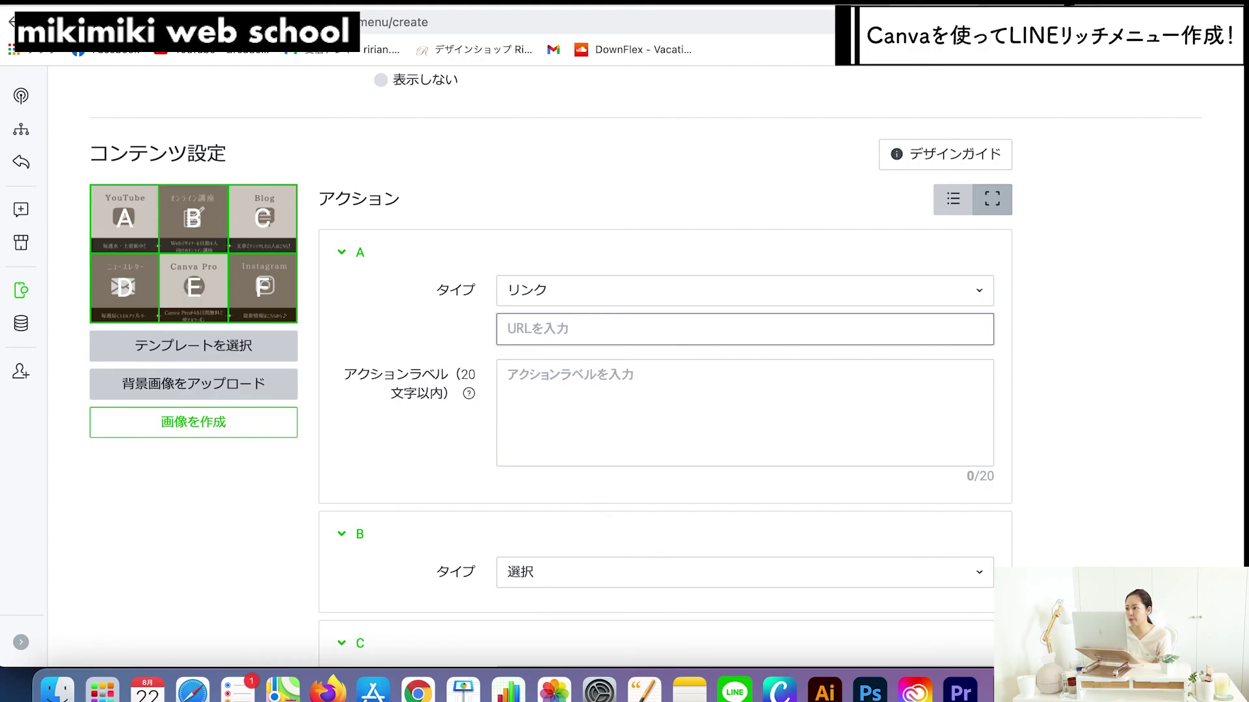
key("ctrl+Tab")
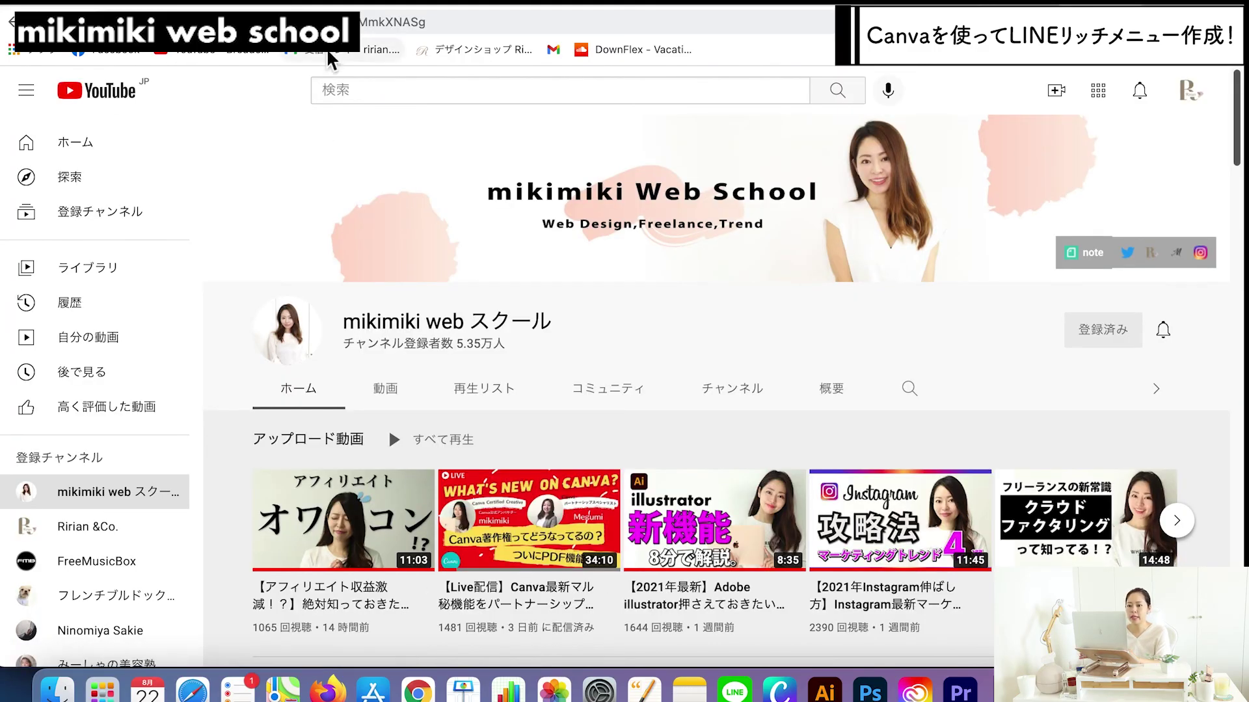
left_click(332, 23)
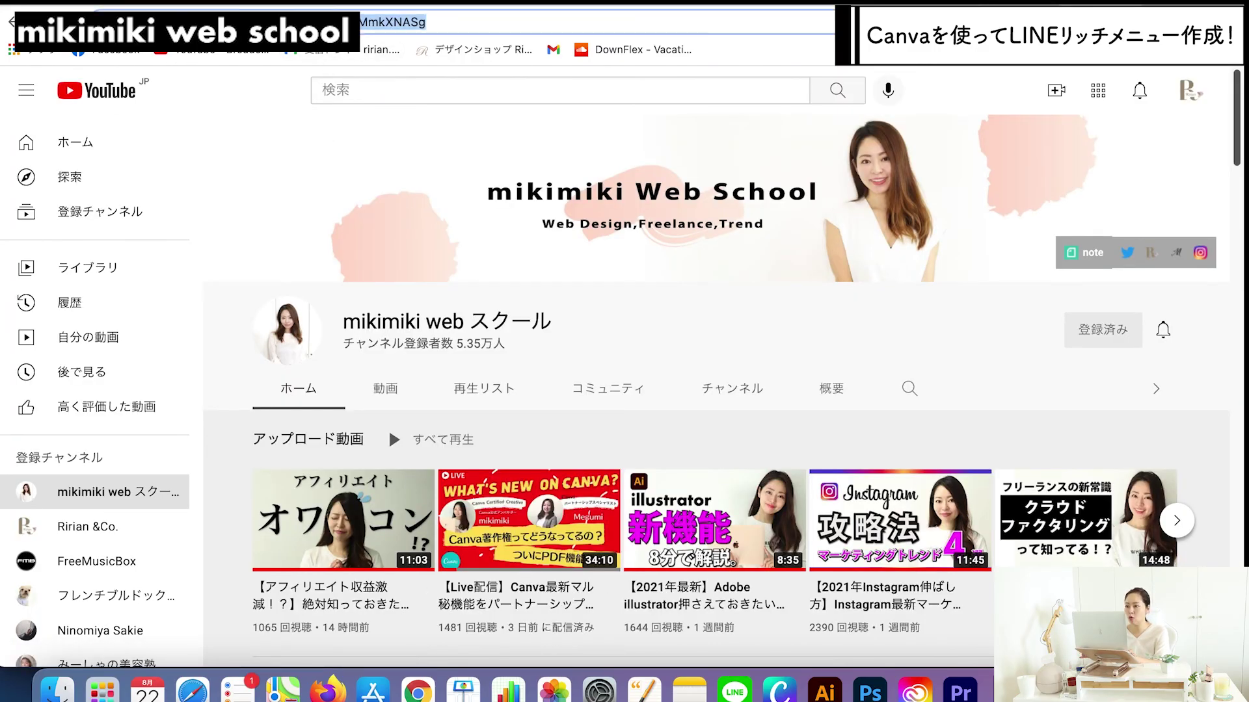
key("super+c")
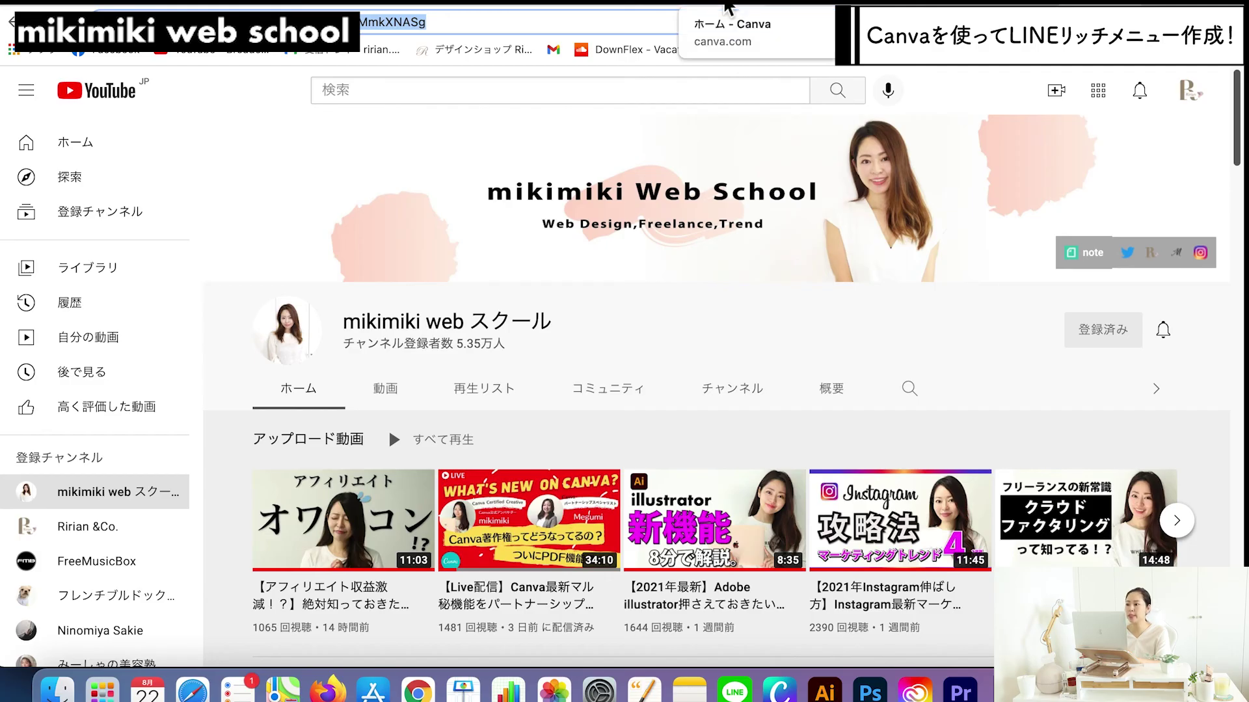
left_click(780, 10)
key("super+v")
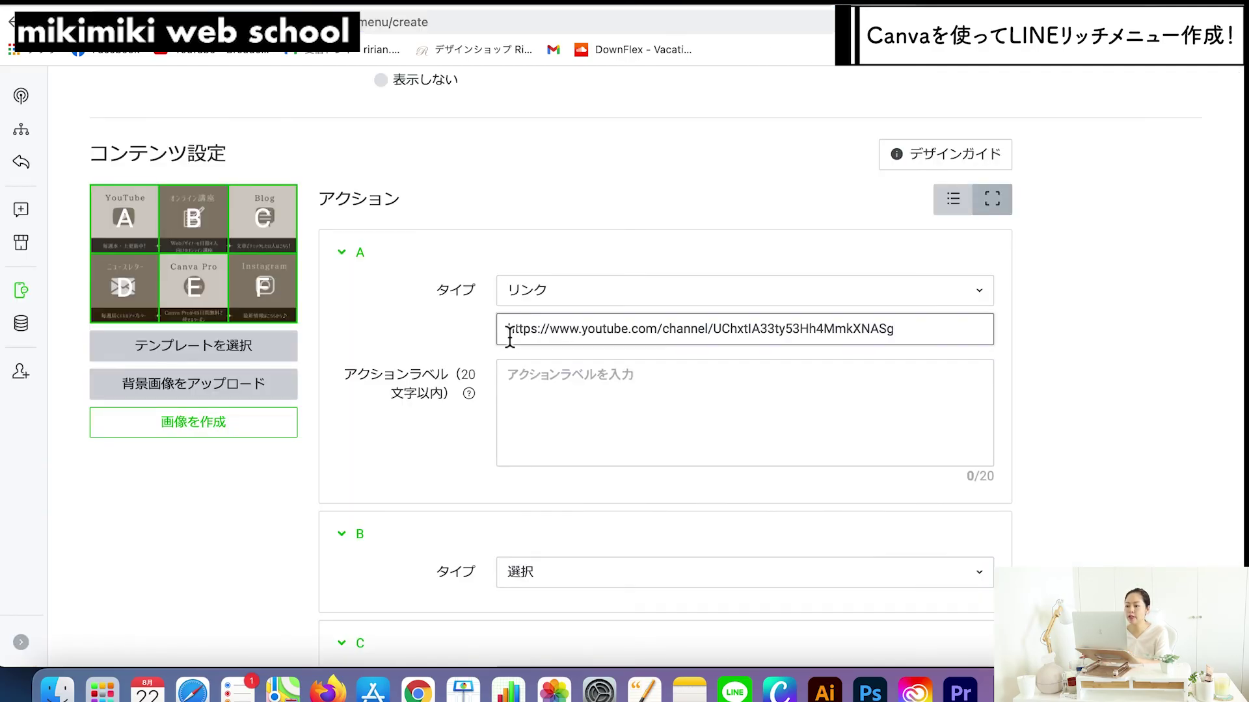
Step: Enter YouTube 毎週水・土曜に配信中！ as area A's action label
left_click_drag(352, 380, 460, 391)
left_click(544, 383)
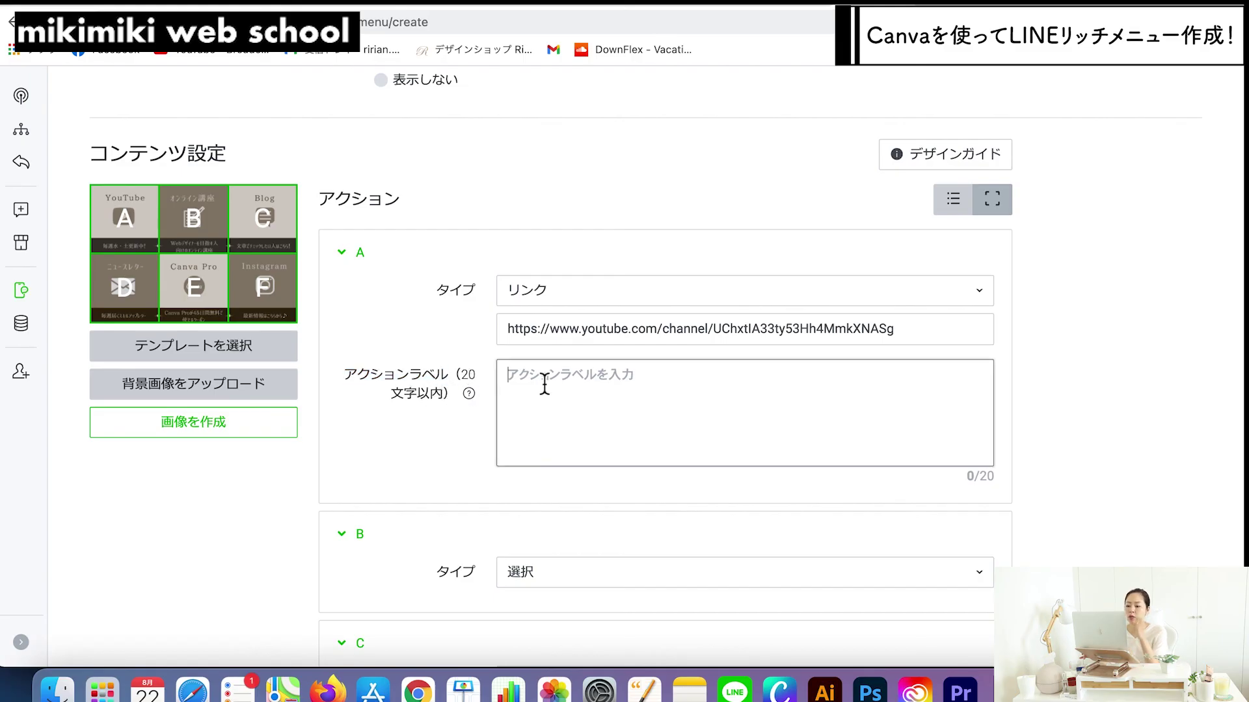
type("YOu")
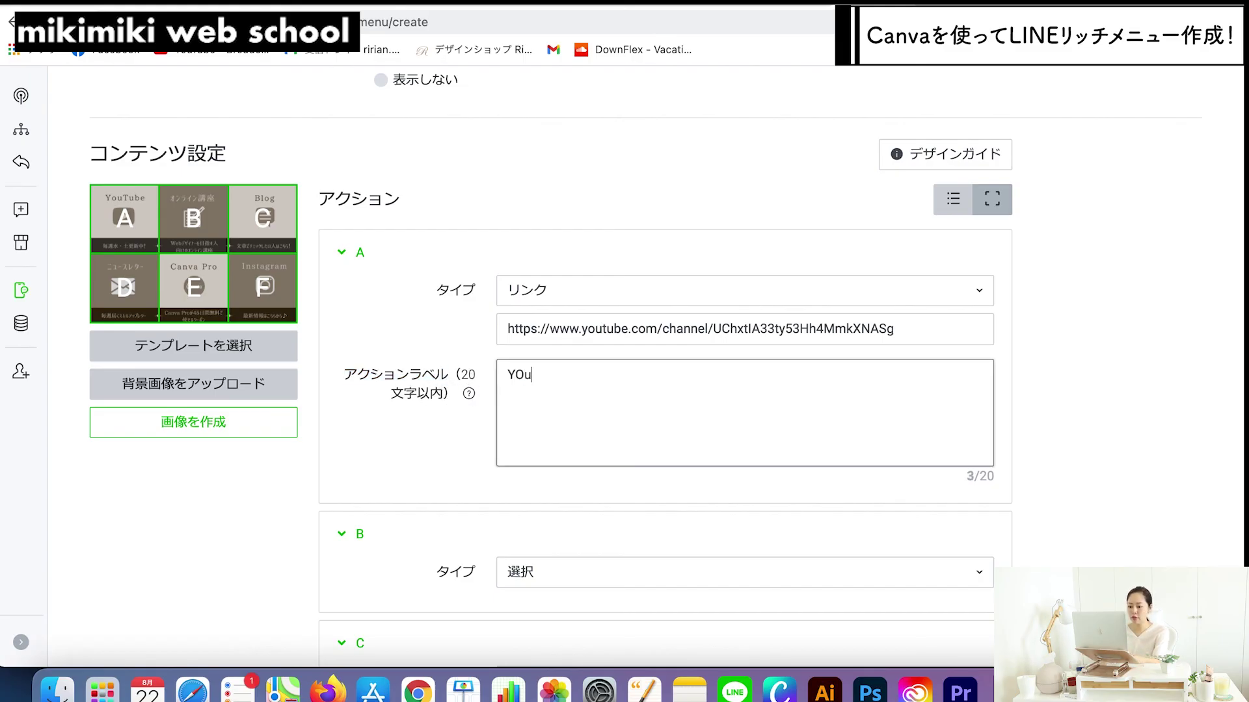
type("Tube maisyuusui・doyouni")
key("space")
key("Return")
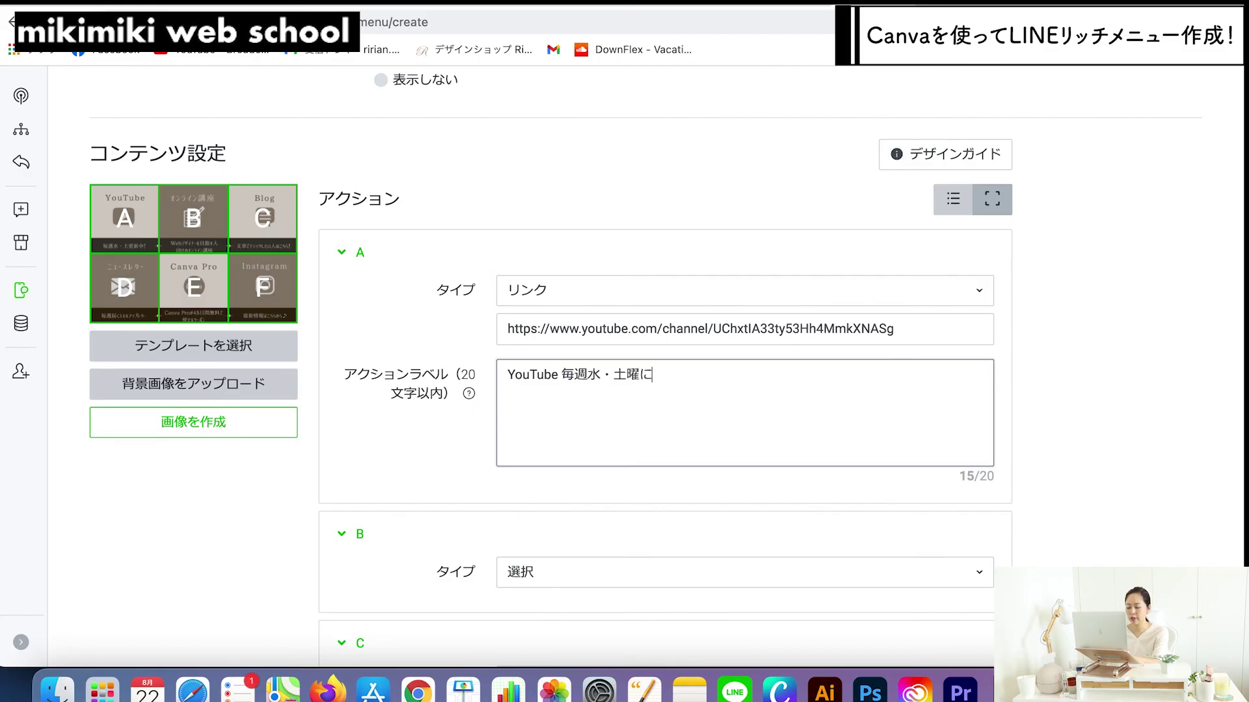
type("配信中！")
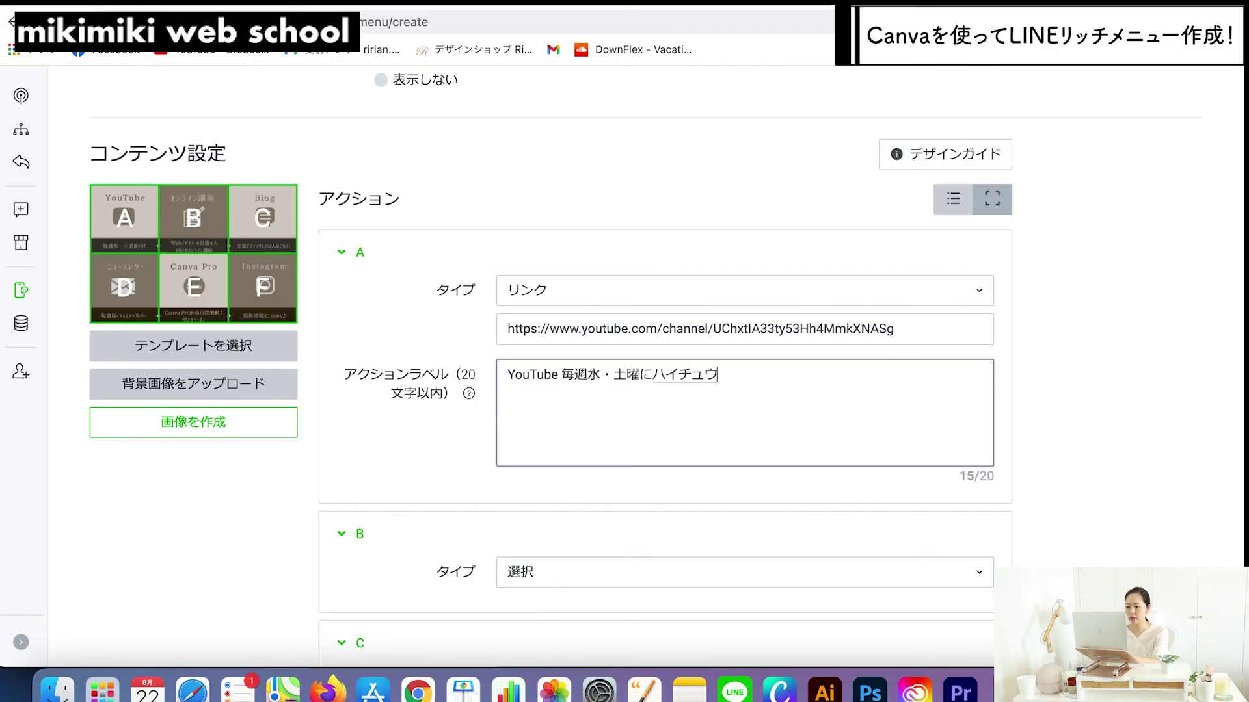
key("Return")
left_click_drag(538, 404, 480, 344)
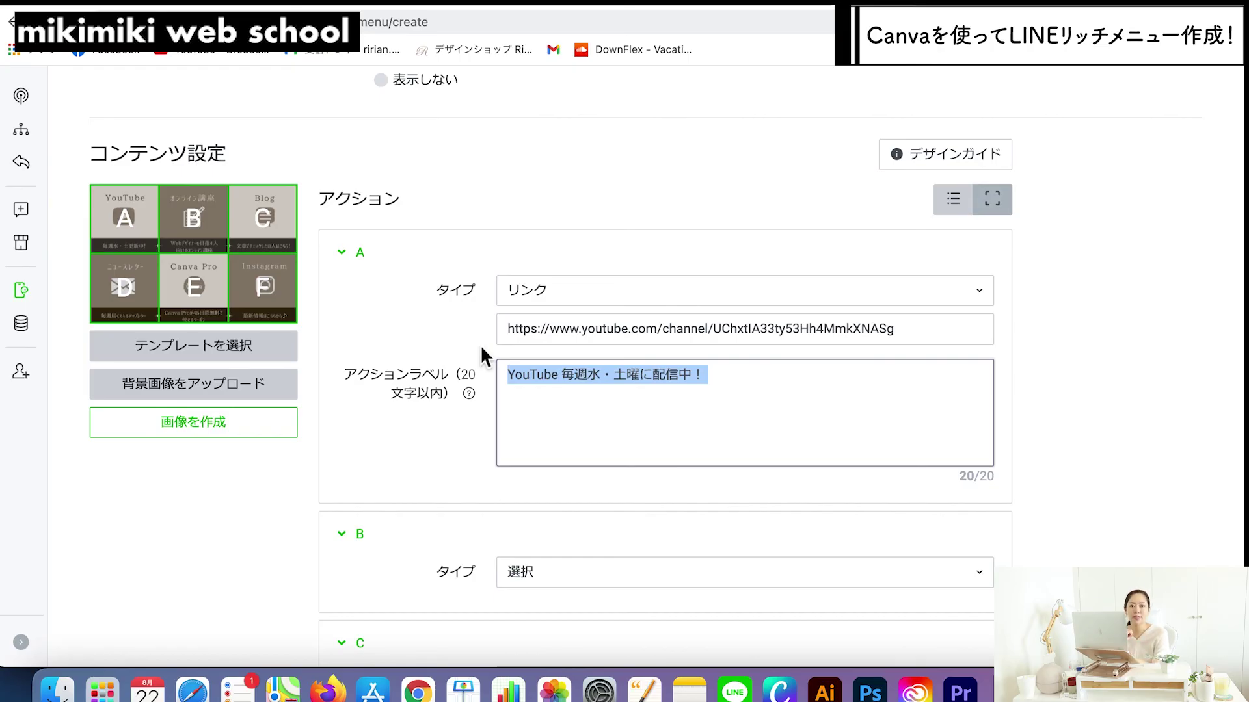
scroll(552, 326, "down", 5)
scroll(564, 368, "up", 1)
scroll(565, 374, "up", 2)
left_click(573, 467)
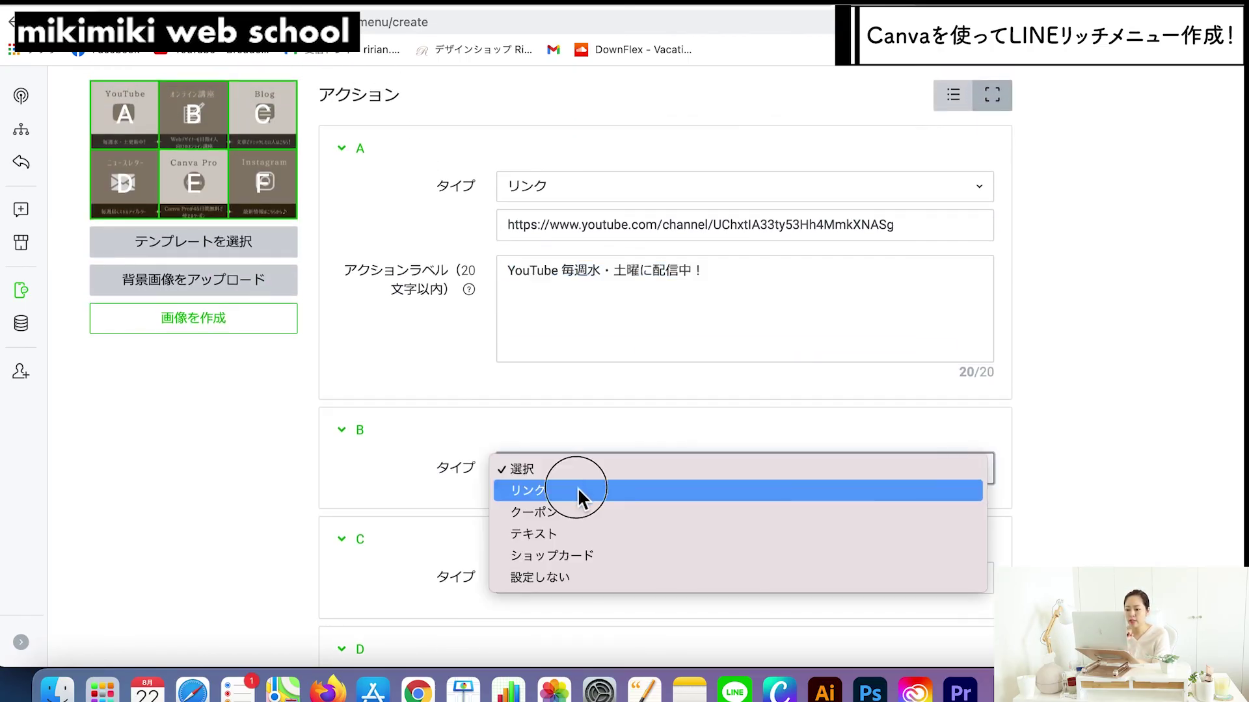
left_click(577, 490)
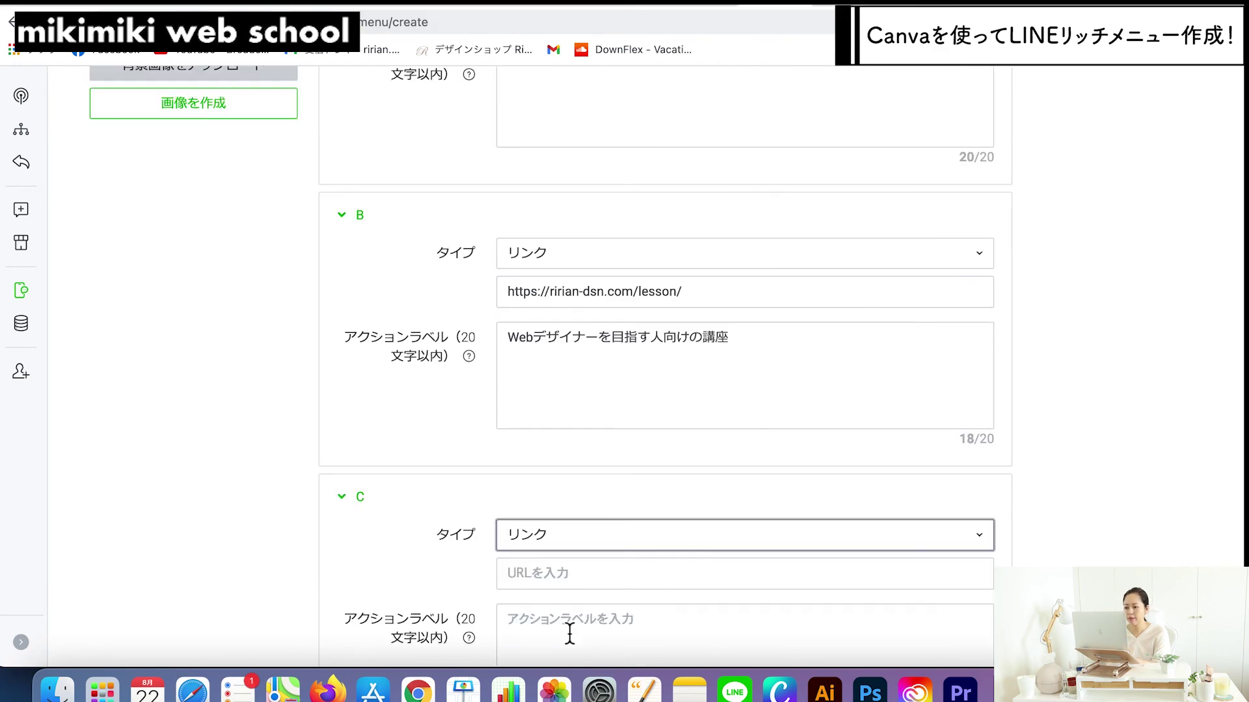
left_click(546, 581)
key("super+v")
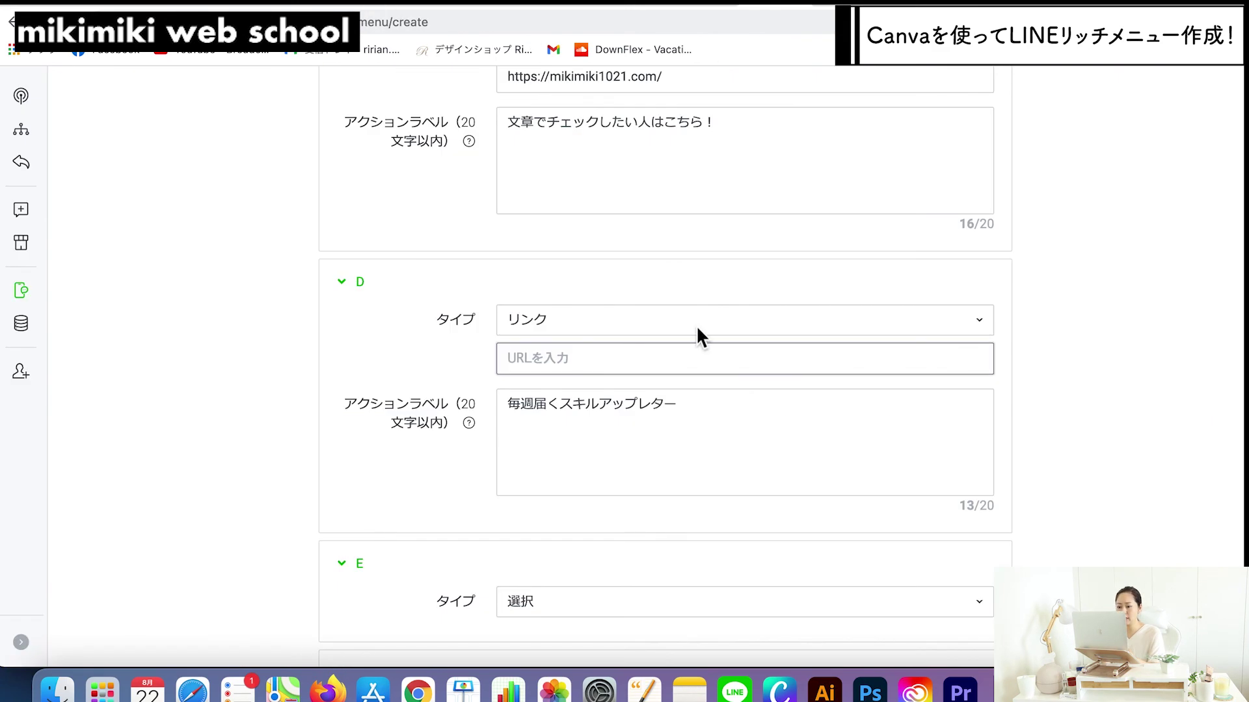
Step: Set area D's action type to 設定しない
left_click(694, 322)
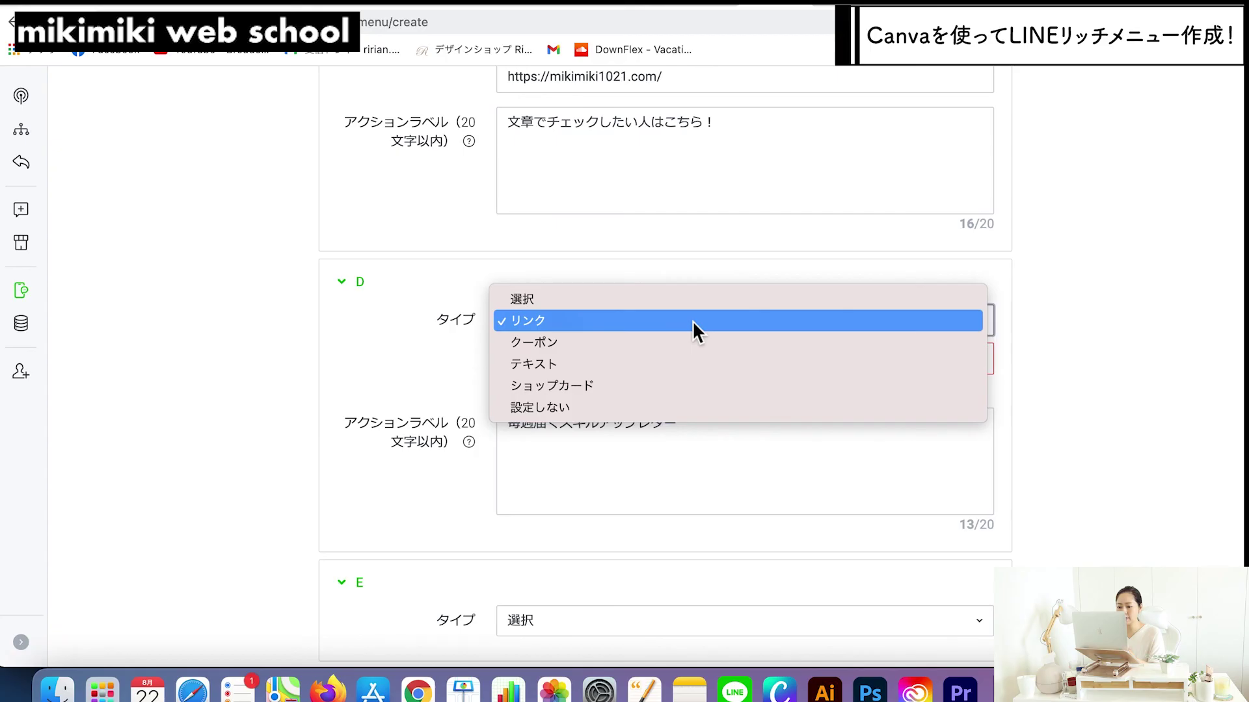
left_click(676, 405)
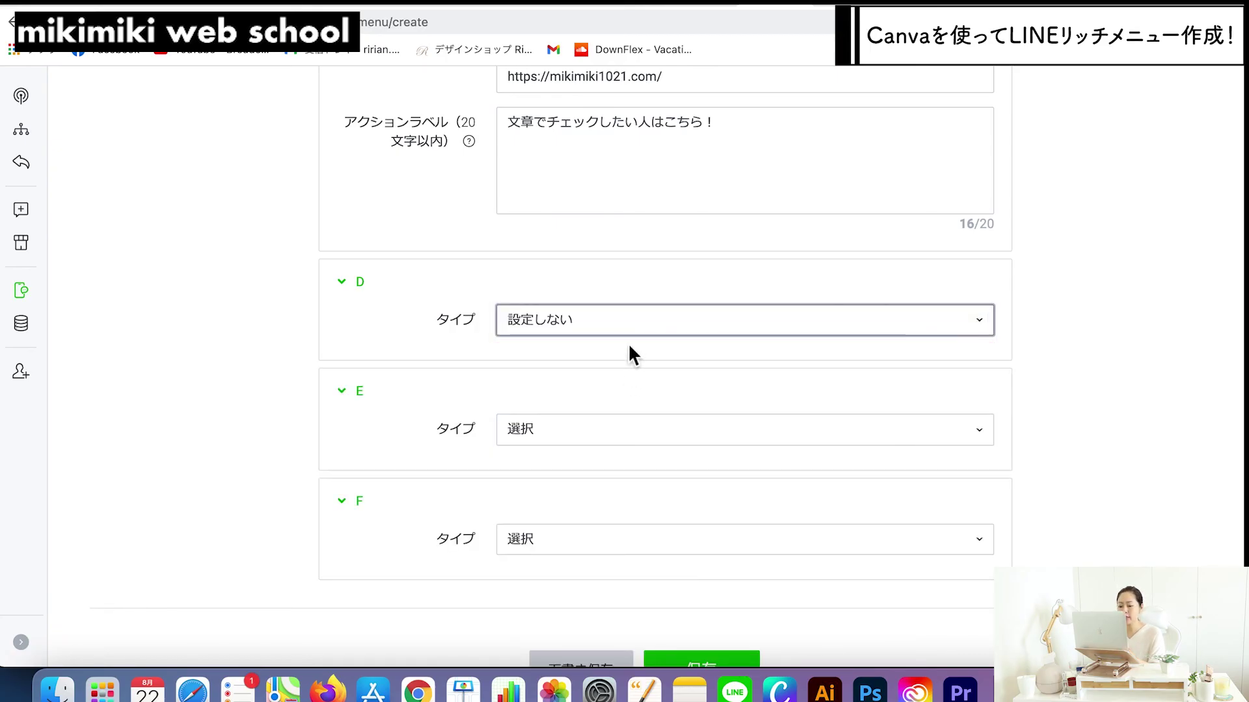
left_click(643, 329)
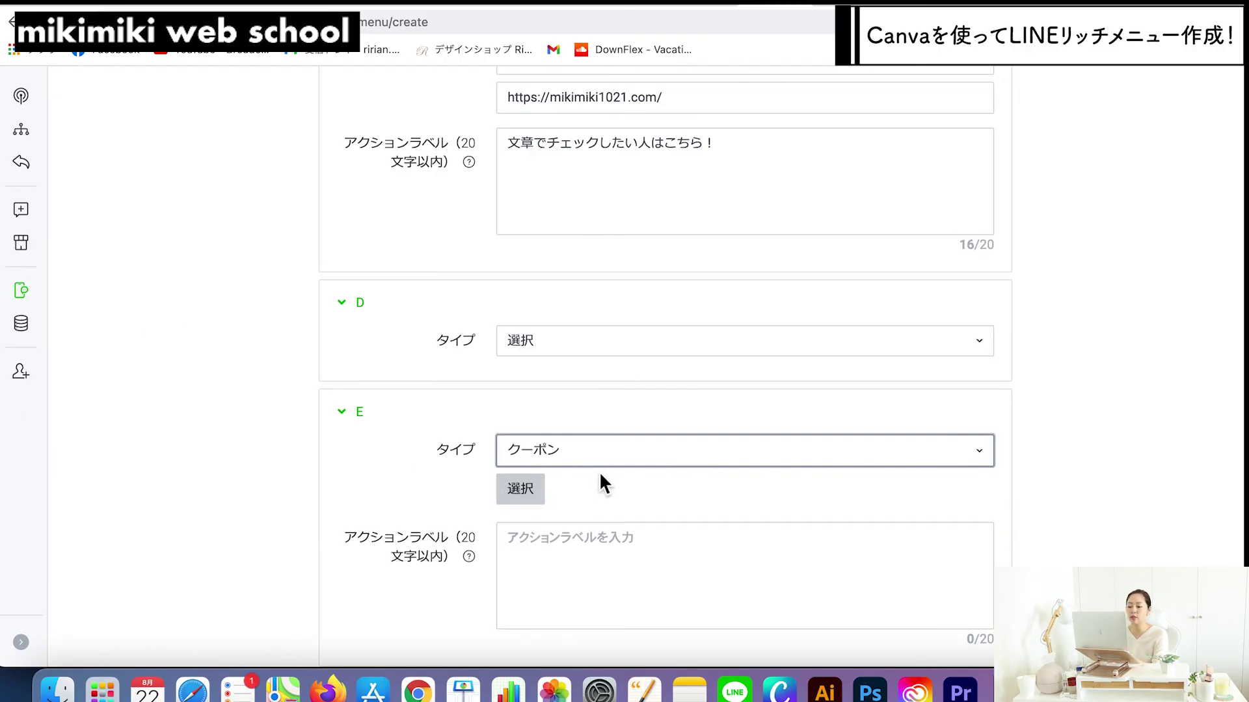
Step: Set area F's action type to 設定しない and save the rich menu
scroll(599, 471, "down", 3)
scroll(599, 476, "down", 4)
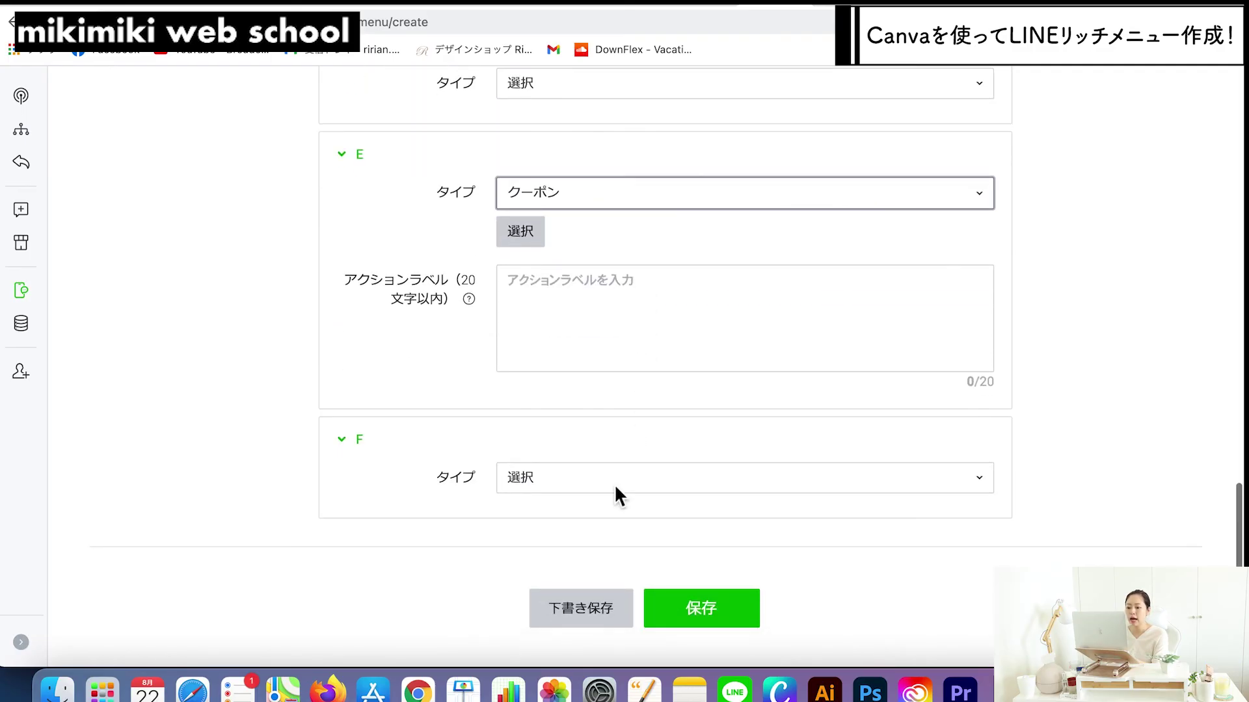
left_click(614, 484)
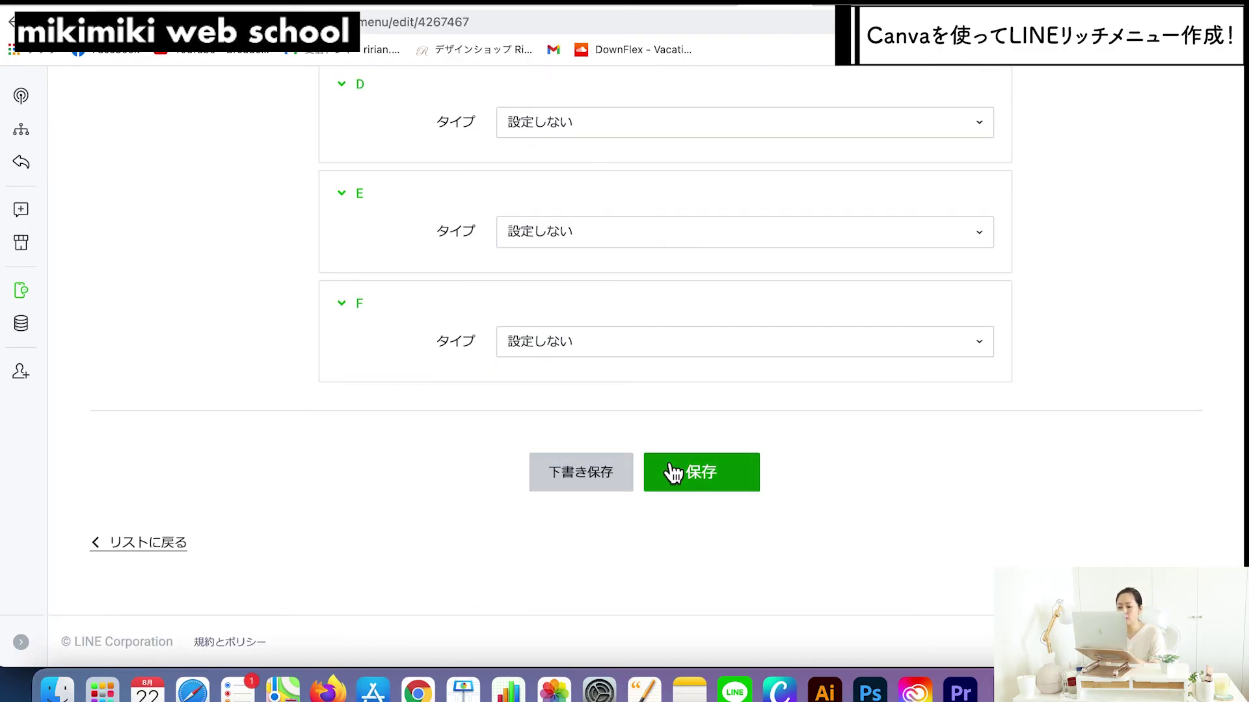
left_click(688, 475)
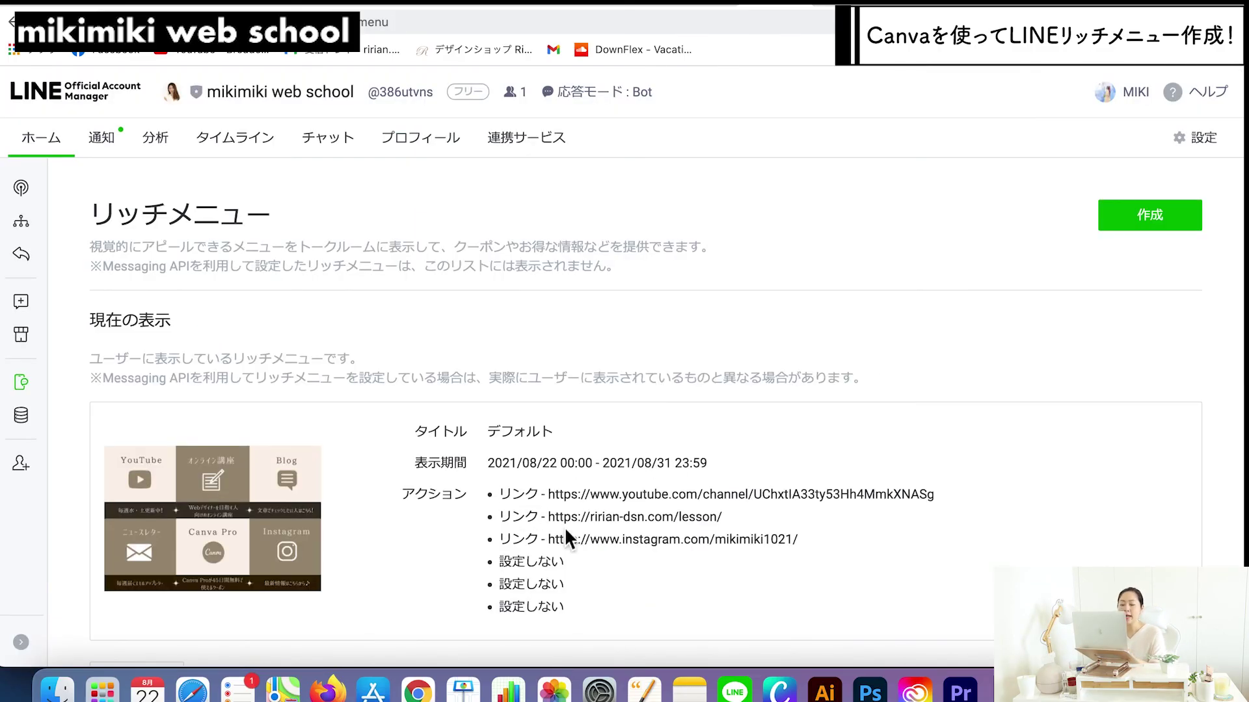
Step: Open the saved デフォルト rich menu from the list and review its chat preview and action settings
scroll(564, 527, "down", 3)
scroll(564, 540, "down", 10)
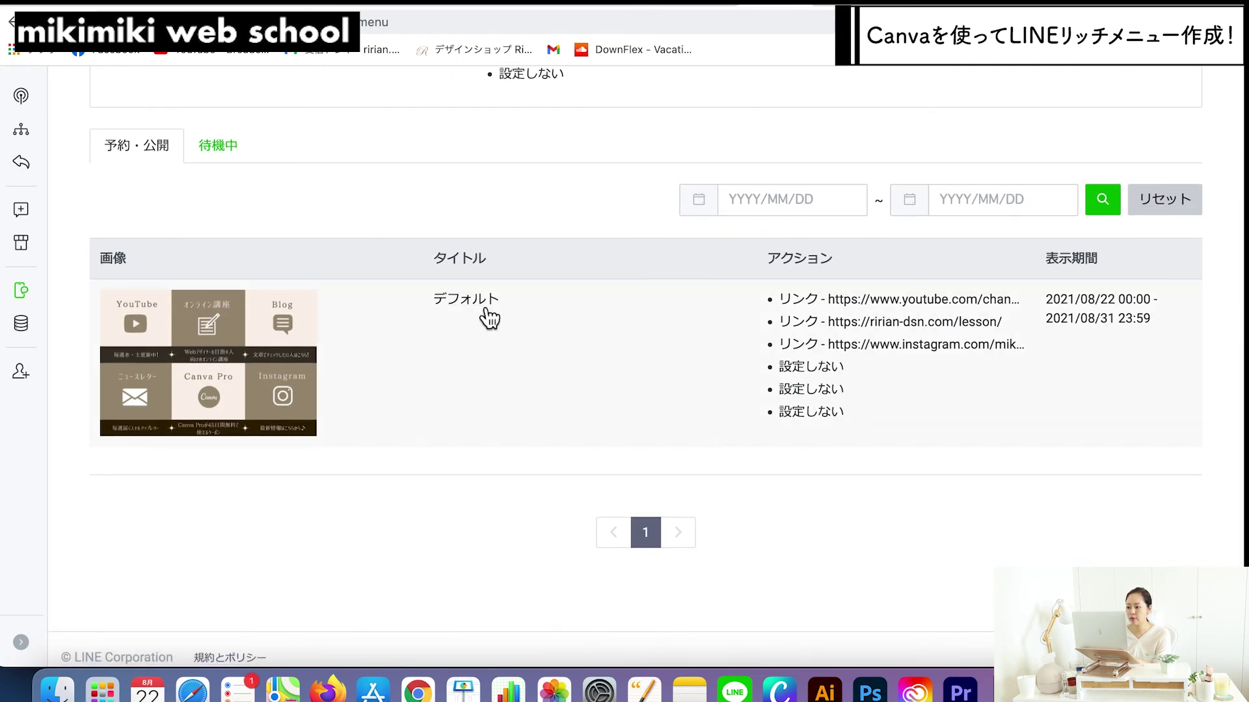
left_click(487, 317)
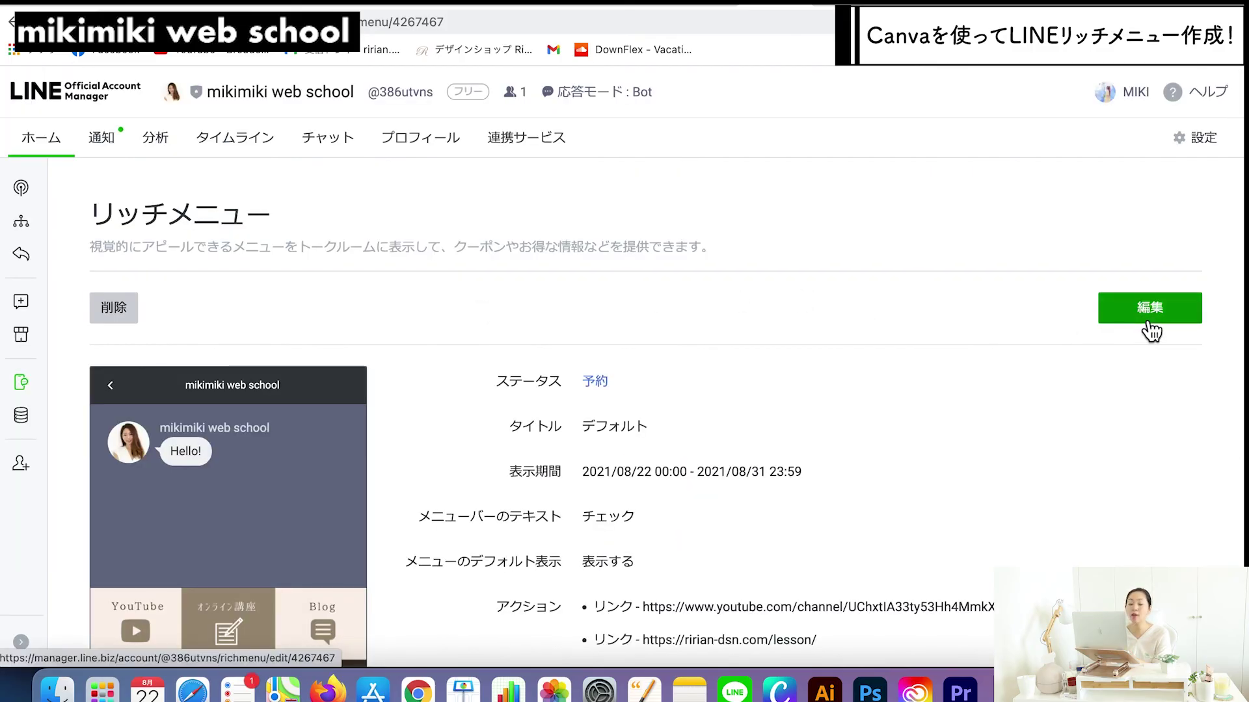
scroll(845, 567, "down", 4)
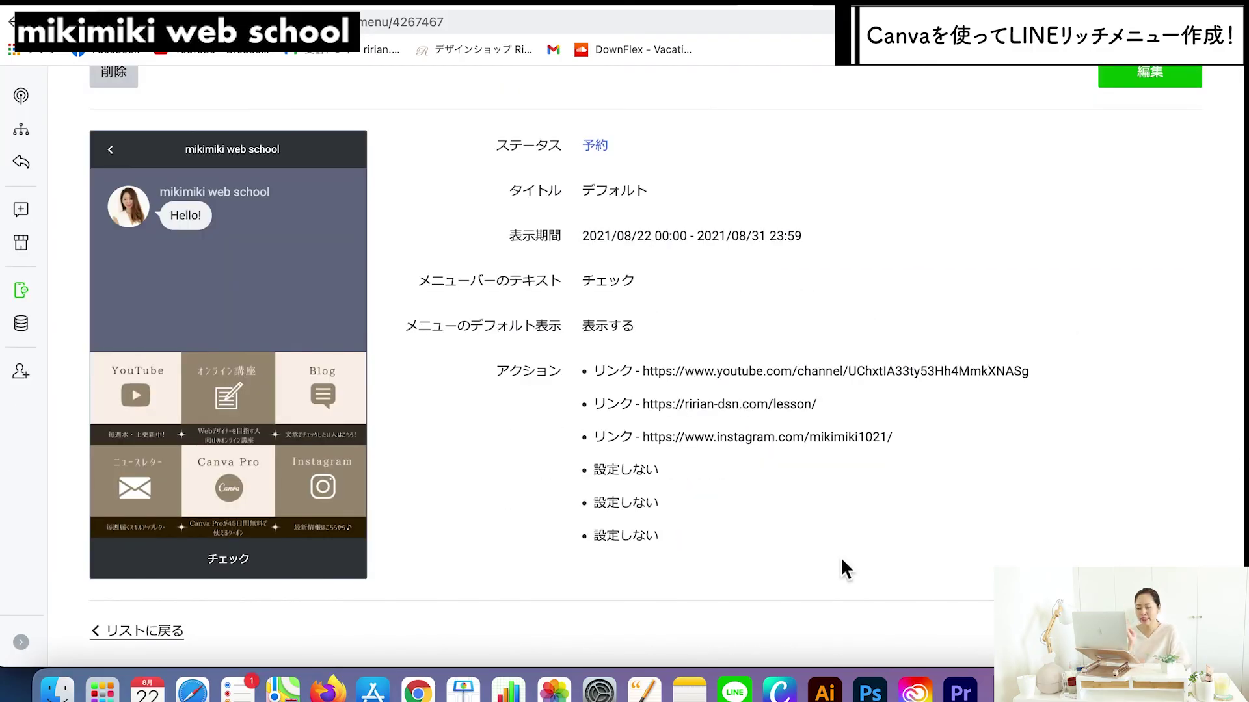